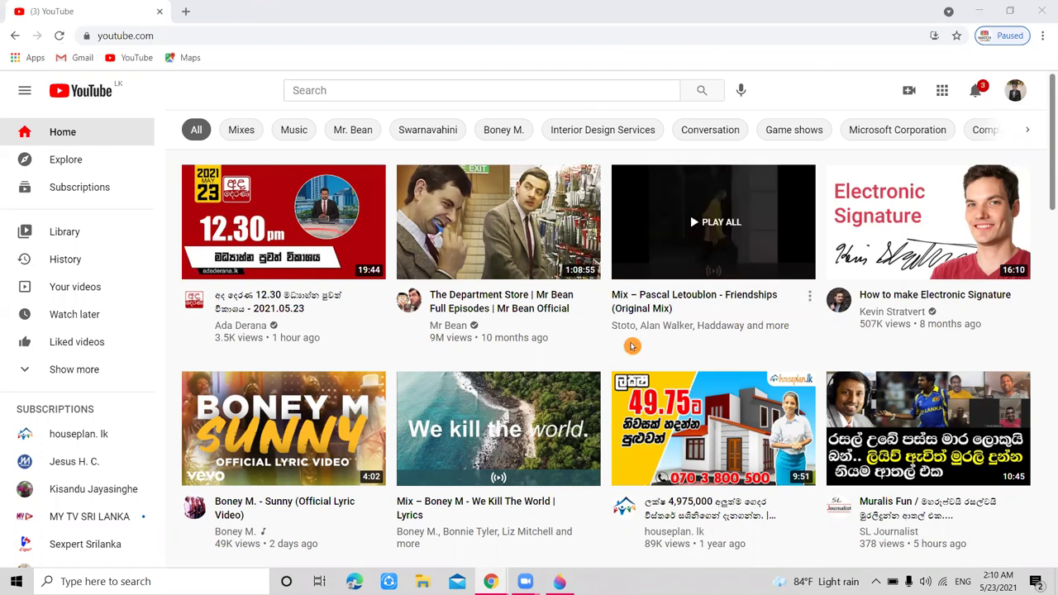
Search YouTube for 'sl geek' to list the SL Geek channel's videos.
{"action": "scroll", "coordinate": [488, 341], "scroll_direction": "down", "scroll_amount": 3}
{"action": "scroll", "coordinate": [488, 341], "scroll_direction": "down", "scroll_amount": 1}
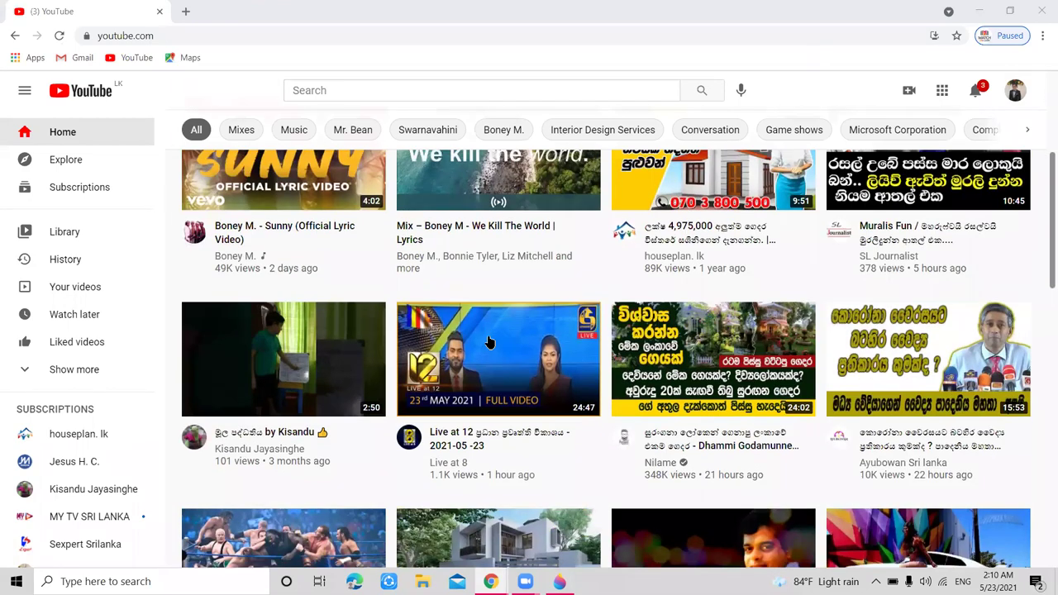
{"action": "scroll", "coordinate": [488, 341], "scroll_direction": "down", "scroll_amount": 2}
{"action": "scroll", "coordinate": [488, 341], "scroll_direction": "down", "scroll_amount": 2}
{"action": "scroll", "coordinate": [488, 341], "scroll_direction": "down", "scroll_amount": 2}
{"action": "scroll", "coordinate": [488, 341], "scroll_direction": "down", "scroll_amount": 3}
{"action": "scroll", "coordinate": [488, 341], "scroll_direction": "down", "scroll_amount": 1}
{"action": "scroll", "coordinate": [487, 342], "scroll_direction": "down", "scroll_amount": 2}
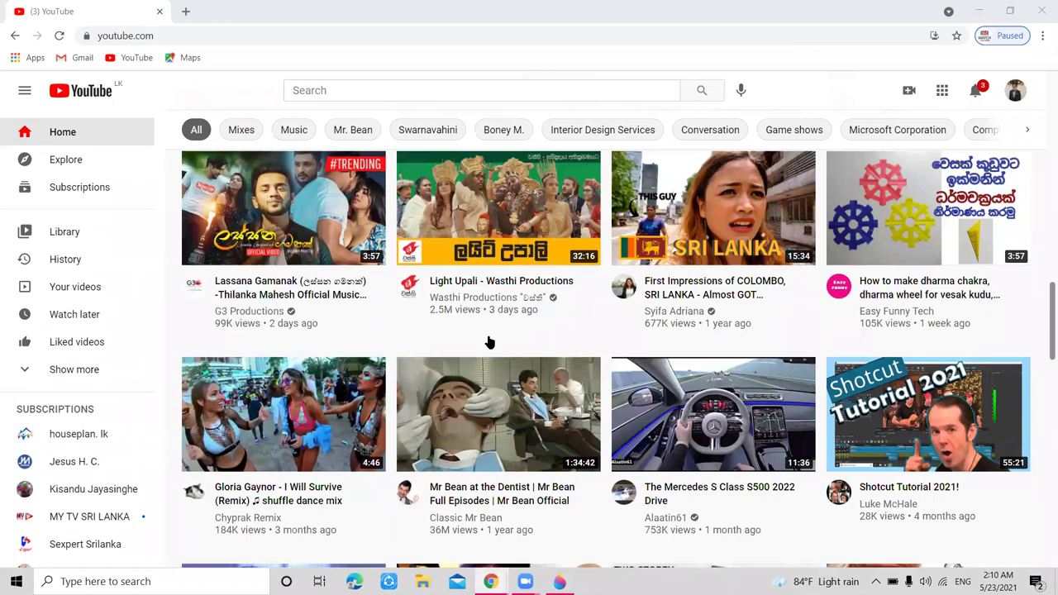
{"action": "scroll", "coordinate": [487, 341], "scroll_direction": "down", "scroll_amount": 2}
{"action": "scroll", "coordinate": [488, 342], "scroll_direction": "down", "scroll_amount": 2}
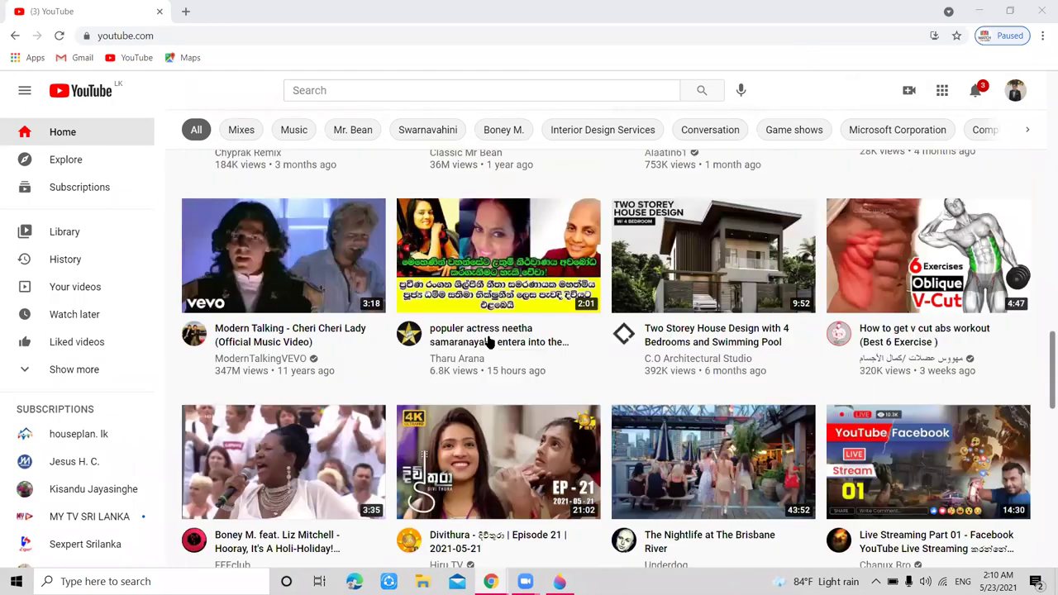
{"action": "scroll", "coordinate": [488, 341], "scroll_direction": "down", "scroll_amount": 2}
{"action": "scroll", "coordinate": [488, 341], "scroll_direction": "down", "scroll_amount": 1}
{"action": "scroll", "coordinate": [487, 341], "scroll_direction": "down", "scroll_amount": 4}
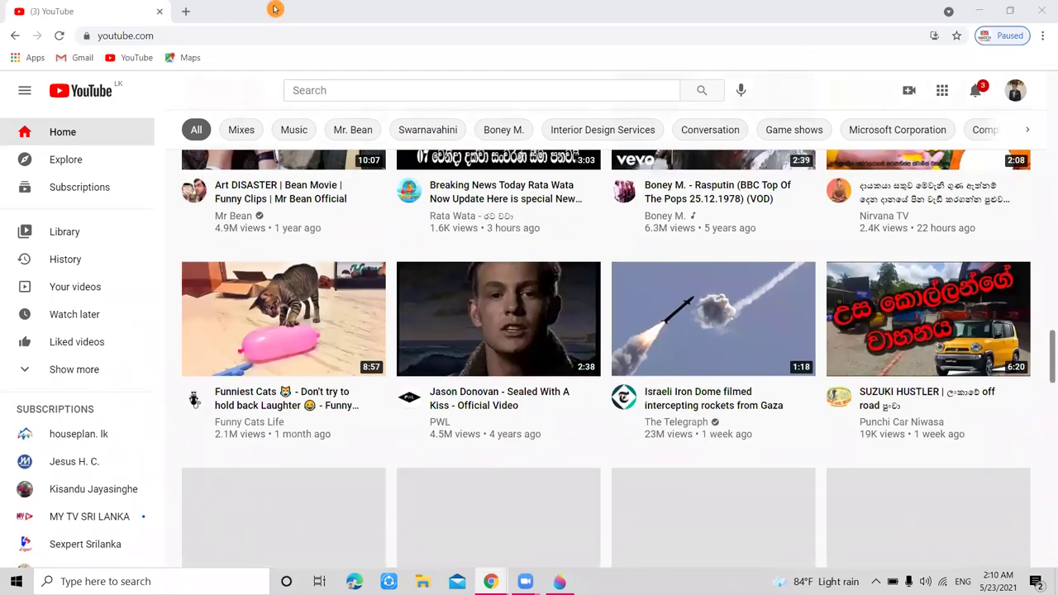
{"action": "scroll", "coordinate": [383, 287], "scroll_direction": "down", "scroll_amount": 3}
{"action": "scroll", "coordinate": [383, 286], "scroll_direction": "down", "scroll_amount": 3}
{"action": "scroll", "coordinate": [383, 287], "scroll_direction": "down", "scroll_amount": 3}
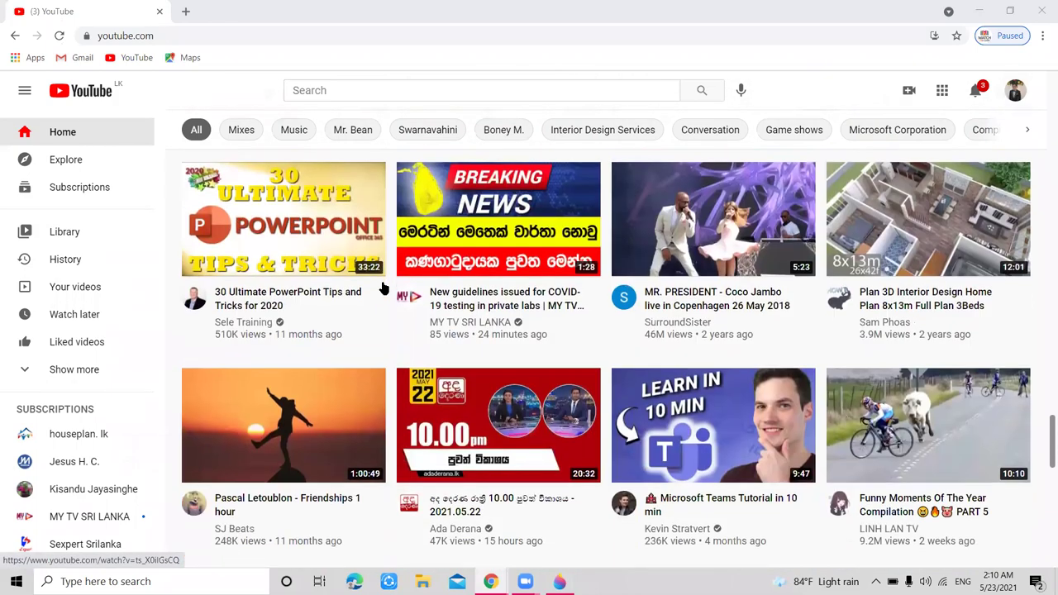
{"action": "scroll", "coordinate": [273, 252], "scroll_direction": "up", "scroll_amount": 1}
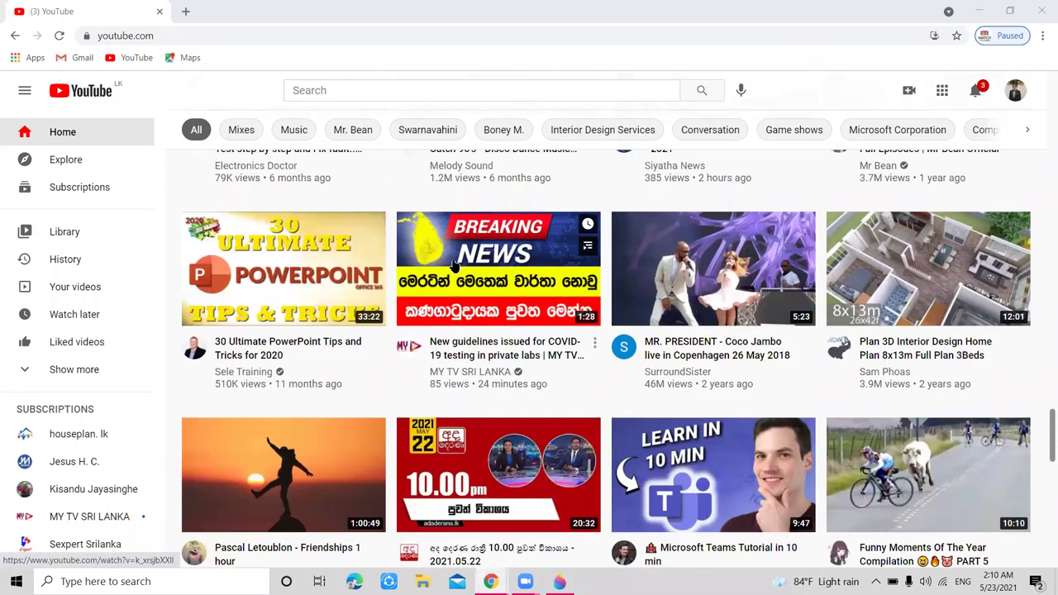
{"action": "scroll", "coordinate": [273, 252], "scroll_direction": "down", "scroll_amount": 5}
{"action": "left_click", "coordinate": [324, 89]}
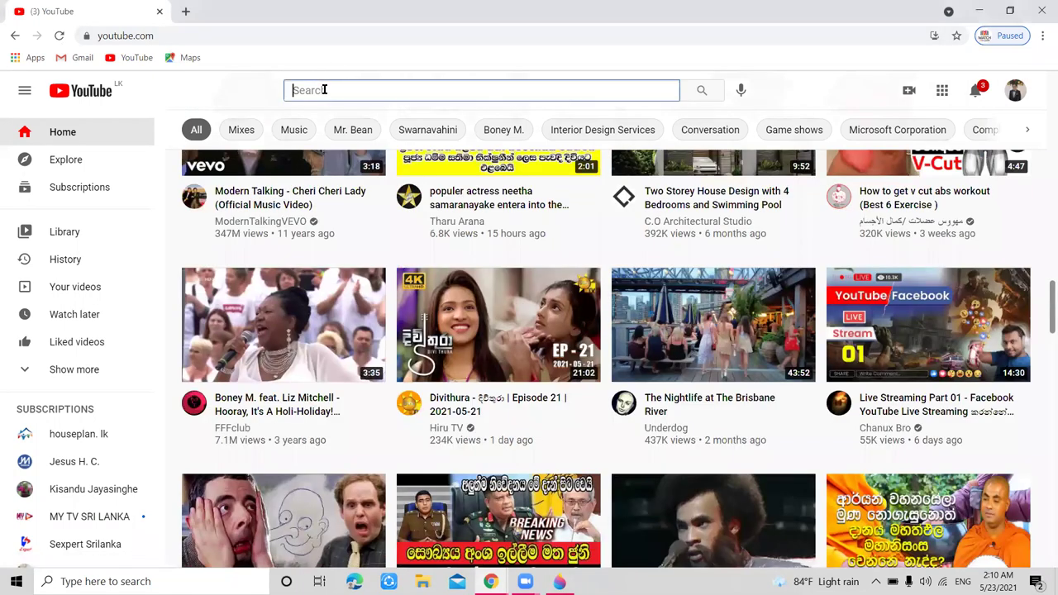
{"action": "type", "text": "sl"}
{"action": "type", "text": " geek"}
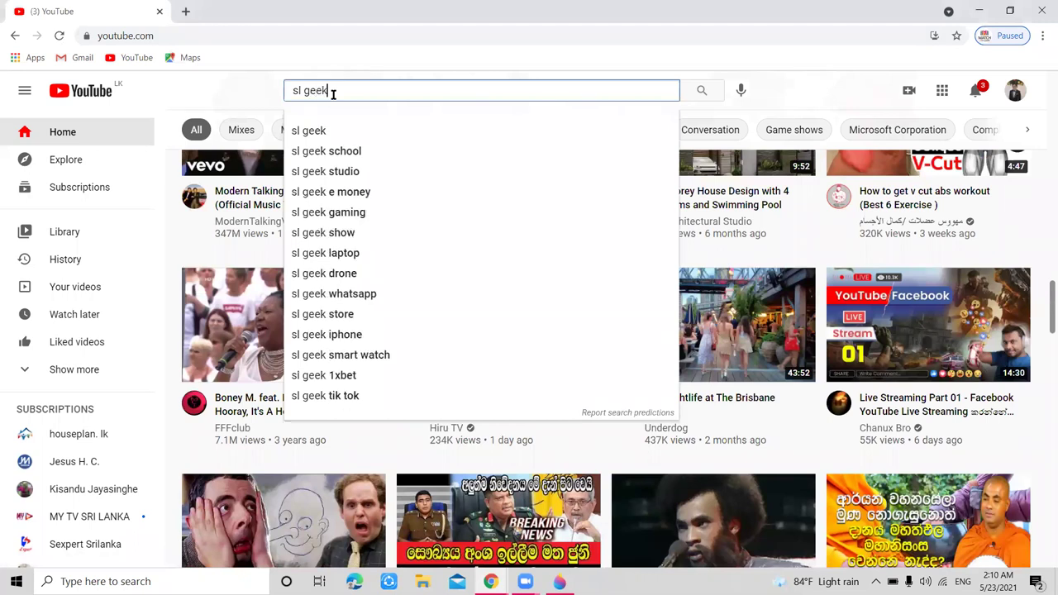
{"action": "key", "text": "Return"}
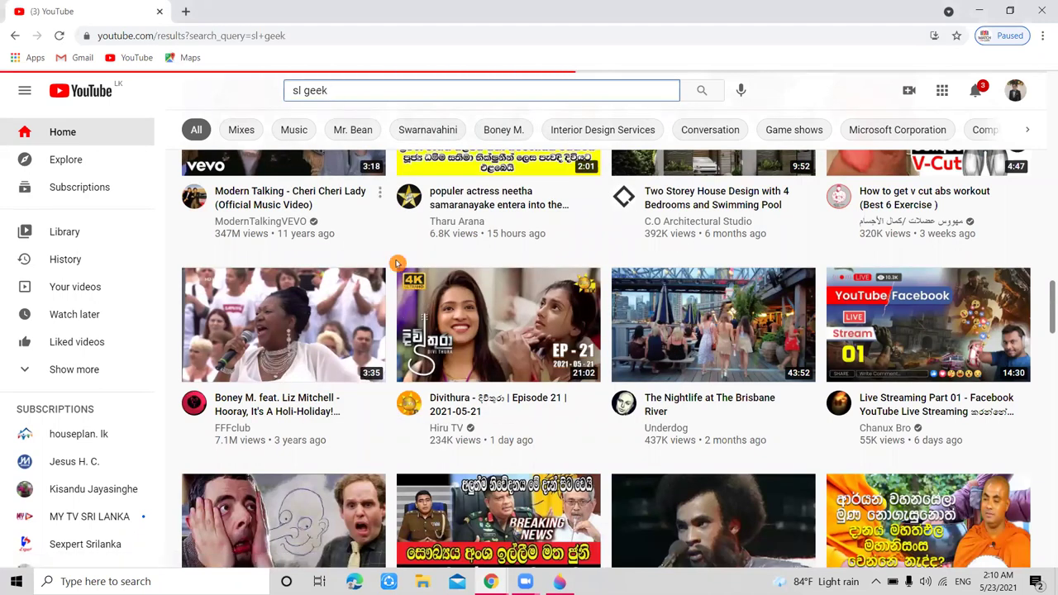
{"action": "scroll", "coordinate": [490, 347], "scroll_direction": "down", "scroll_amount": 2}
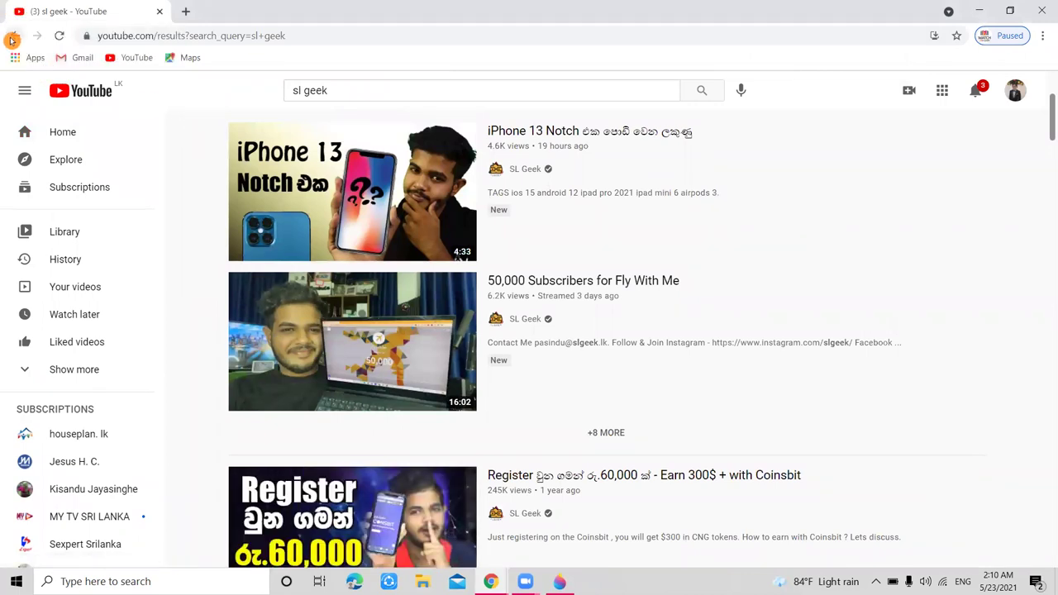
Go back from the 'sl geek' results and scroll through the YouTube home feed.
{"action": "left_click", "coordinate": [13, 37]}
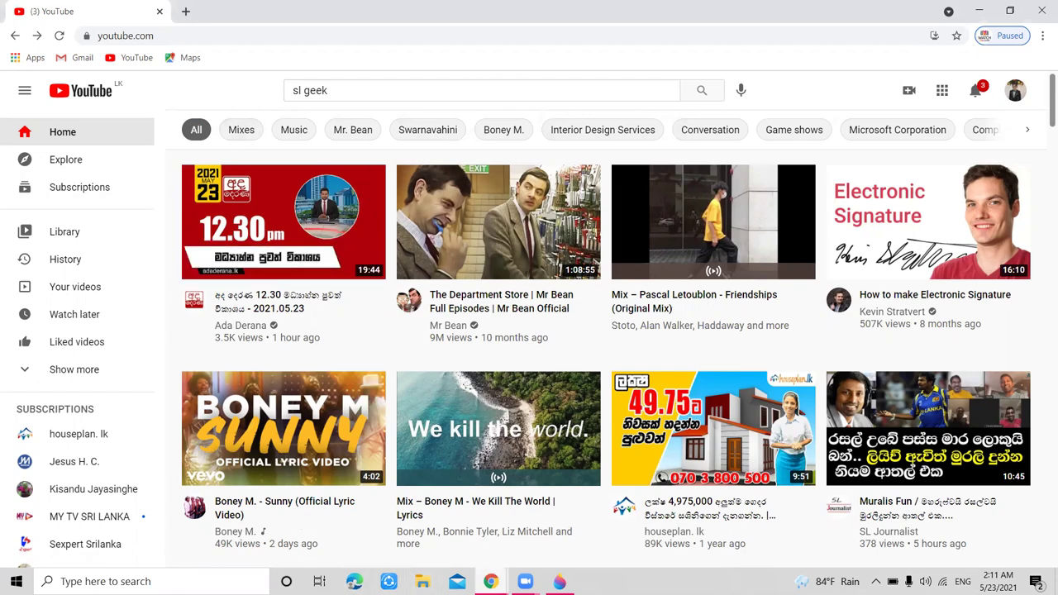
{"action": "scroll", "coordinate": [376, 405], "scroll_direction": "down", "scroll_amount": 3}
{"action": "scroll", "coordinate": [376, 405], "scroll_direction": "down", "scroll_amount": 2}
{"action": "scroll", "coordinate": [376, 405], "scroll_direction": "down", "scroll_amount": 3}
{"action": "scroll", "coordinate": [377, 405], "scroll_direction": "down", "scroll_amount": 3}
{"action": "scroll", "coordinate": [376, 405], "scroll_direction": "down", "scroll_amount": 3}
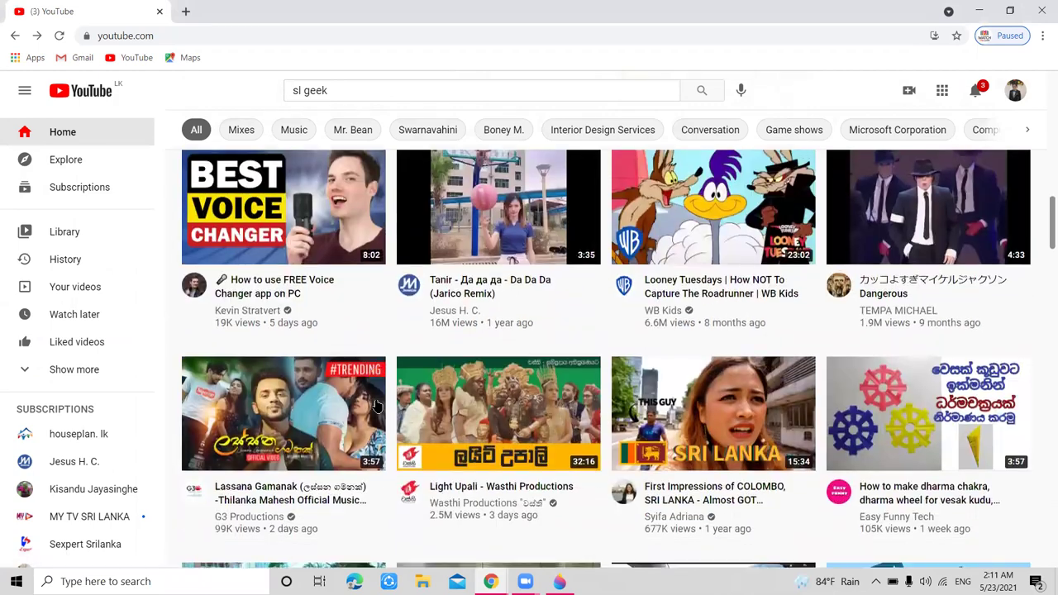
{"action": "scroll", "coordinate": [376, 405], "scroll_direction": "down", "scroll_amount": 2}
{"action": "scroll", "coordinate": [376, 405], "scroll_direction": "down", "scroll_amount": 1}
{"action": "scroll", "coordinate": [376, 405], "scroll_direction": "down", "scroll_amount": 3}
{"action": "scroll", "coordinate": [376, 406], "scroll_direction": "down", "scroll_amount": 3}
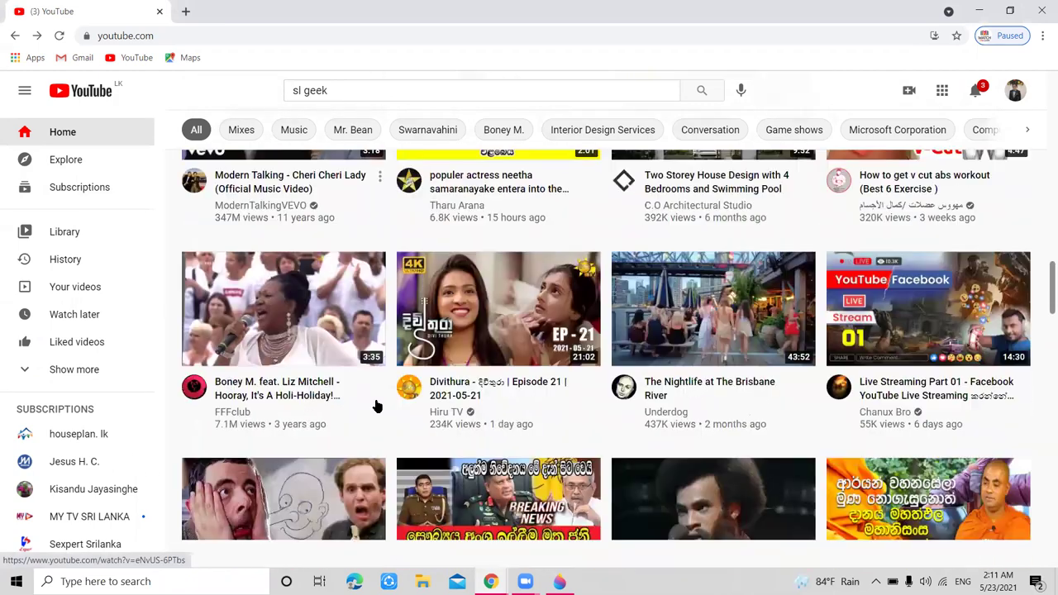
{"action": "scroll", "coordinate": [376, 405], "scroll_direction": "down", "scroll_amount": 1}
{"action": "scroll", "coordinate": [376, 405], "scroll_direction": "down", "scroll_amount": 3}
{"action": "scroll", "coordinate": [376, 405], "scroll_direction": "down", "scroll_amount": 3}
{"action": "scroll", "coordinate": [377, 405], "scroll_direction": "down", "scroll_amount": 2}
{"action": "scroll", "coordinate": [376, 405], "scroll_direction": "down", "scroll_amount": 3}
{"action": "scroll", "coordinate": [376, 405], "scroll_direction": "down", "scroll_amount": 3}
{"action": "scroll", "coordinate": [376, 405], "scroll_direction": "down", "scroll_amount": 6}
{"action": "scroll", "coordinate": [376, 405], "scroll_direction": "up", "scroll_amount": 15}
{"action": "scroll", "coordinate": [327, 360], "scroll_direction": "up", "scroll_amount": 2}
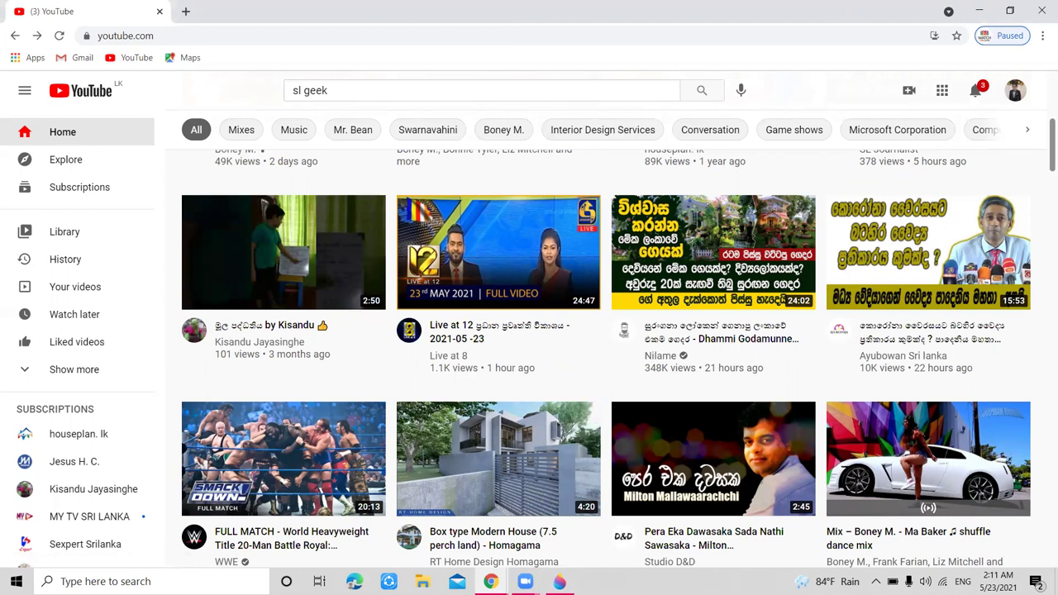
Minimize Paint 3D and close both Chrome browser windows.
{"action": "left_click", "coordinate": [560, 582]}
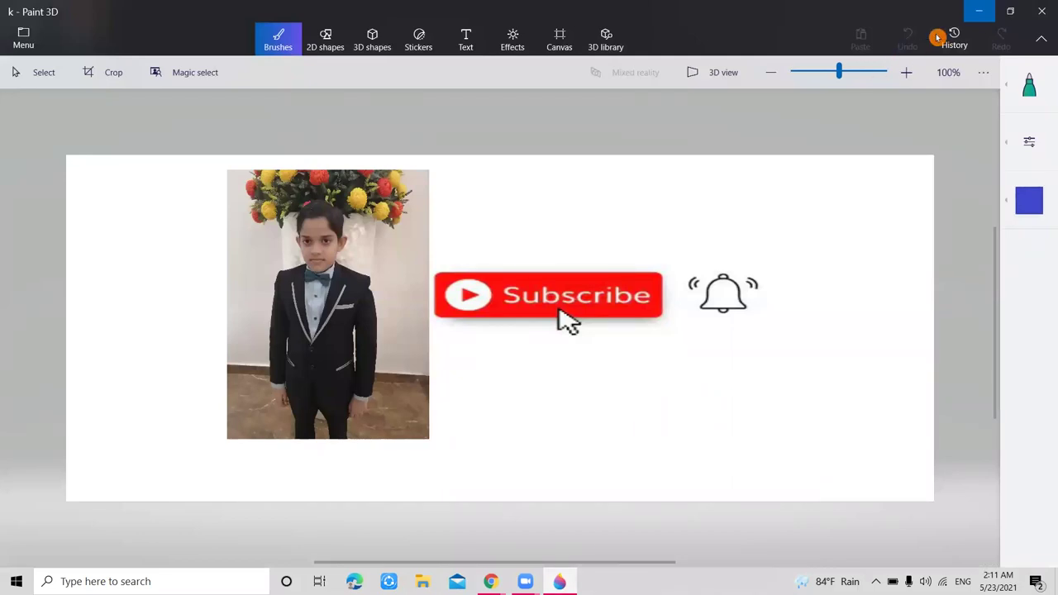
{"action": "left_click", "coordinate": [980, 10]}
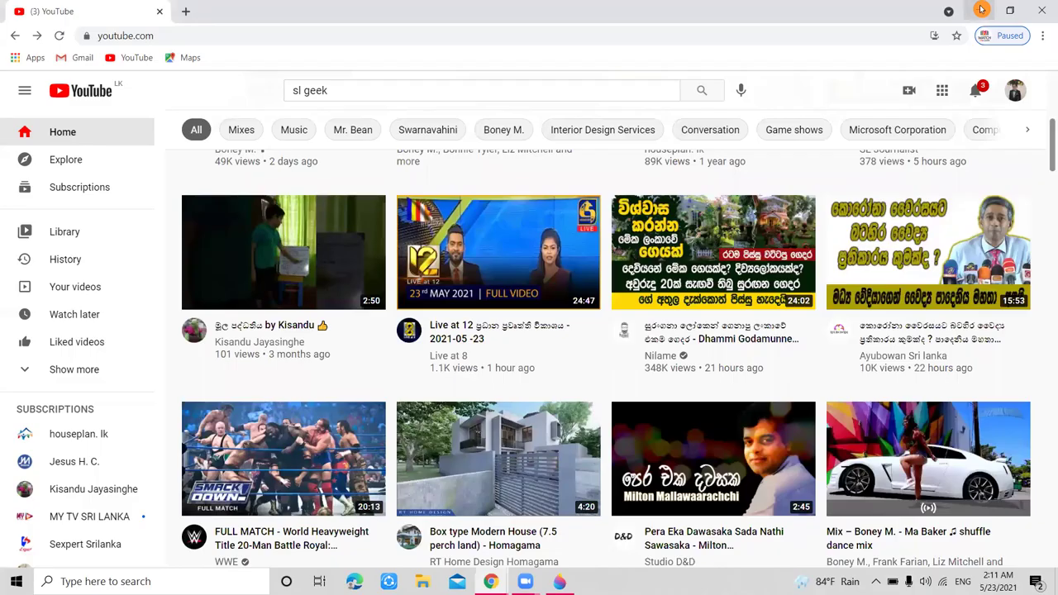
{"action": "left_click", "coordinate": [1041, 10]}
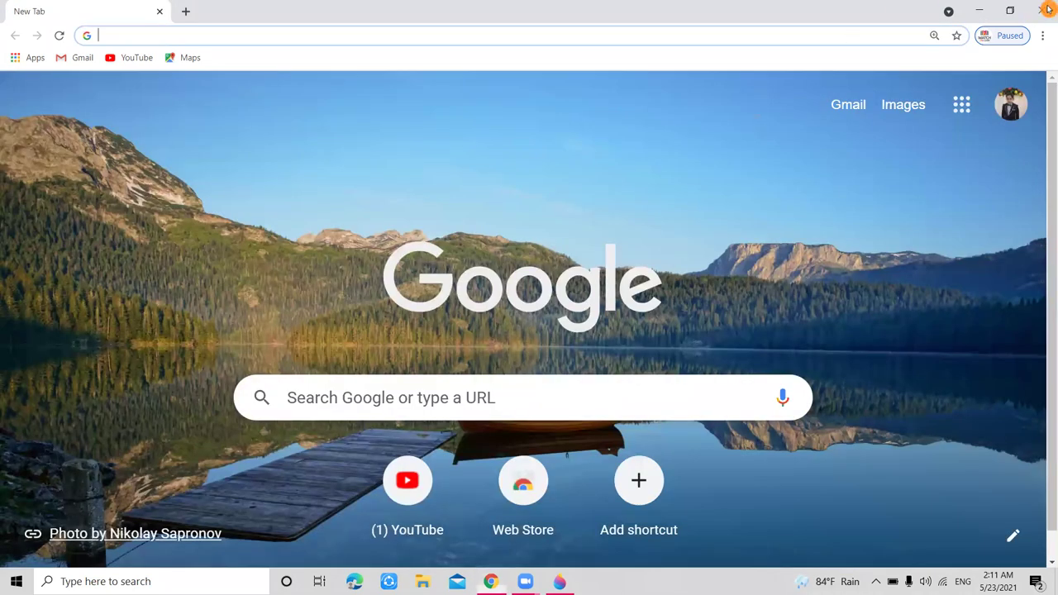
{"action": "left_click", "coordinate": [1043, 9]}
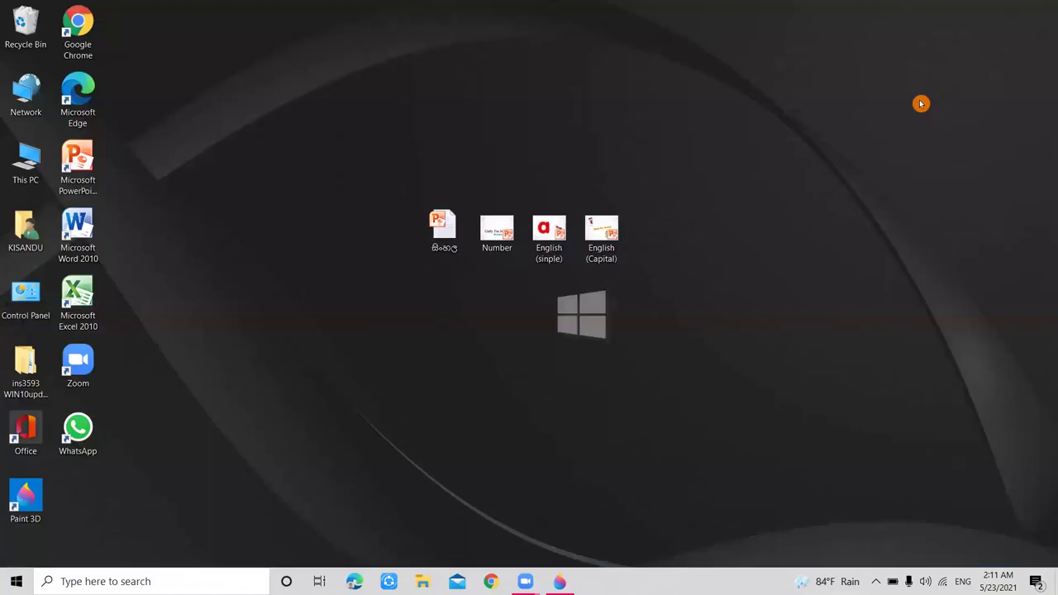
Launch PowerPoint maximized and dismiss the Office Activation Wizard.
{"action": "double_click", "coordinate": [85, 178]}
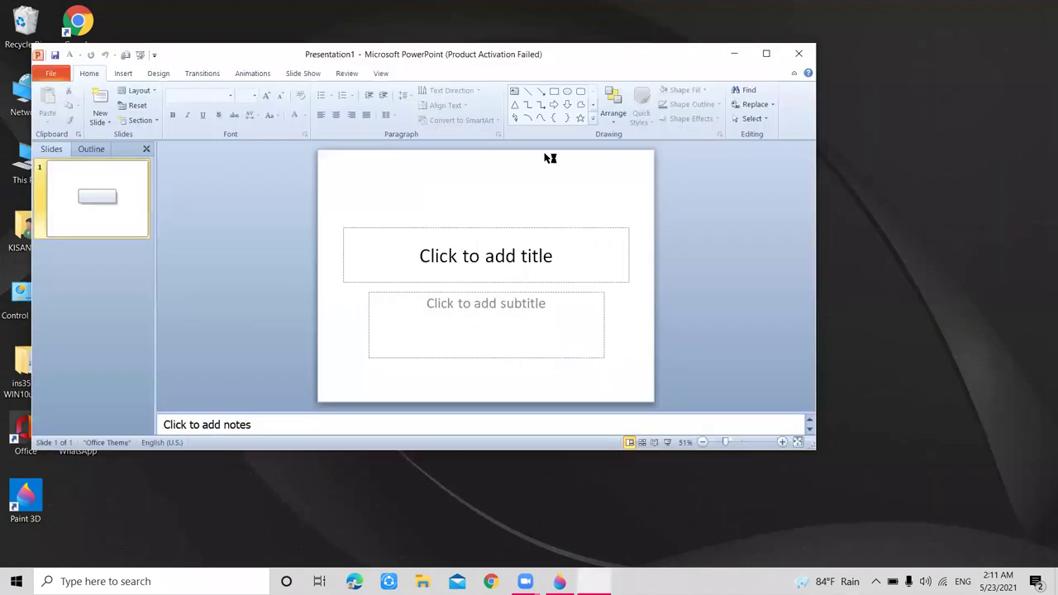
{"action": "left_click", "coordinate": [483, 291]}
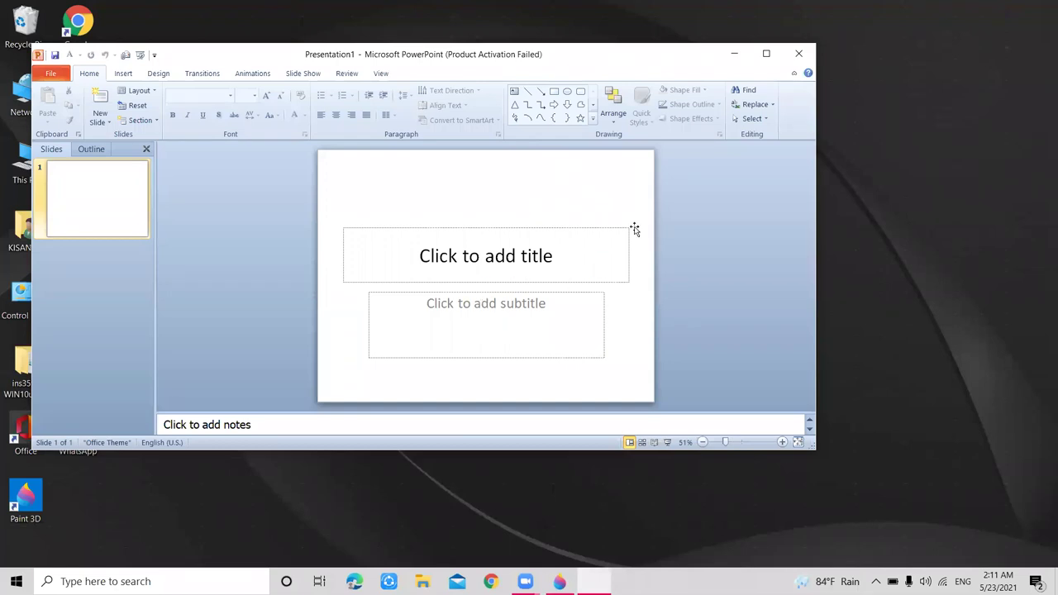
{"action": "left_click", "coordinate": [764, 50]}
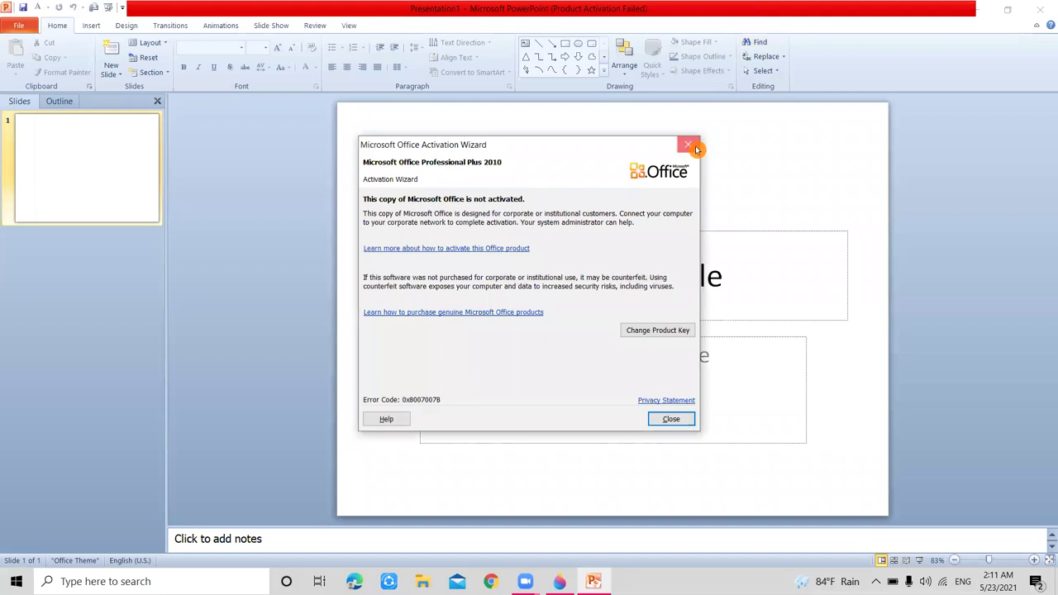
{"action": "left_click", "coordinate": [688, 146]}
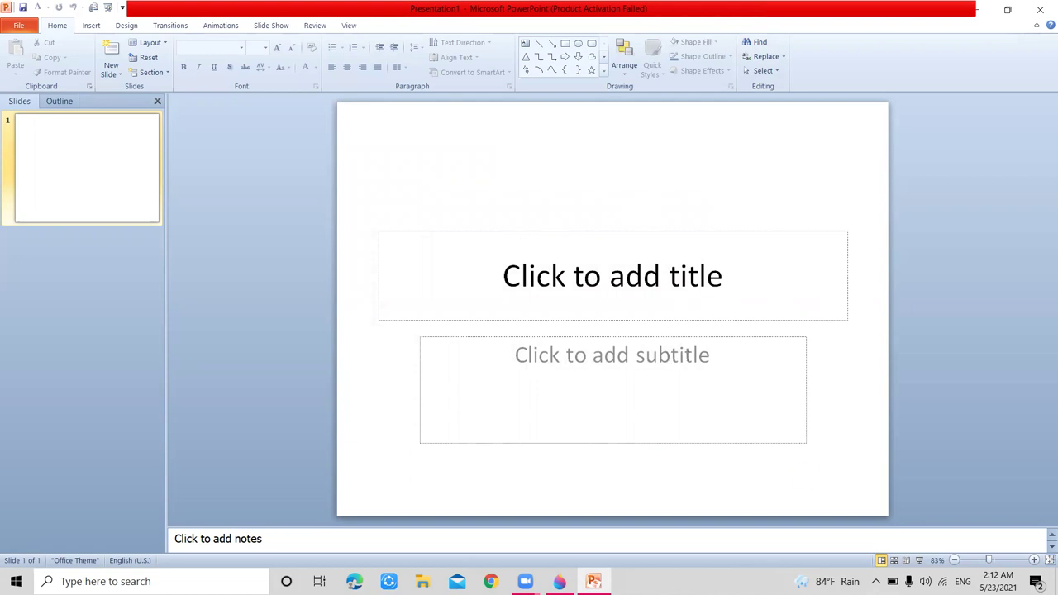
Type the title 'File Folder' and, using the Sinhala keyboard, the subtitle 'පිළිබඳ සිංහලෙන්'.
{"action": "left_click", "coordinate": [601, 279]}
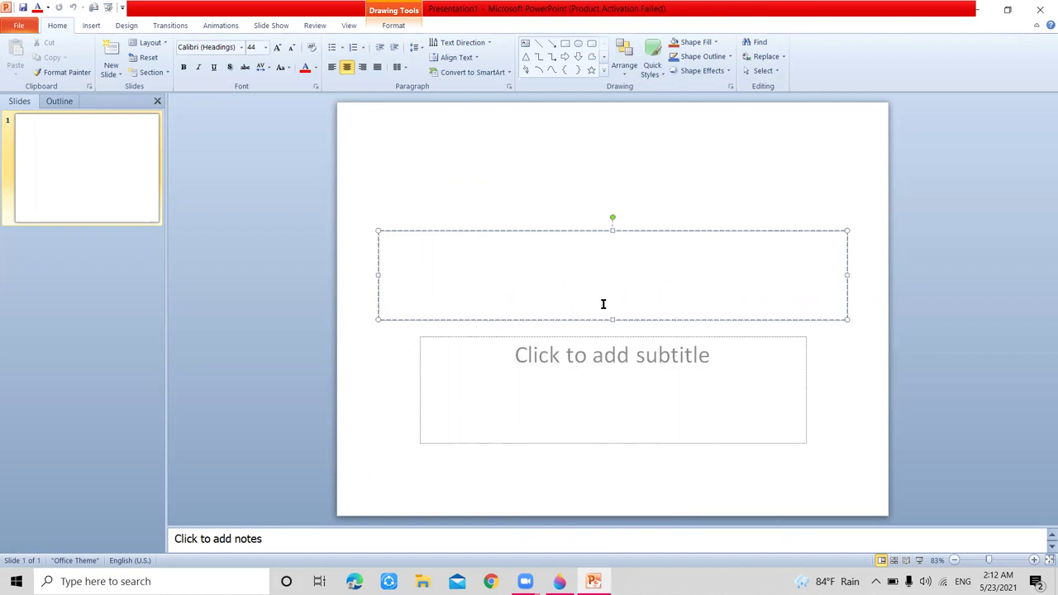
{"action": "type", "text": "Folder"}
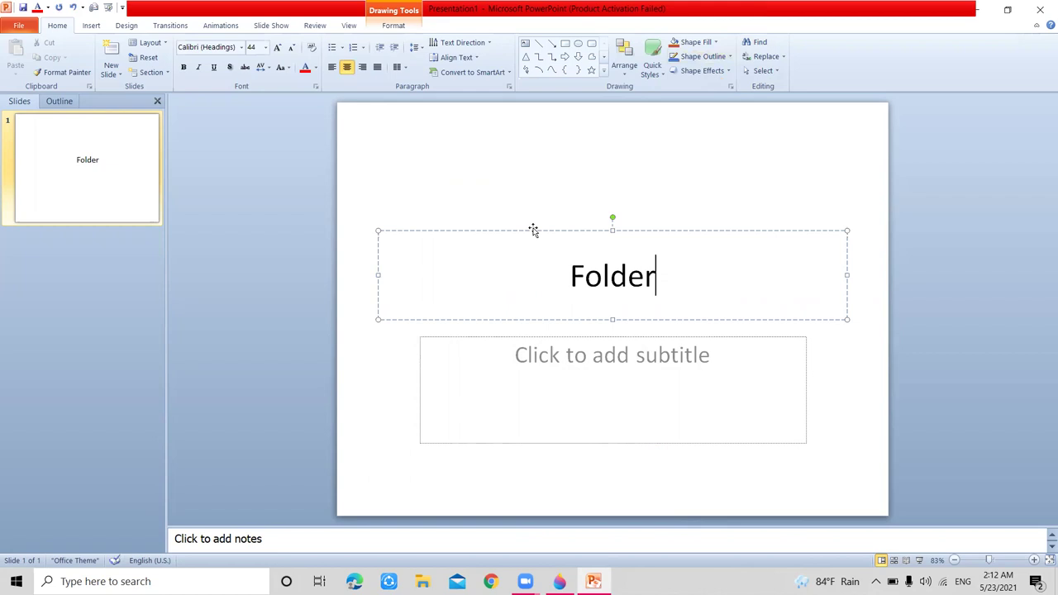
{"action": "type", "text": "File"}
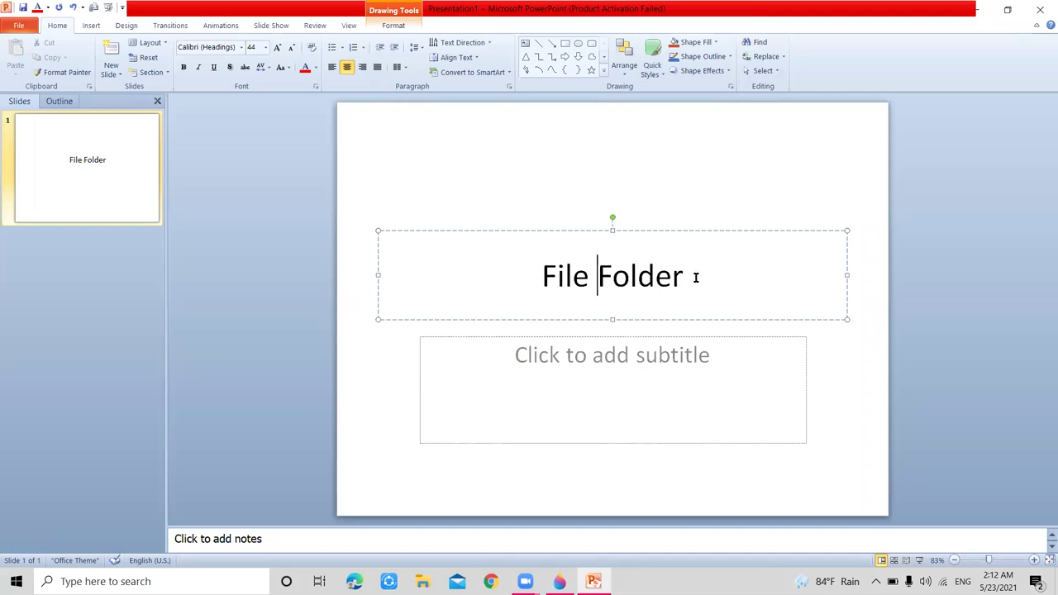
{"action": "left_click", "coordinate": [623, 362]}
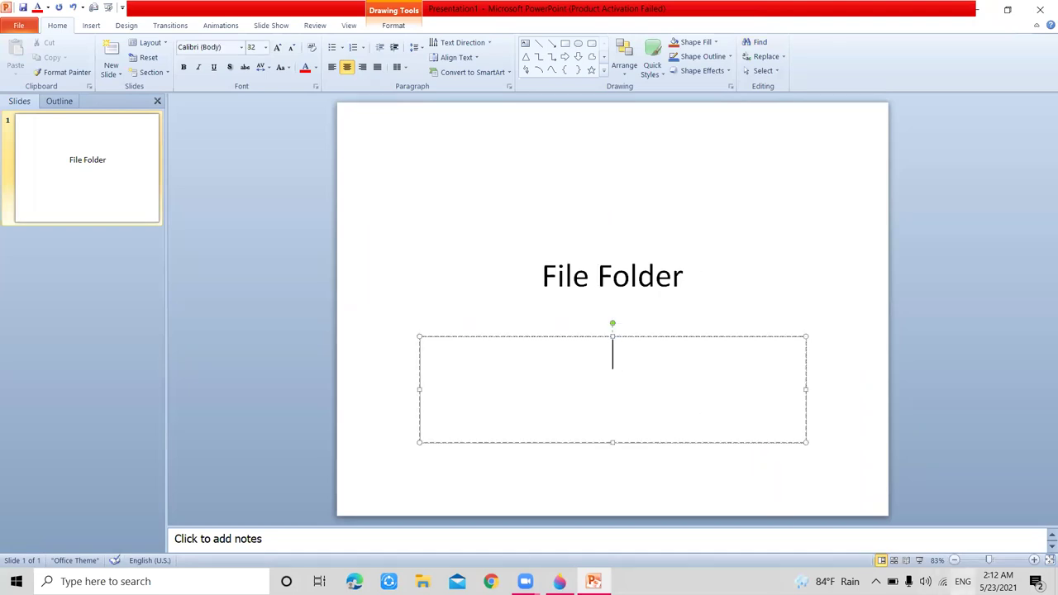
{"action": "left_click", "coordinate": [963, 581]}
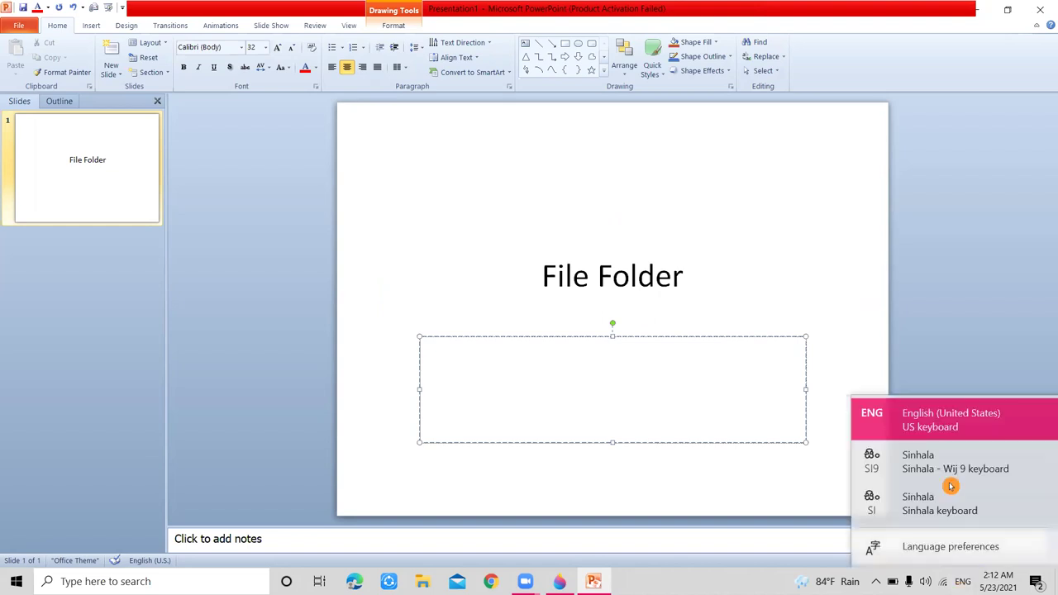
{"action": "left_click", "coordinate": [943, 507]}
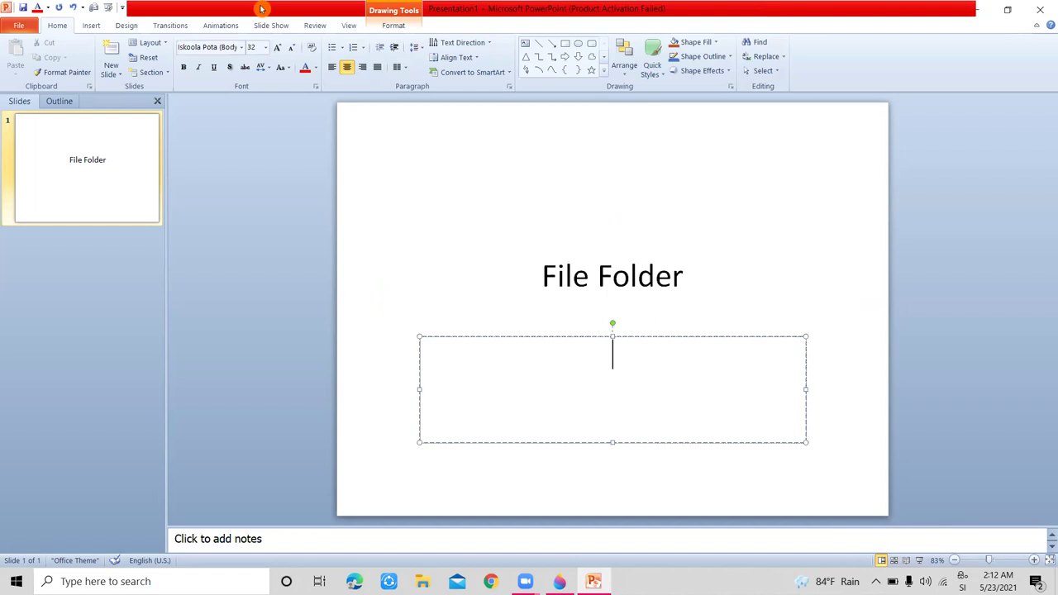
{"action": "type", "text": "ස"}
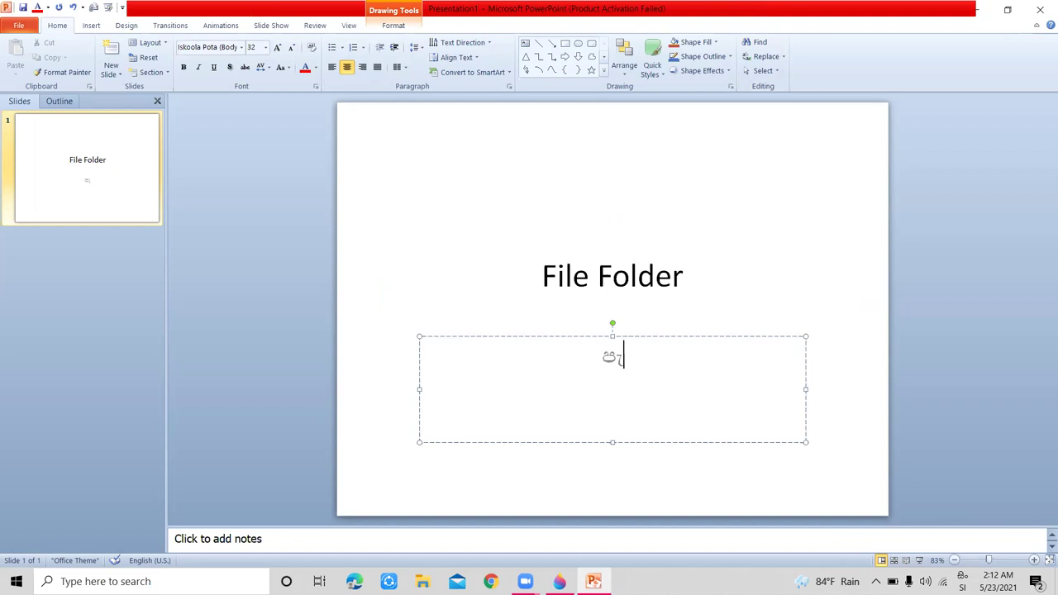
{"action": "type", "text": "ල"}
{"action": "type", "text": "ල"}
{"action": "type", "text": "ඳ"}
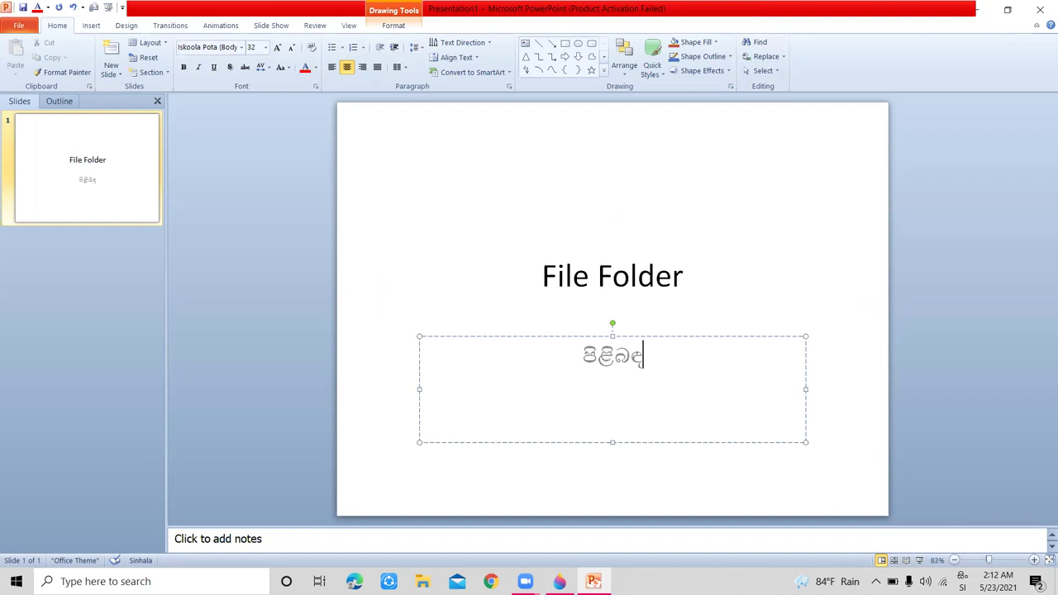
{"action": "type", "text": "සිංහ"}
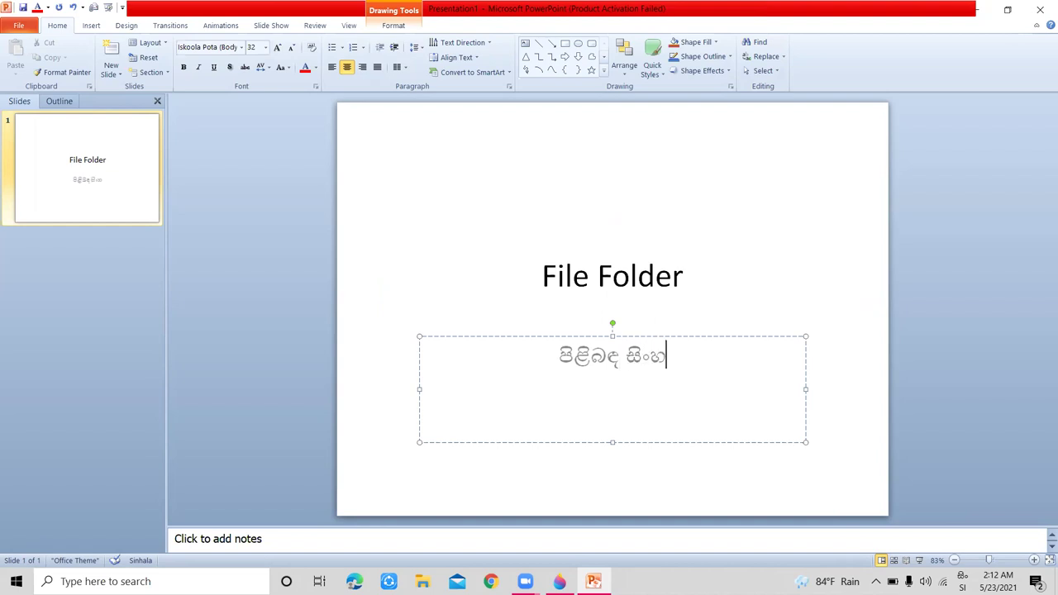
{"action": "type", "text": "ලෙන්"}
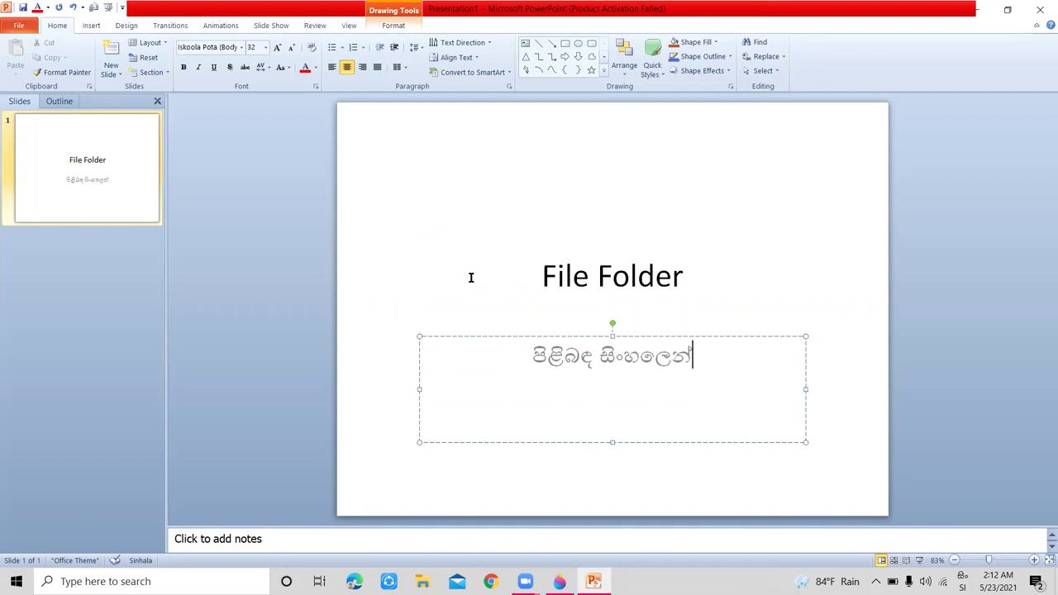
{"action": "left_click", "coordinate": [256, 353]}
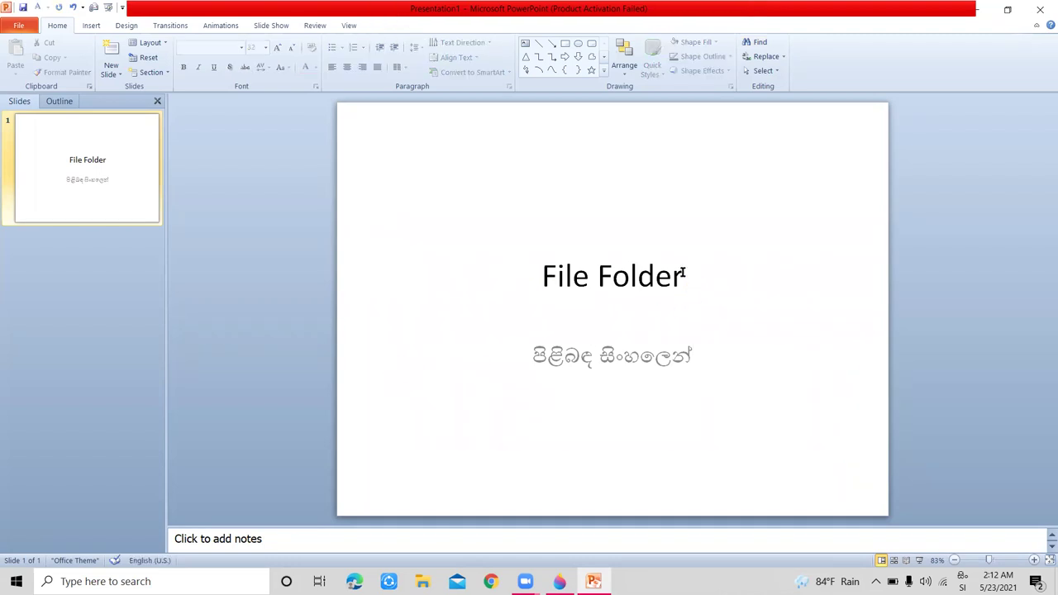
Resize the 'File Folder' title to 96 pt.
{"action": "left_click", "coordinate": [683, 276]}
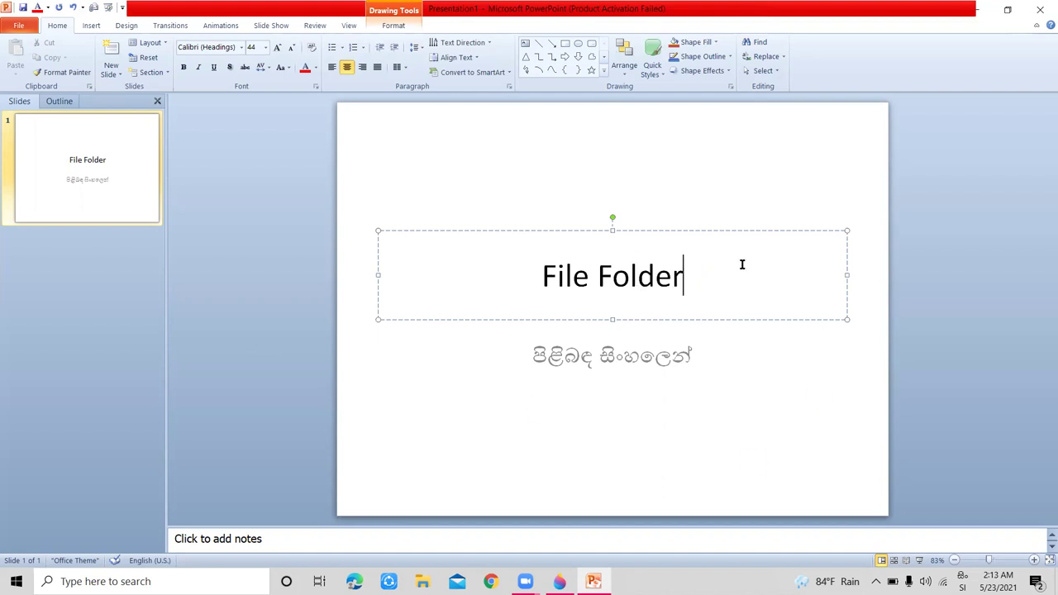
{"action": "left_click_drag", "start_coordinate": [711, 268], "coordinate": [549, 281]}
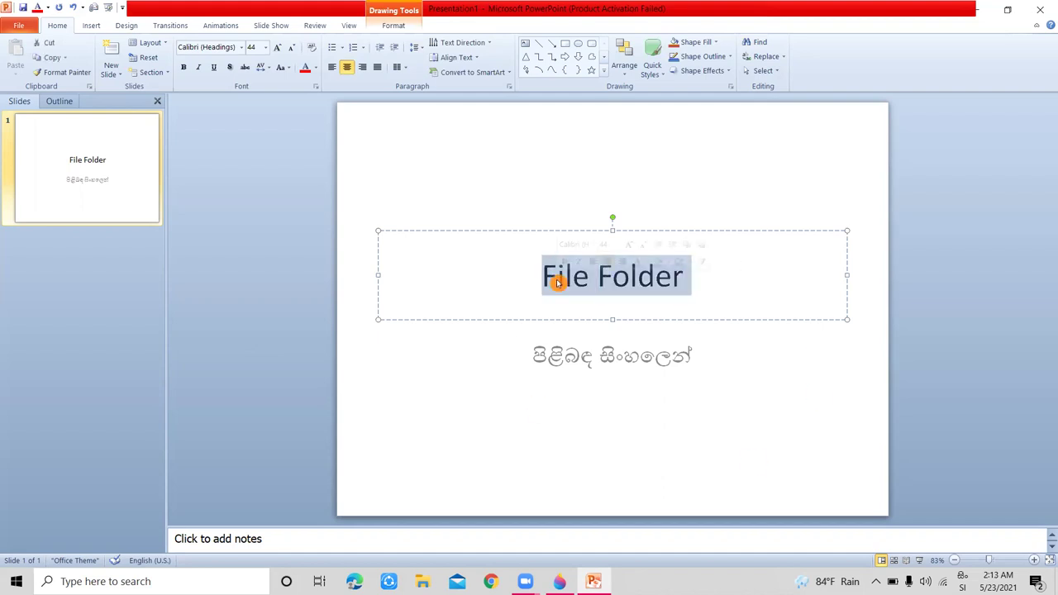
{"action": "left_click", "coordinate": [280, 47]}
{"action": "left_click", "coordinate": [279, 48]}
{"action": "left_click", "coordinate": [279, 47]}
{"action": "left_click", "coordinate": [279, 47]}
{"action": "left_click", "coordinate": [279, 47]}
{"action": "left_click", "coordinate": [280, 47]}
{"action": "left_click", "coordinate": [280, 47]}
{"action": "left_click", "coordinate": [280, 47]}
{"action": "left_click", "coordinate": [280, 47]}
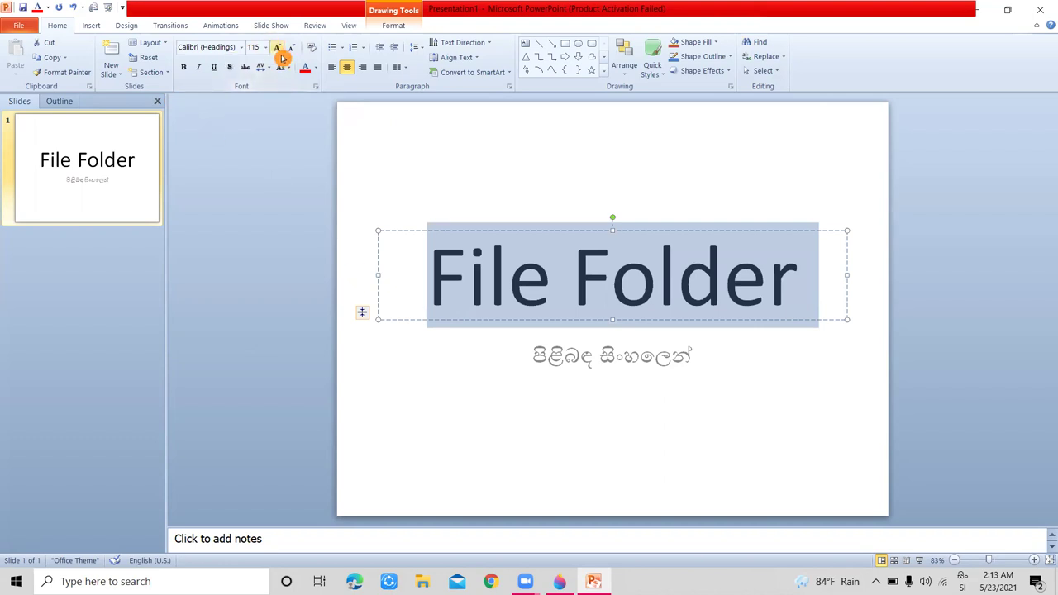
{"action": "left_click", "coordinate": [292, 52]}
{"action": "left_click", "coordinate": [292, 51]}
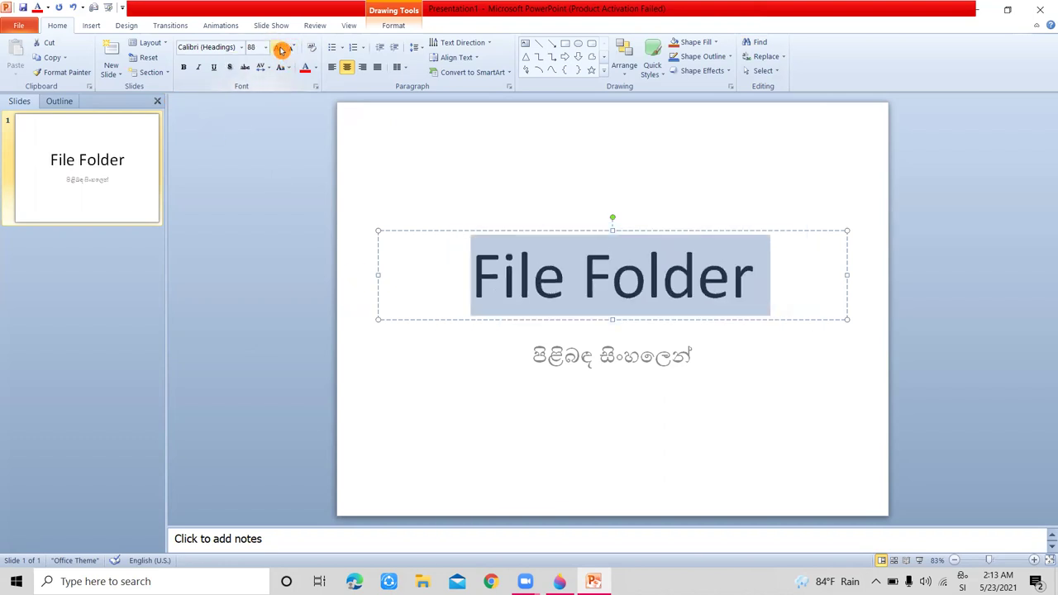
{"action": "left_click", "coordinate": [280, 50]}
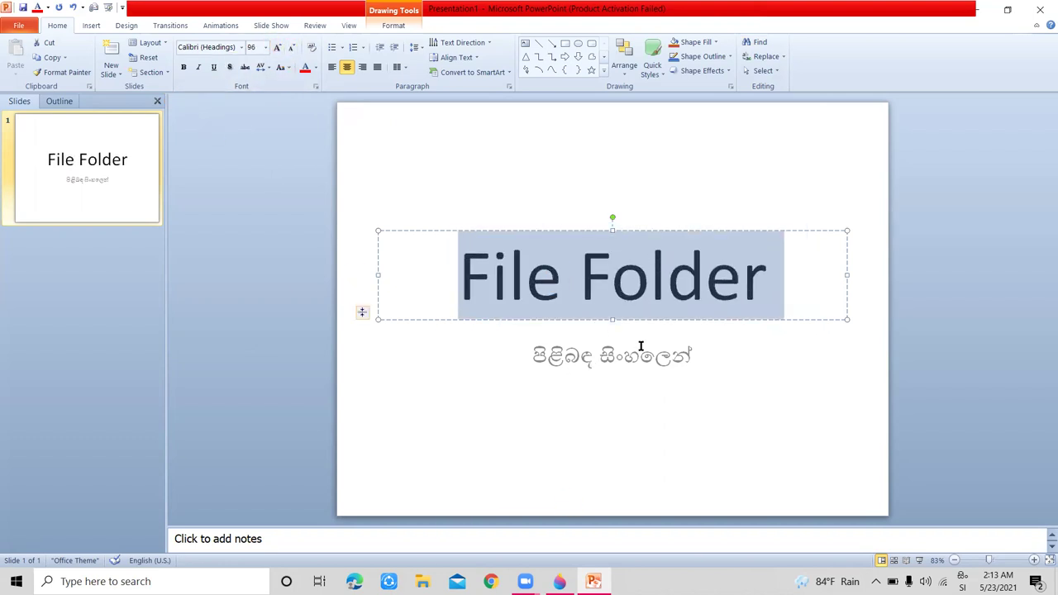
Enlarge the Sinhala subtitle to 48 pt.
{"action": "left_click_drag", "start_coordinate": [692, 356], "coordinate": [531, 357]}
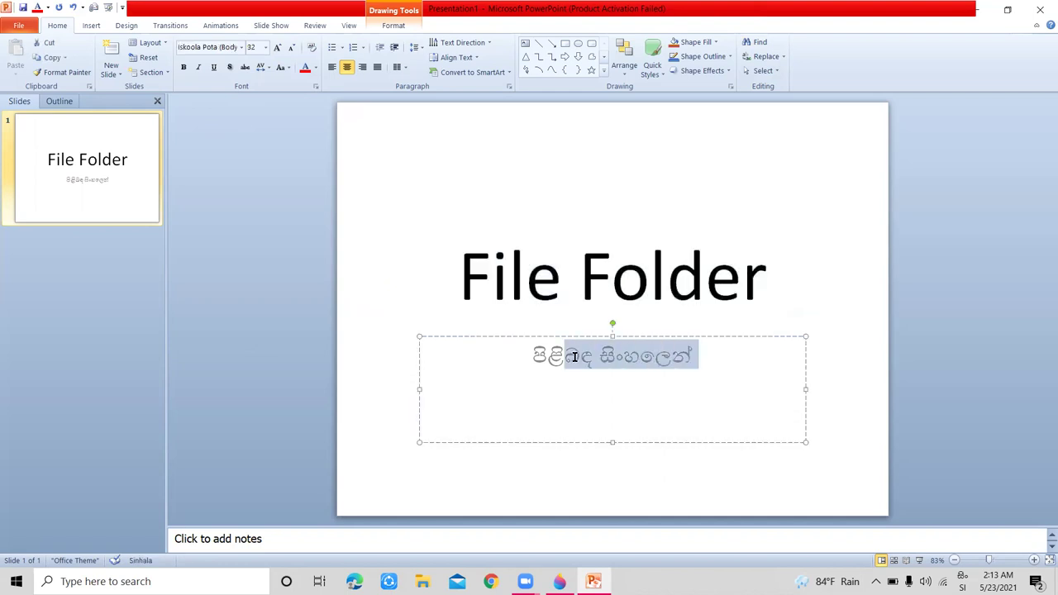
{"action": "left_click", "coordinate": [279, 48]}
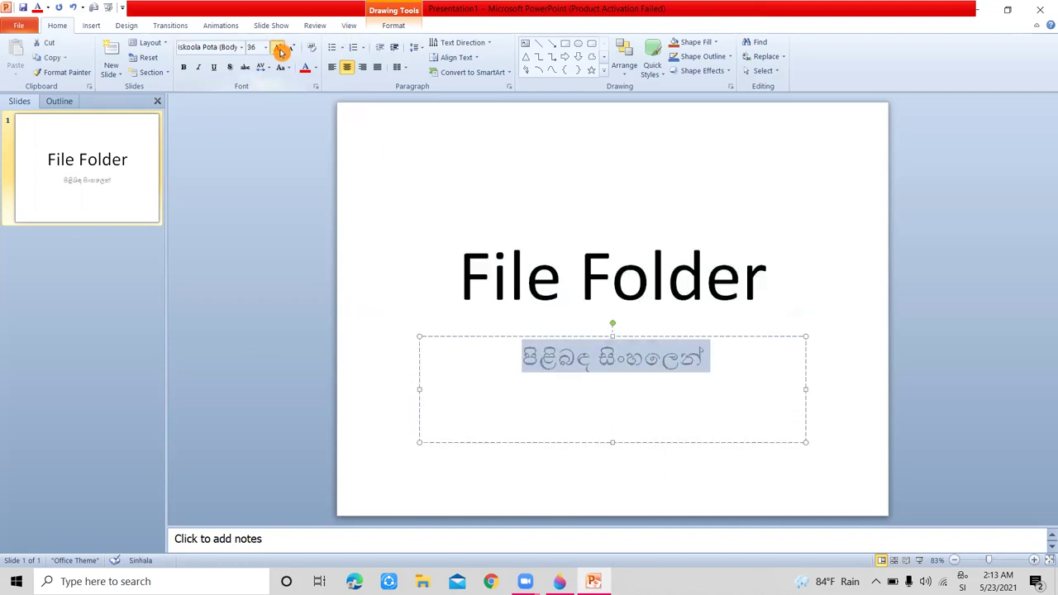
{"action": "left_click", "coordinate": [279, 48]}
{"action": "left_click", "coordinate": [279, 48]}
{"action": "left_click", "coordinate": [280, 48]}
{"action": "left_click", "coordinate": [236, 317]}
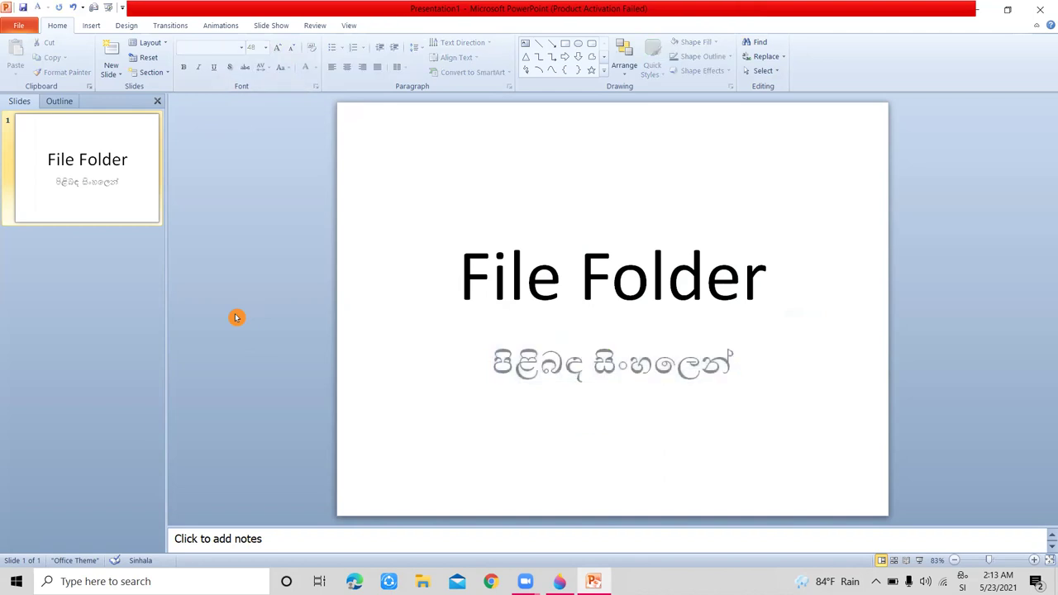
{"action": "left_click", "coordinate": [753, 282]}
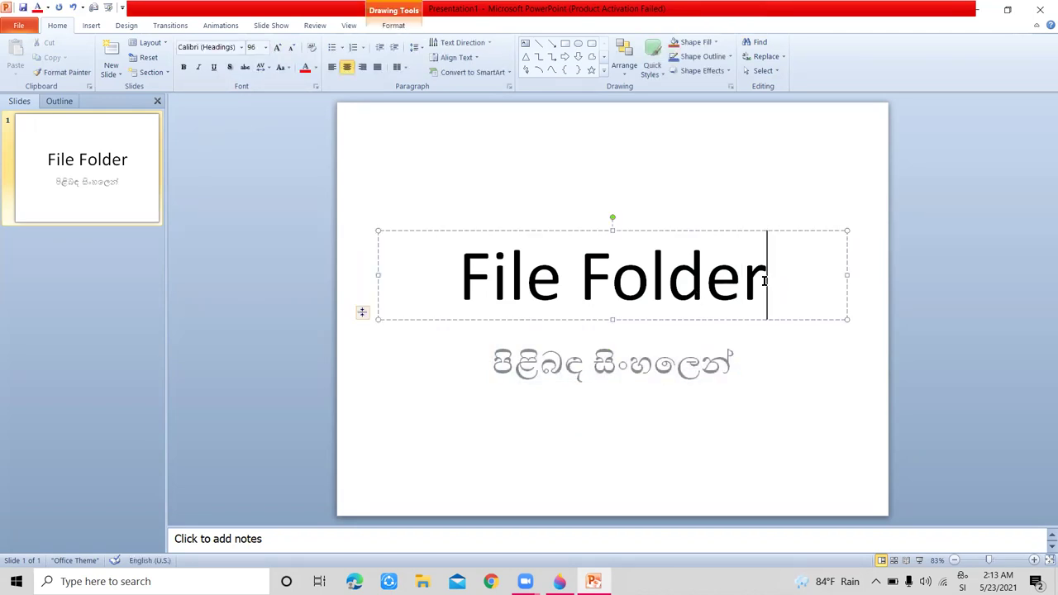
{"action": "left_click_drag", "start_coordinate": [764, 281], "coordinate": [439, 283]}
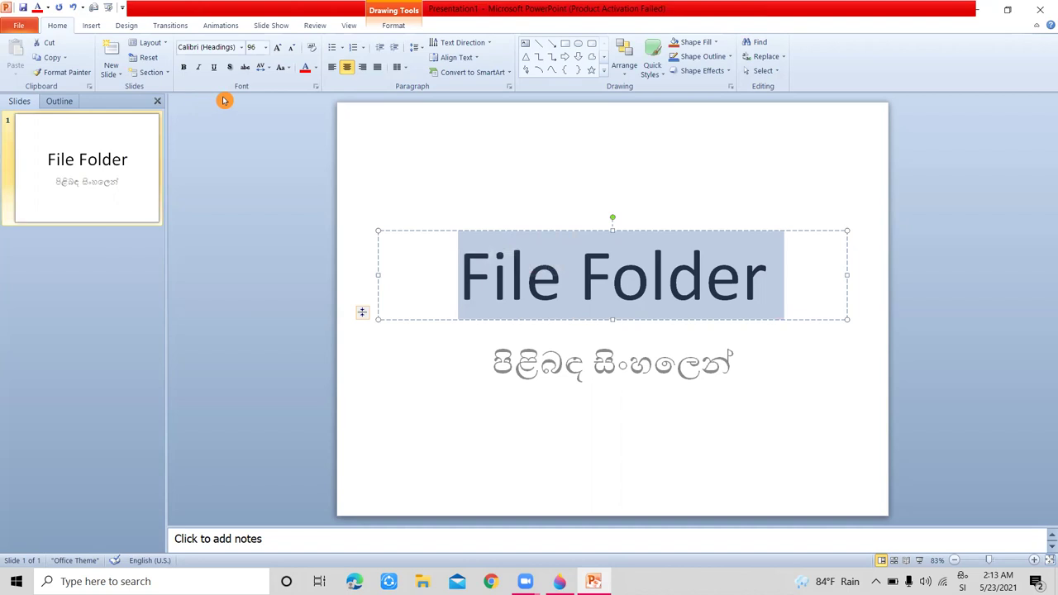
Change the title font to Bahnschrift SemiBold and make it bold.
{"action": "left_click", "coordinate": [240, 51]}
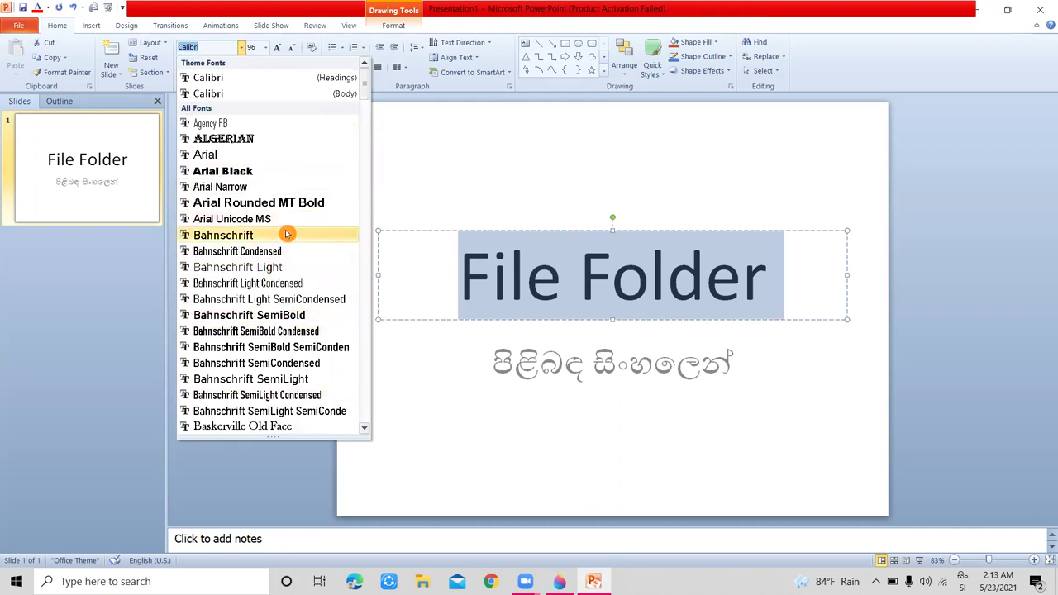
{"action": "scroll", "coordinate": [286, 234], "scroll_direction": "down", "scroll_amount": 20}
{"action": "scroll", "coordinate": [286, 234], "scroll_direction": "down", "scroll_amount": 15}
{"action": "scroll", "coordinate": [286, 234], "scroll_direction": "up", "scroll_amount": 20}
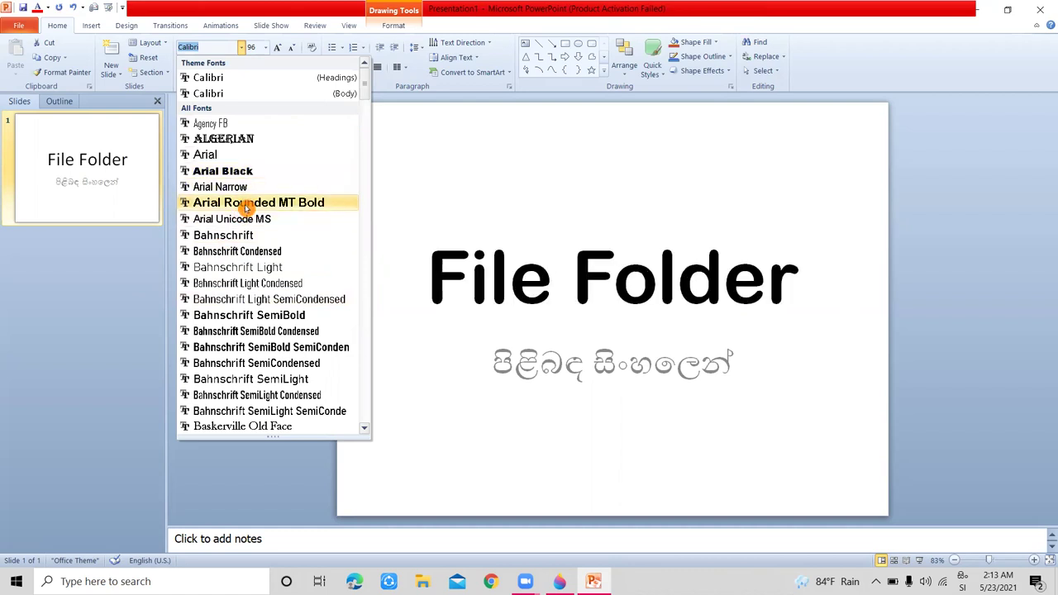
{"action": "left_click", "coordinate": [278, 315]}
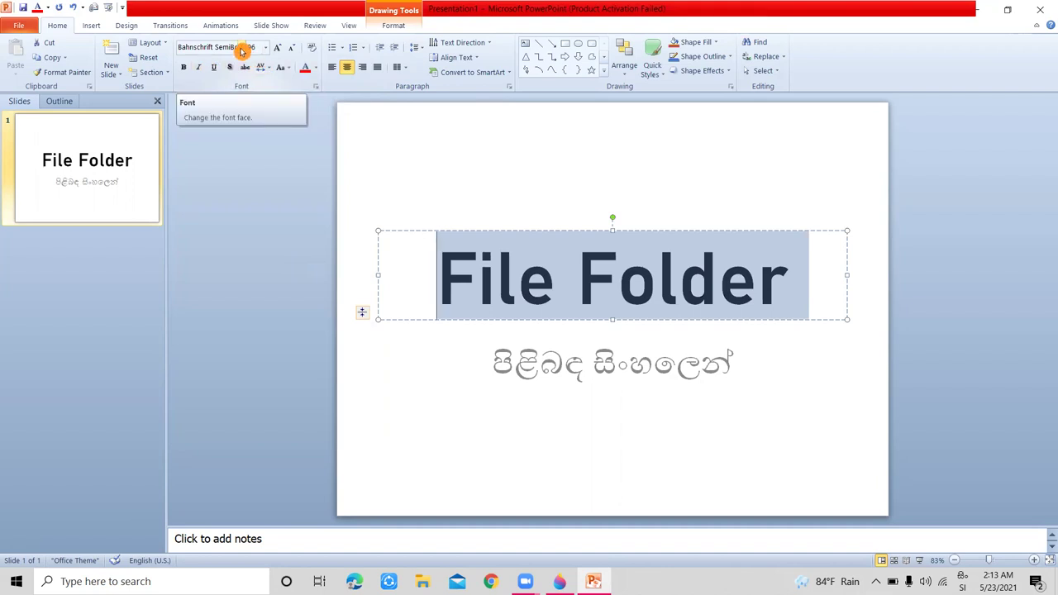
{"action": "left_click", "coordinate": [184, 68]}
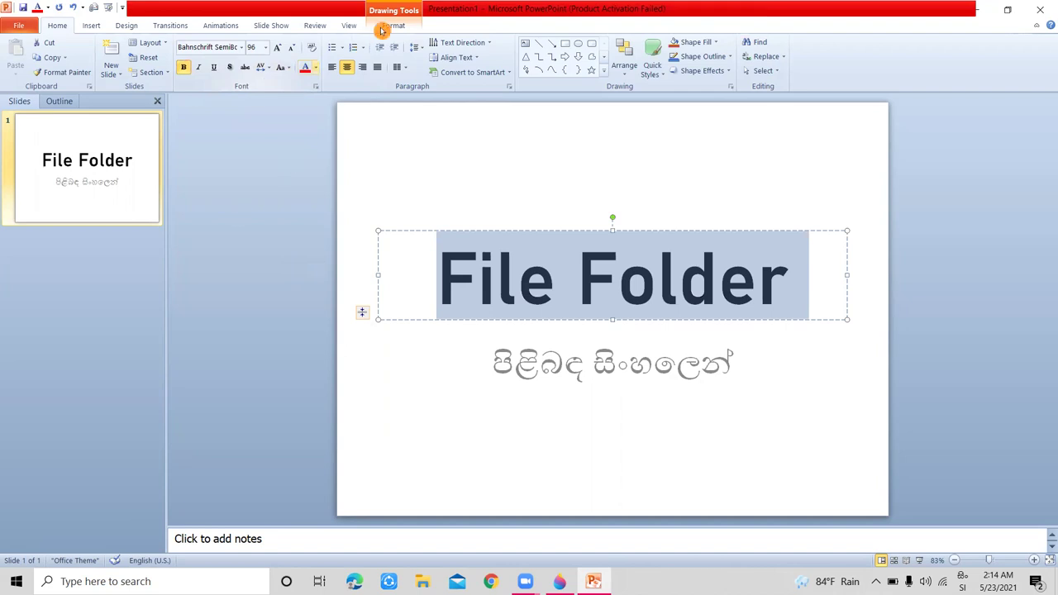
Give the title a Dark Red text fill and an orange 3 pt text outline.
{"action": "left_click", "coordinate": [384, 27]}
{"action": "left_click", "coordinate": [666, 45]}
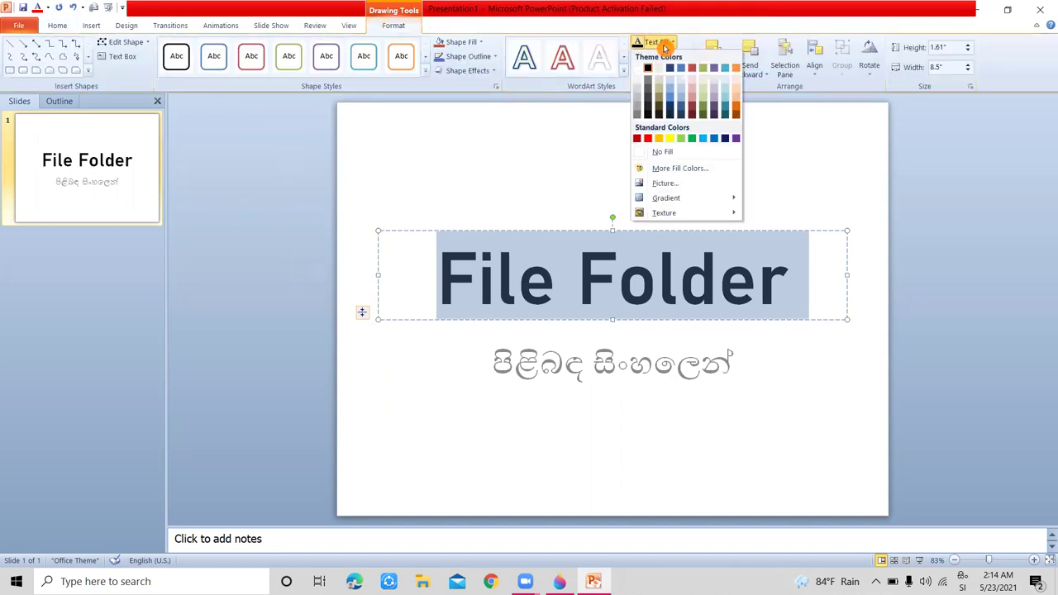
{"action": "left_click", "coordinate": [637, 139]}
{"action": "left_click", "coordinate": [661, 56]}
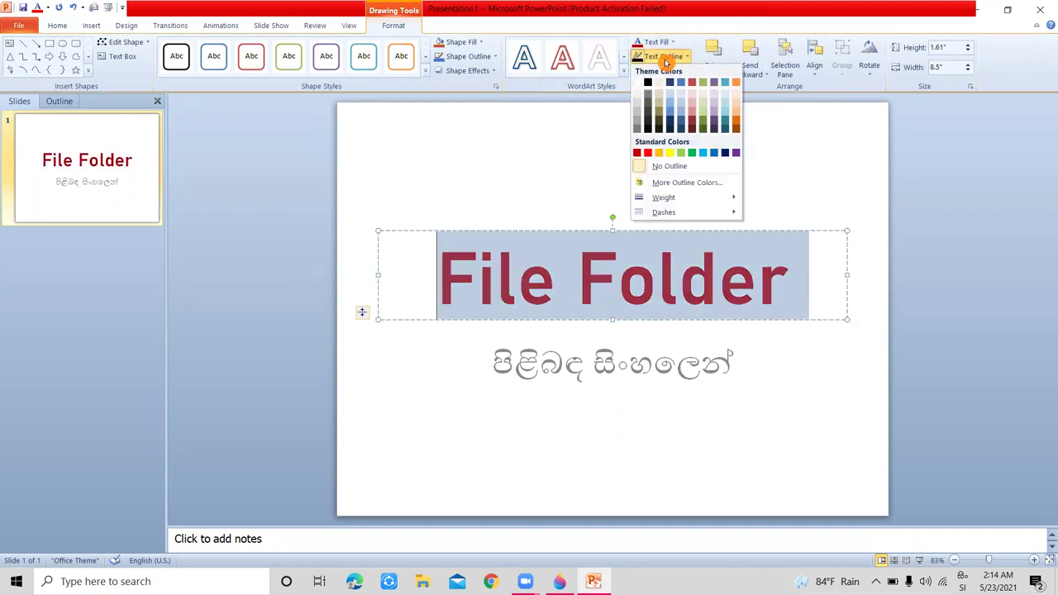
{"action": "left_click", "coordinate": [661, 153]}
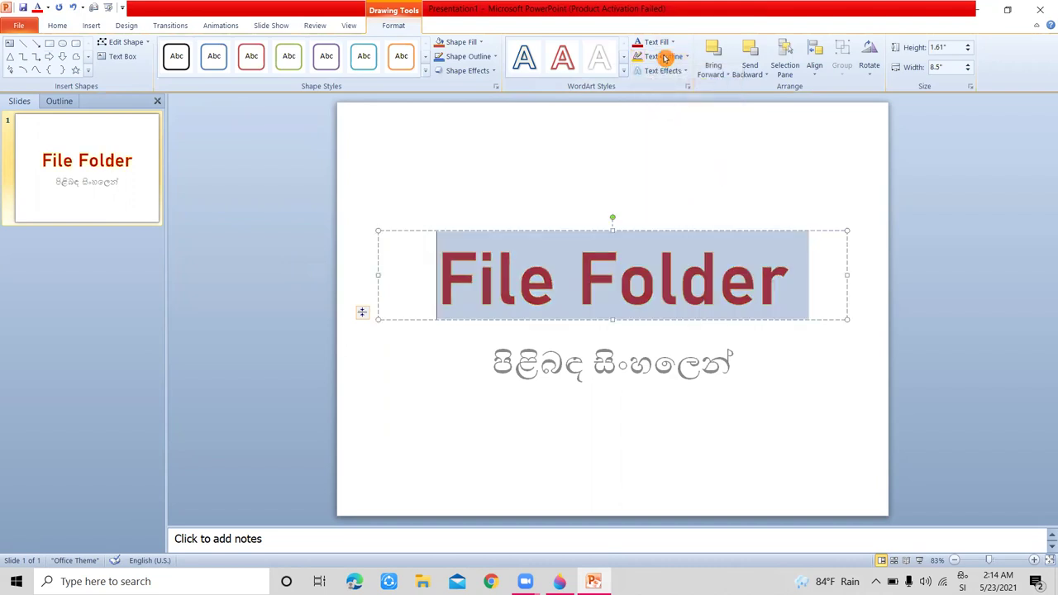
{"action": "left_click", "coordinate": [667, 56]}
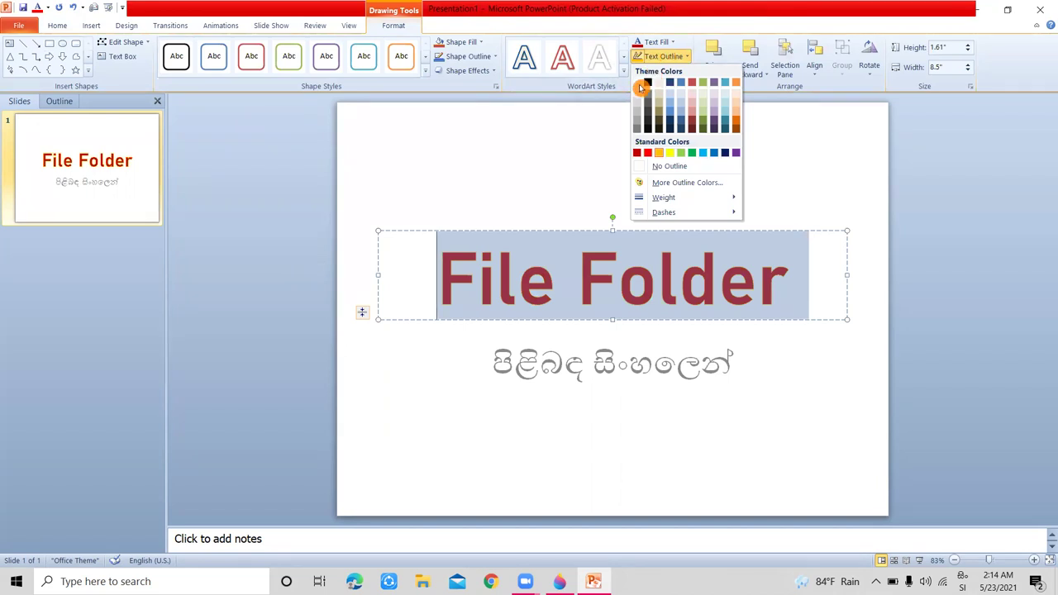
{"action": "mouse_move", "coordinate": [661, 197]}
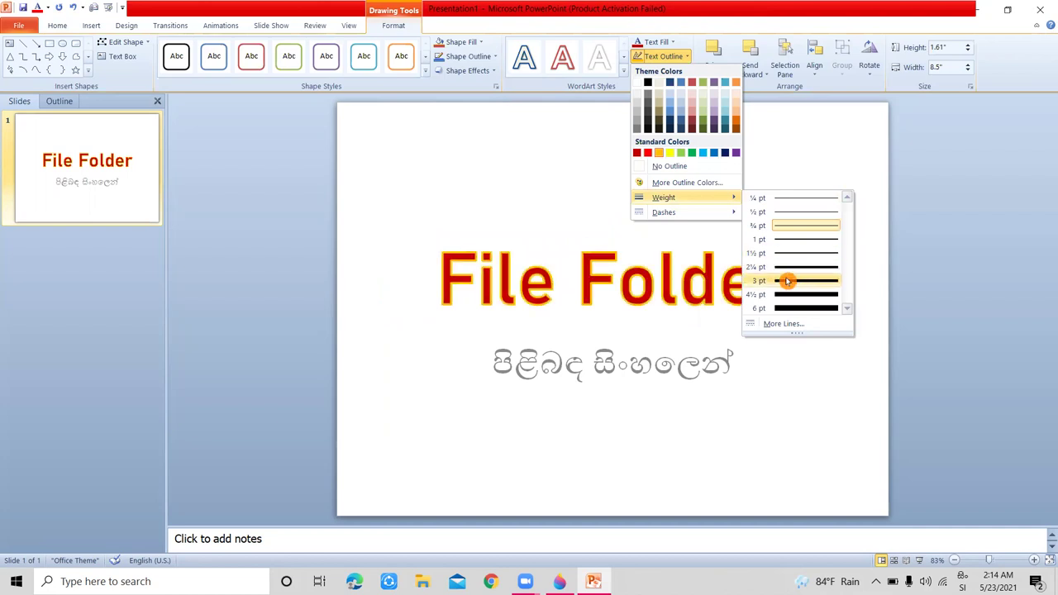
{"action": "left_click", "coordinate": [790, 282]}
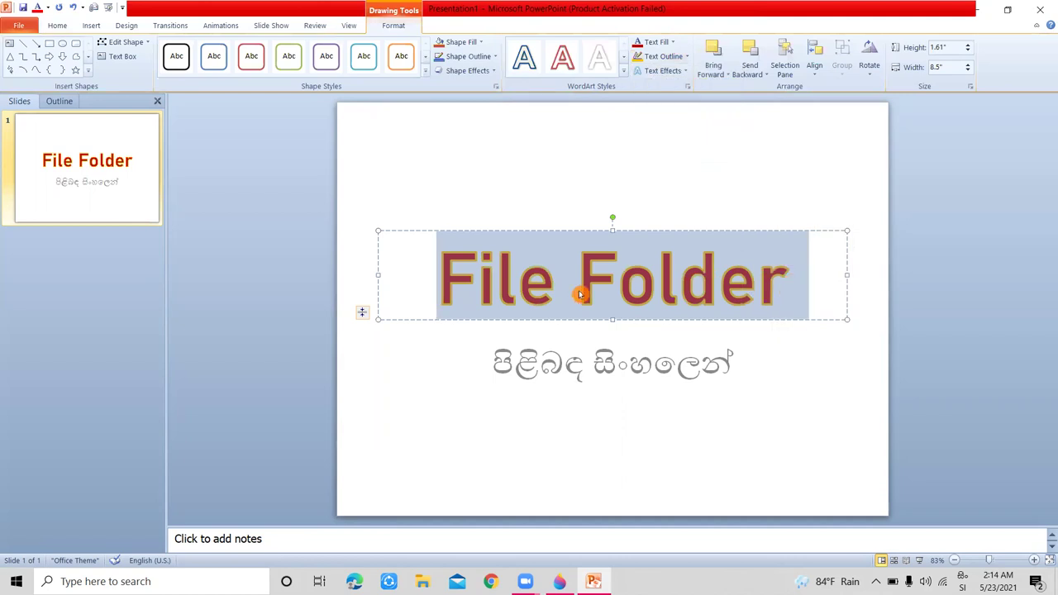
{"action": "left_click", "coordinate": [674, 71]}
Add an Offset Right shadow and a red glow variation to the title text.
{"action": "mouse_move", "coordinate": [650, 124]}
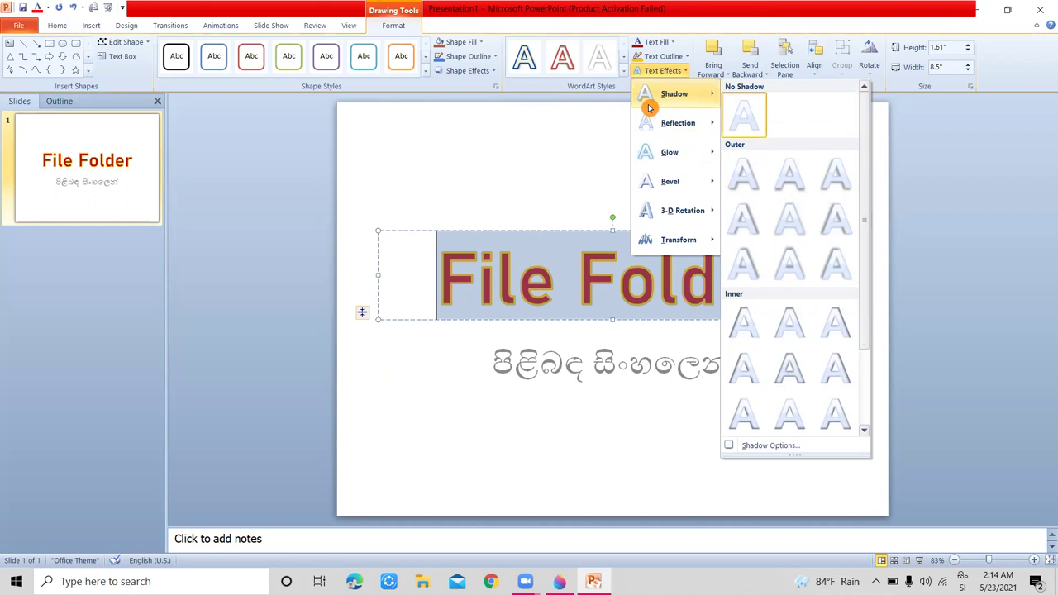
{"action": "left_click", "coordinate": [755, 225]}
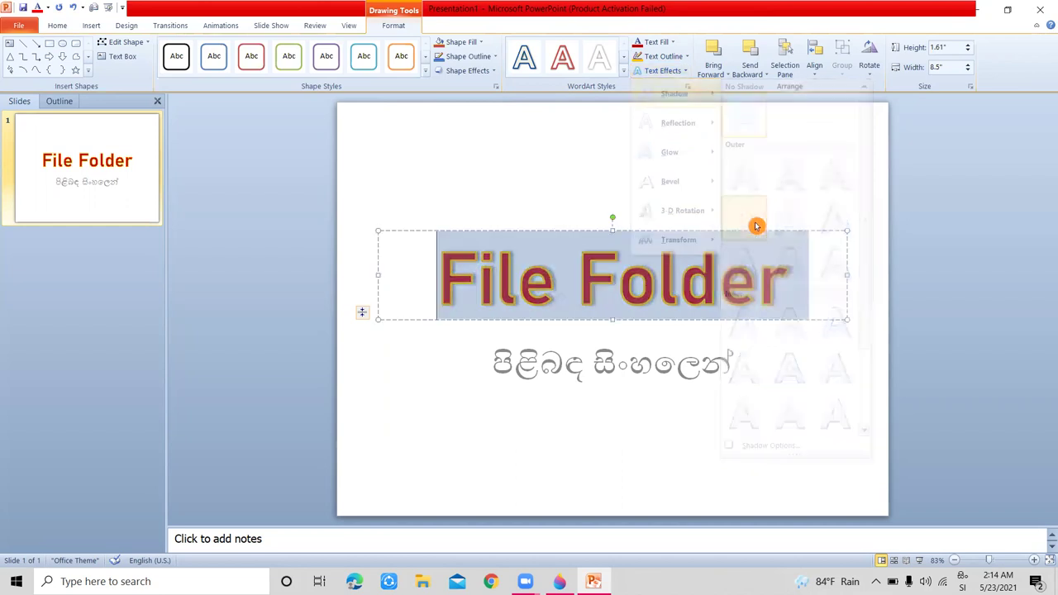
{"action": "left_click", "coordinate": [665, 70]}
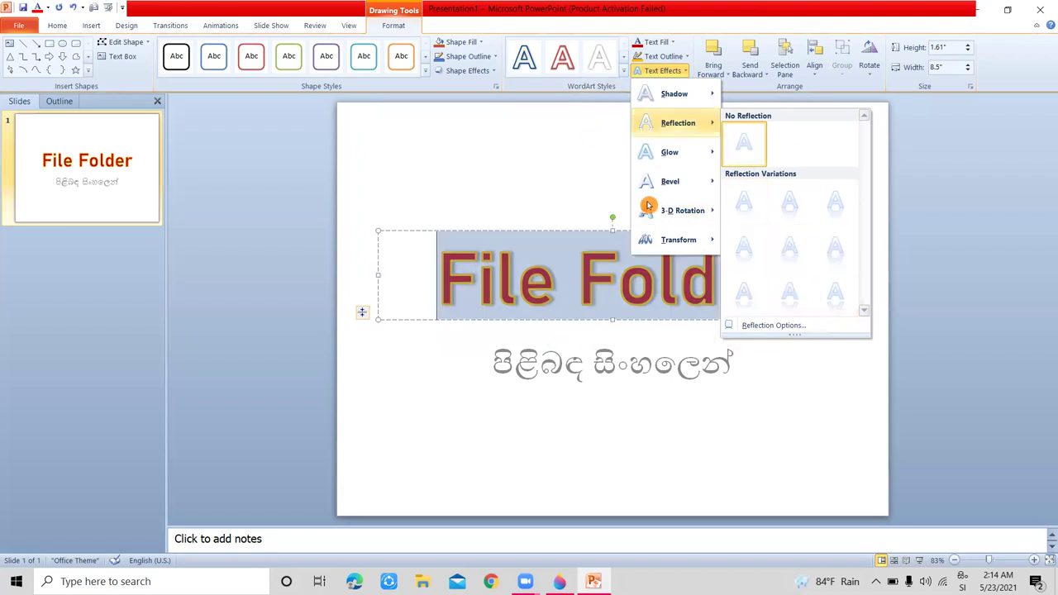
{"action": "mouse_move", "coordinate": [680, 163]}
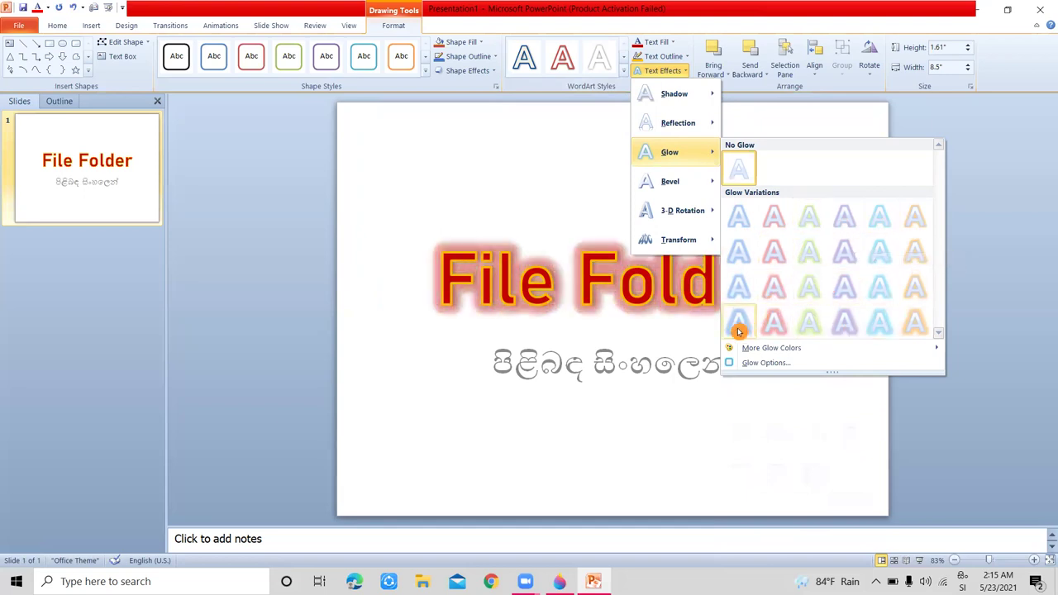
{"action": "mouse_move", "coordinate": [768, 352]}
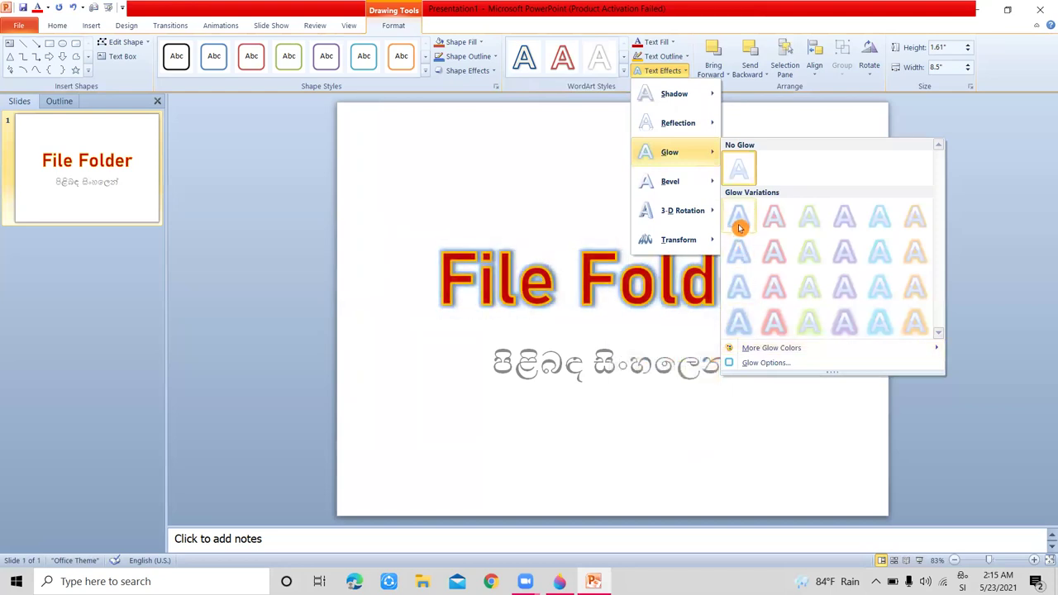
{"action": "left_click", "coordinate": [777, 255]}
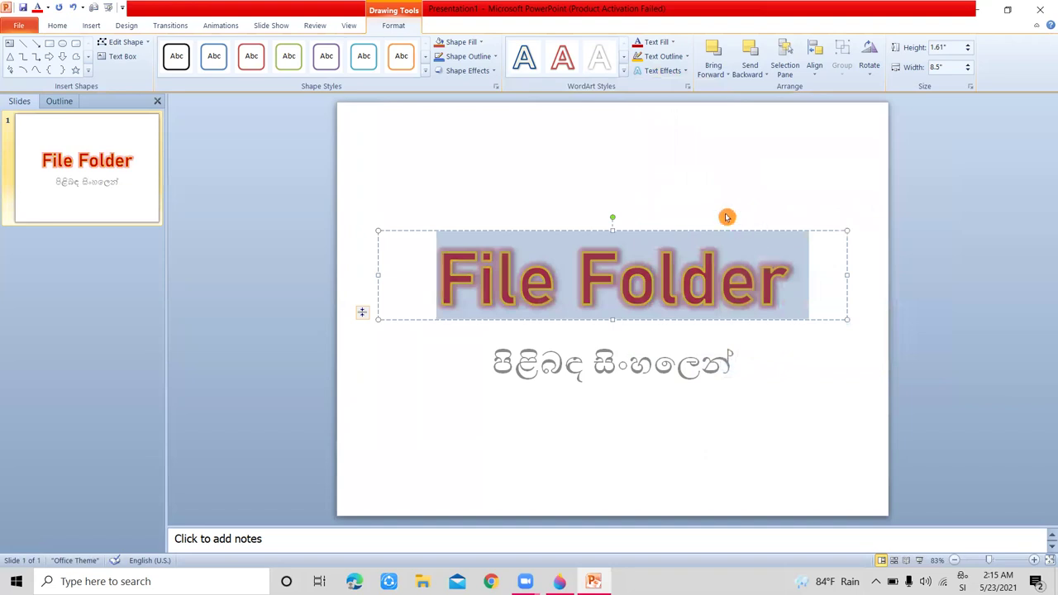
Apply a bevel preset to the title, leaving 3-D Rotation and Transform unapplied.
{"action": "left_click", "coordinate": [649, 73]}
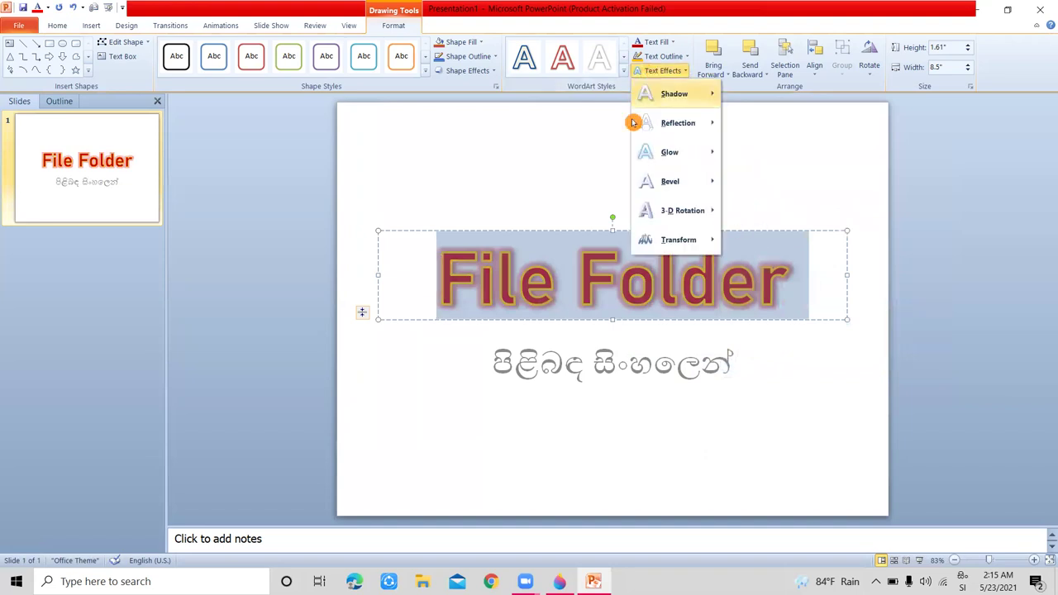
{"action": "mouse_move", "coordinate": [711, 181]}
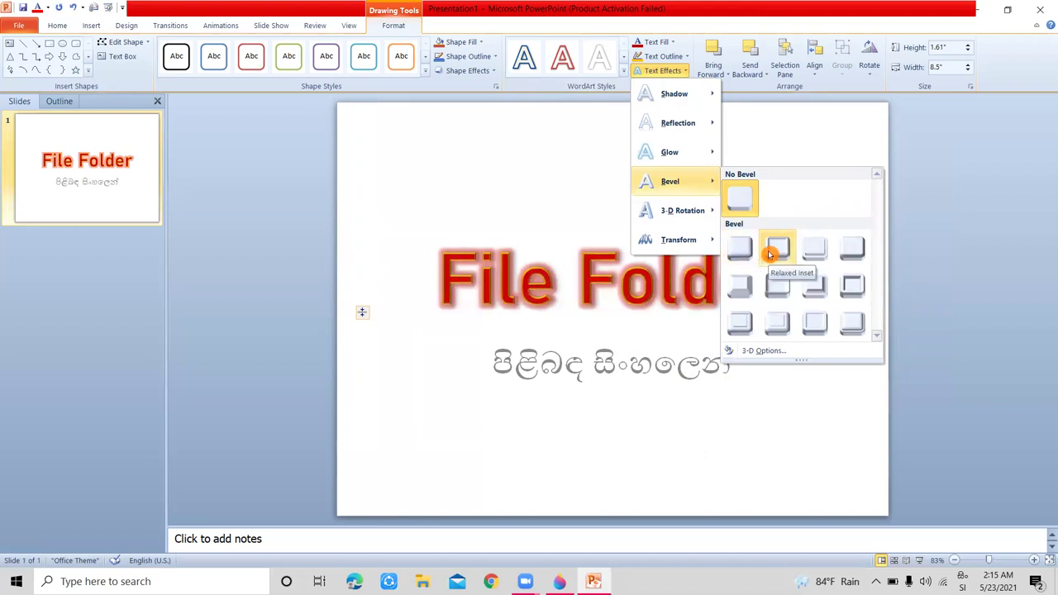
{"action": "left_click", "coordinate": [735, 286]}
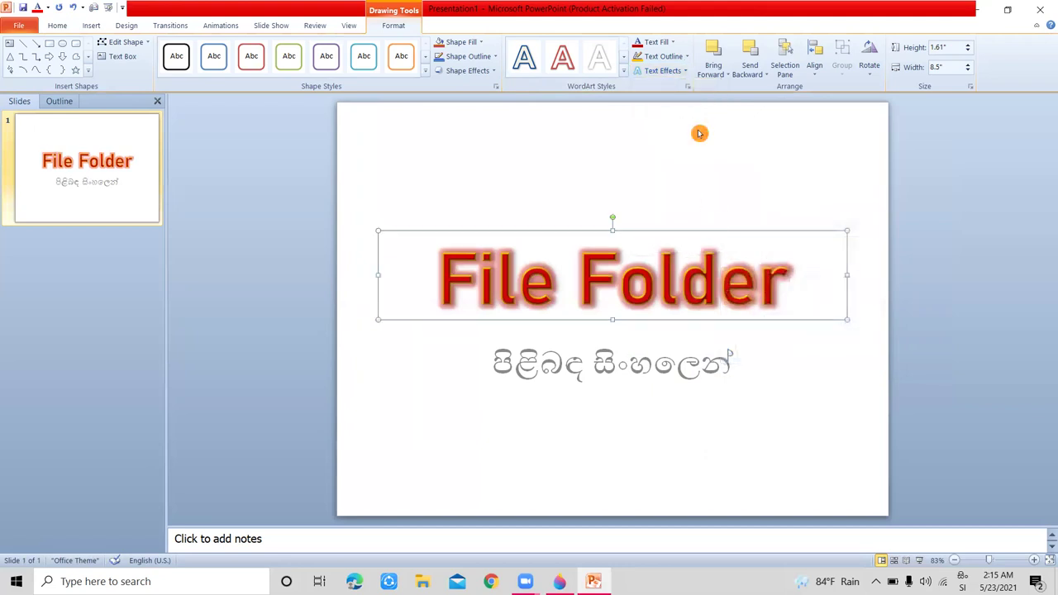
{"action": "left_click", "coordinate": [683, 70]}
{"action": "mouse_move", "coordinate": [661, 211]}
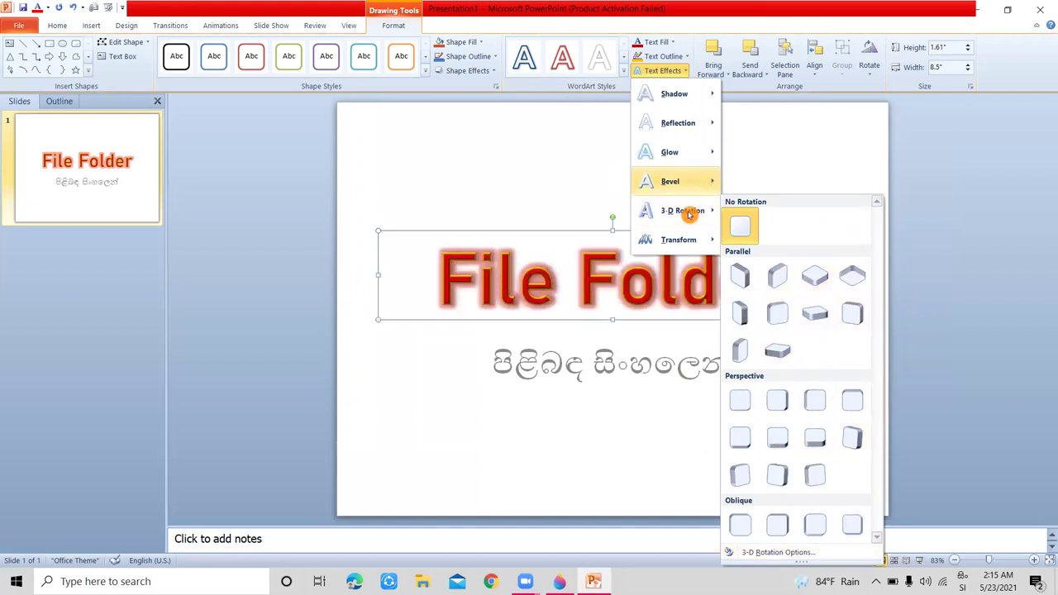
{"action": "mouse_move", "coordinate": [649, 240]}
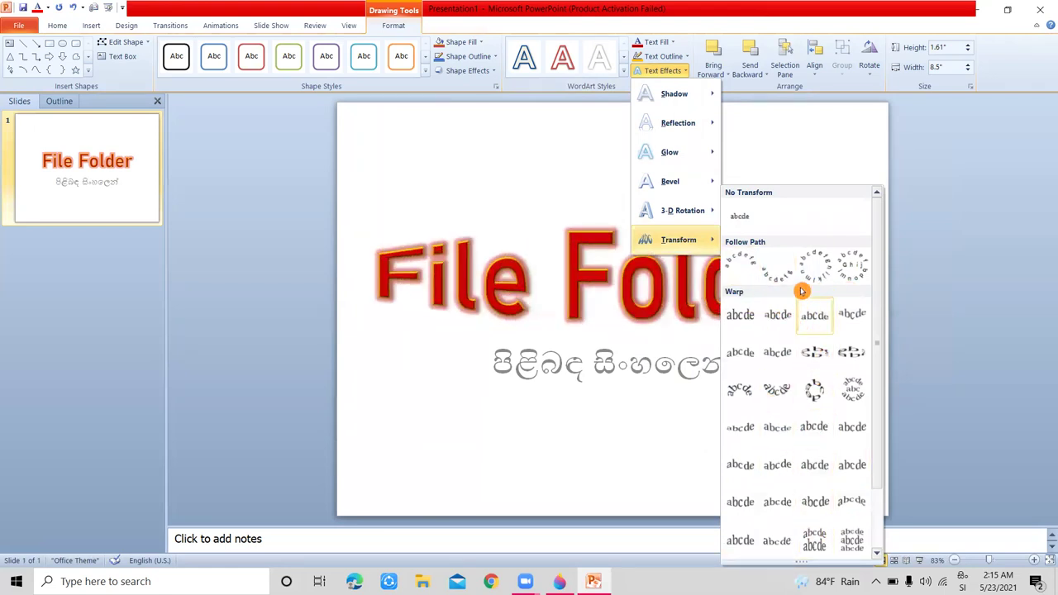
{"action": "left_click", "coordinate": [249, 419]}
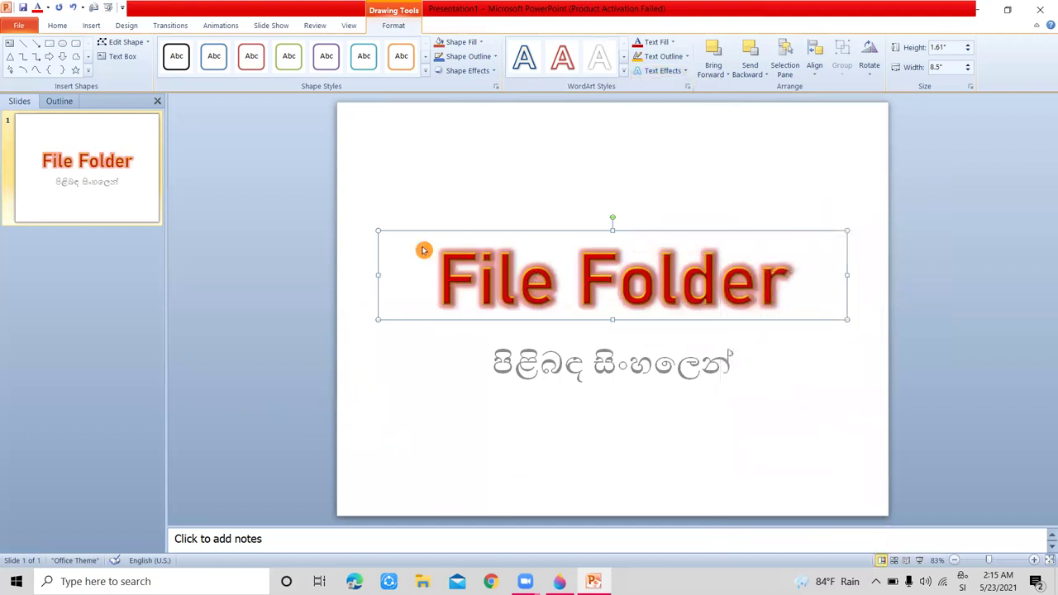
Enlarge the 'File Folder' title text from 96 to 115 pt.
{"action": "left_click_drag", "start_coordinate": [443, 294], "coordinate": [801, 291]}
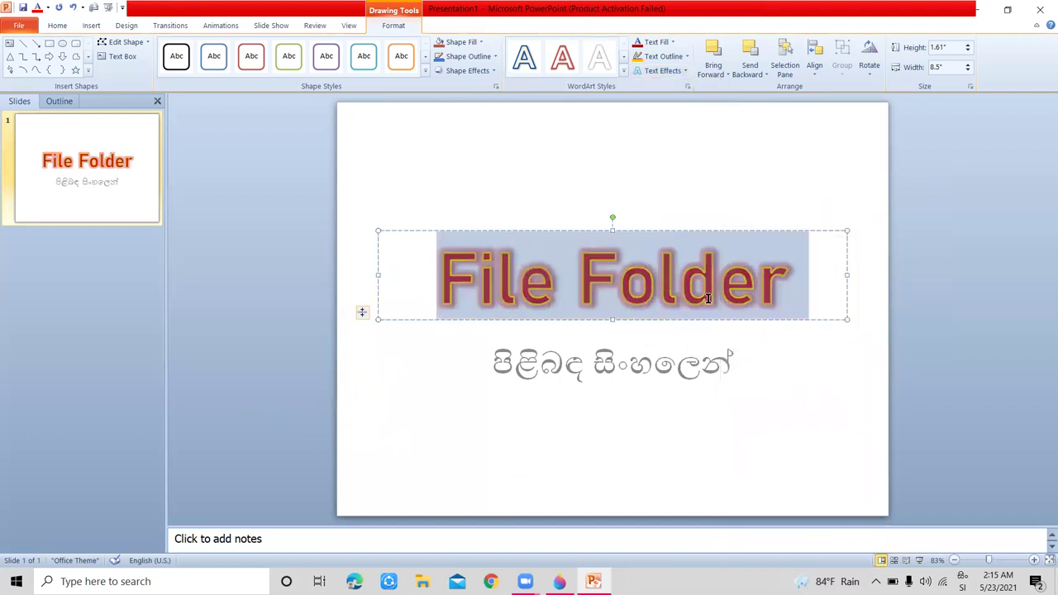
{"action": "left_click", "coordinate": [57, 25]}
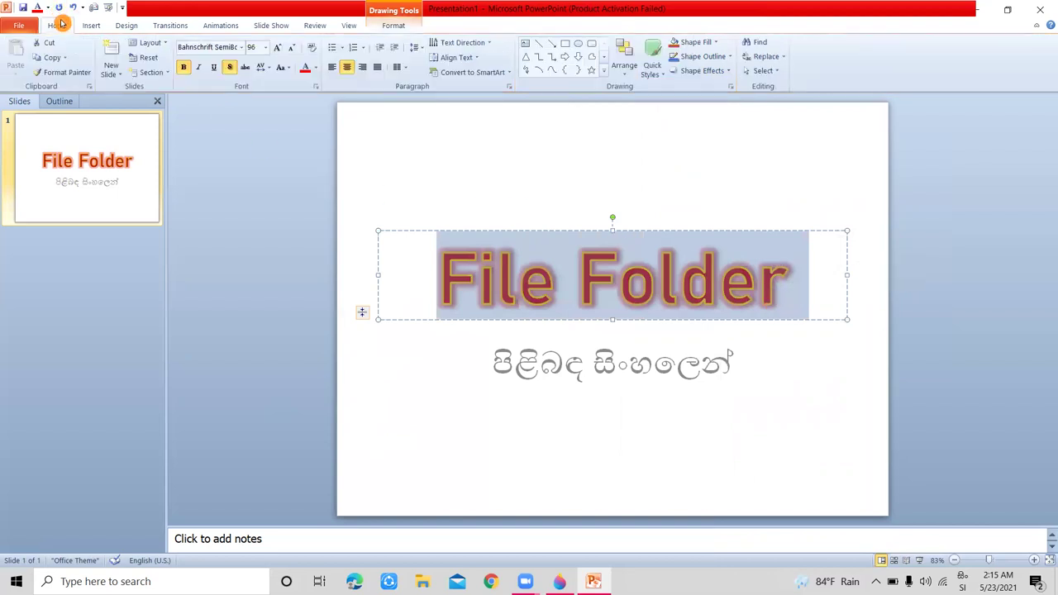
{"action": "left_click", "coordinate": [282, 48]}
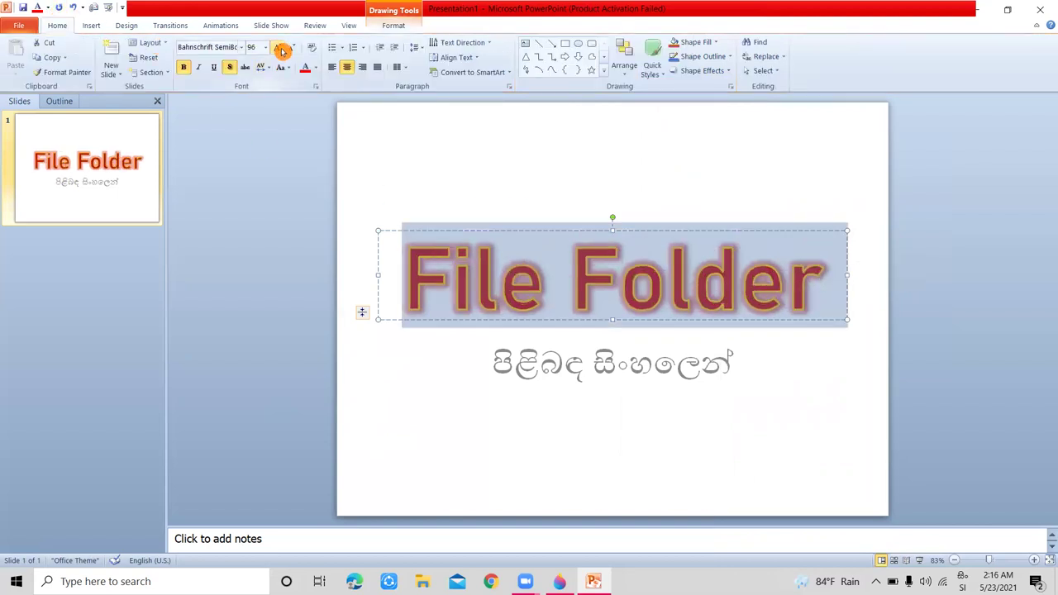
{"action": "left_click", "coordinate": [269, 354]}
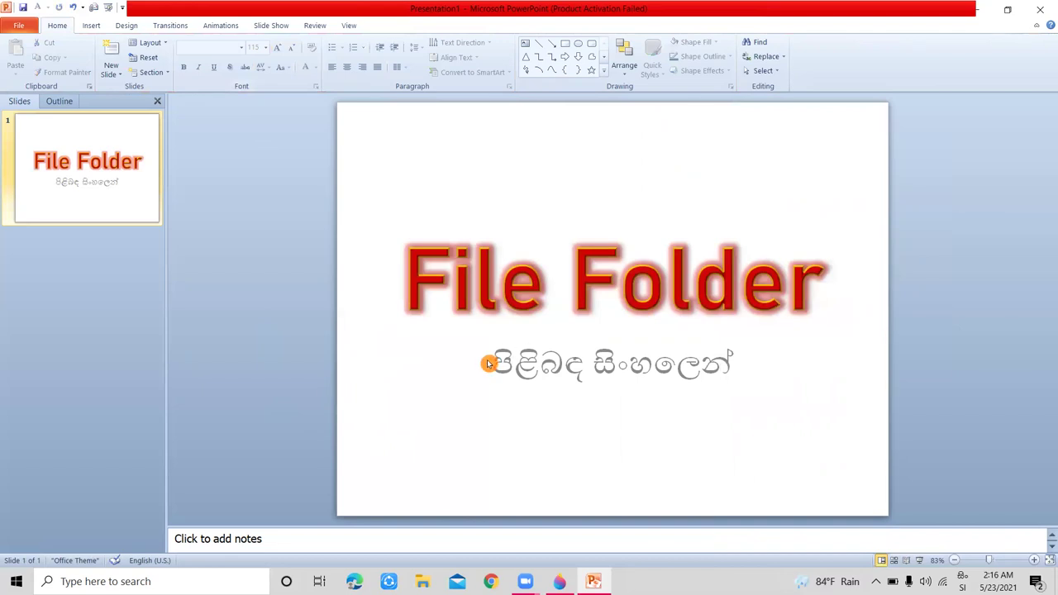
Make the Sinhala subtitle text bold.
{"action": "left_click_drag", "start_coordinate": [494, 364], "coordinate": [750, 347]}
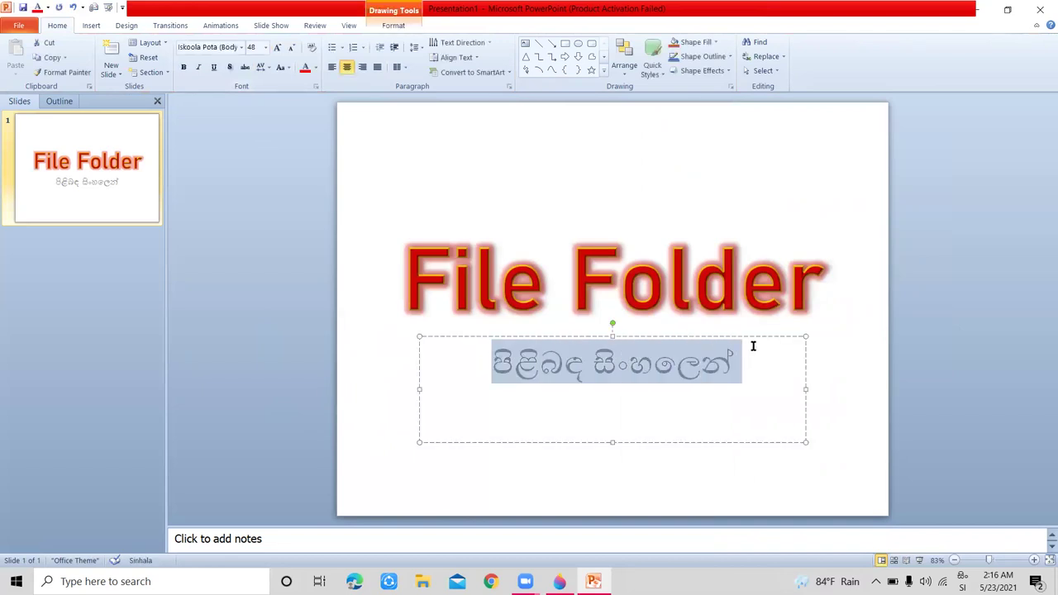
{"action": "left_click", "coordinate": [187, 67]}
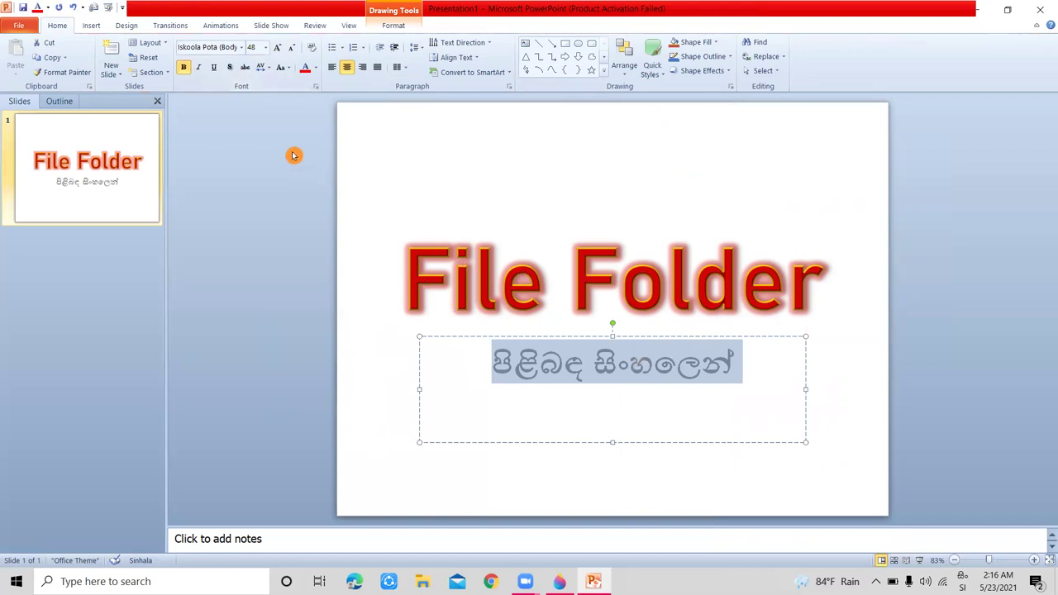
{"action": "left_click", "coordinate": [393, 26]}
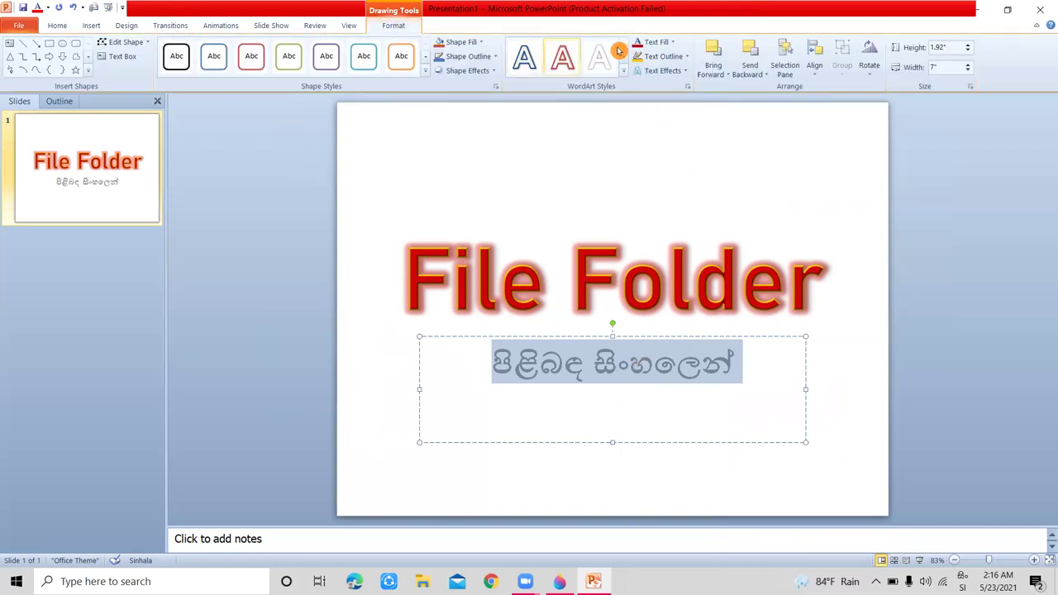
Give the Sinhala subtitle a purple text fill and an orange text outline.
{"action": "left_click", "coordinate": [662, 46]}
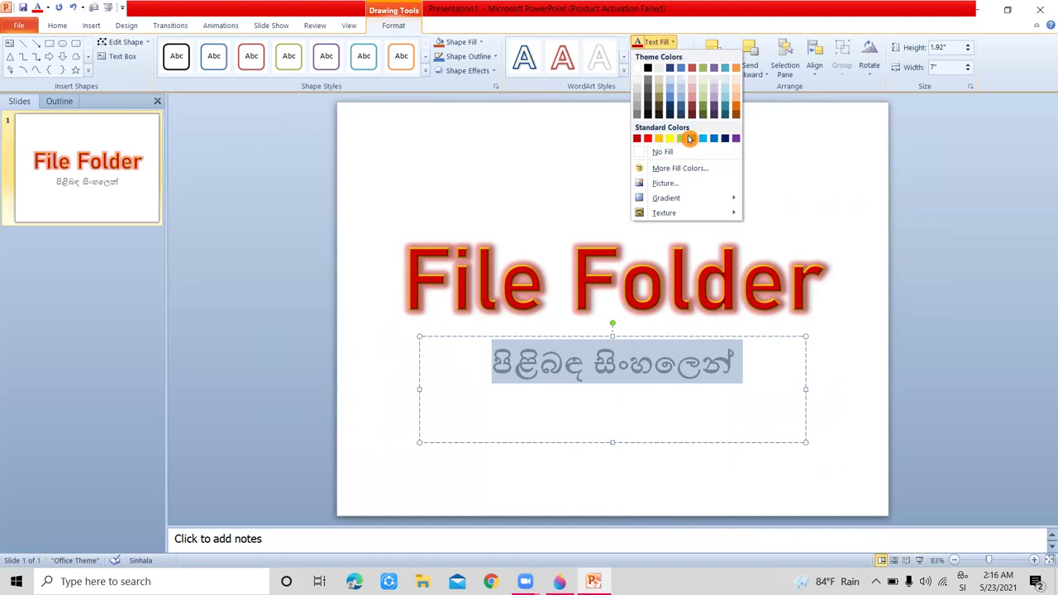
{"action": "left_click", "coordinate": [735, 141]}
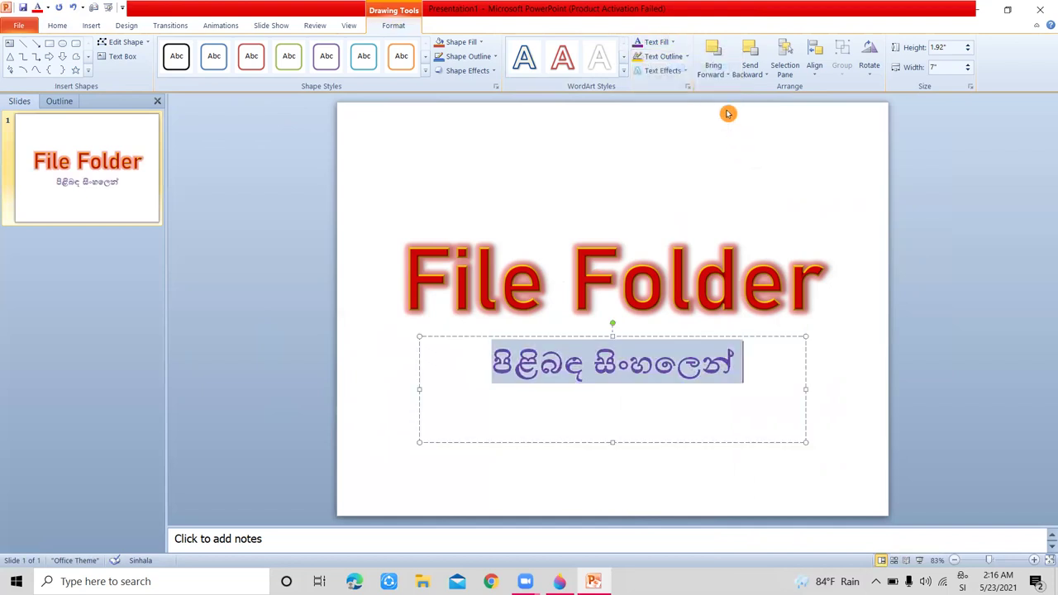
{"action": "left_click", "coordinate": [682, 59]}
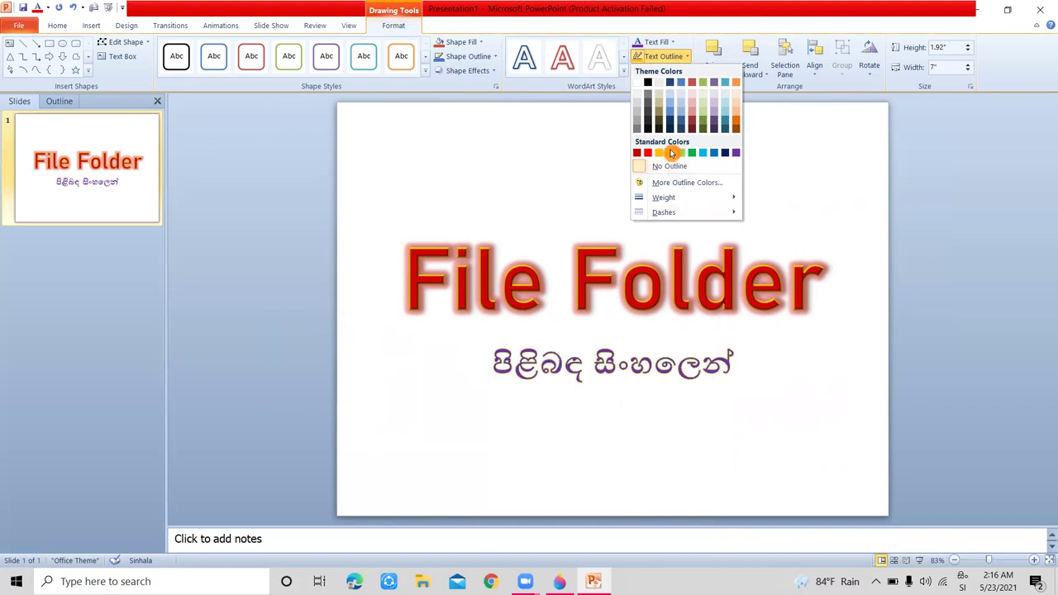
{"action": "left_click", "coordinate": [670, 152]}
Add an outer shadow, an orange glow and a bevel to the subtitle text.
{"action": "left_click", "coordinate": [661, 71]}
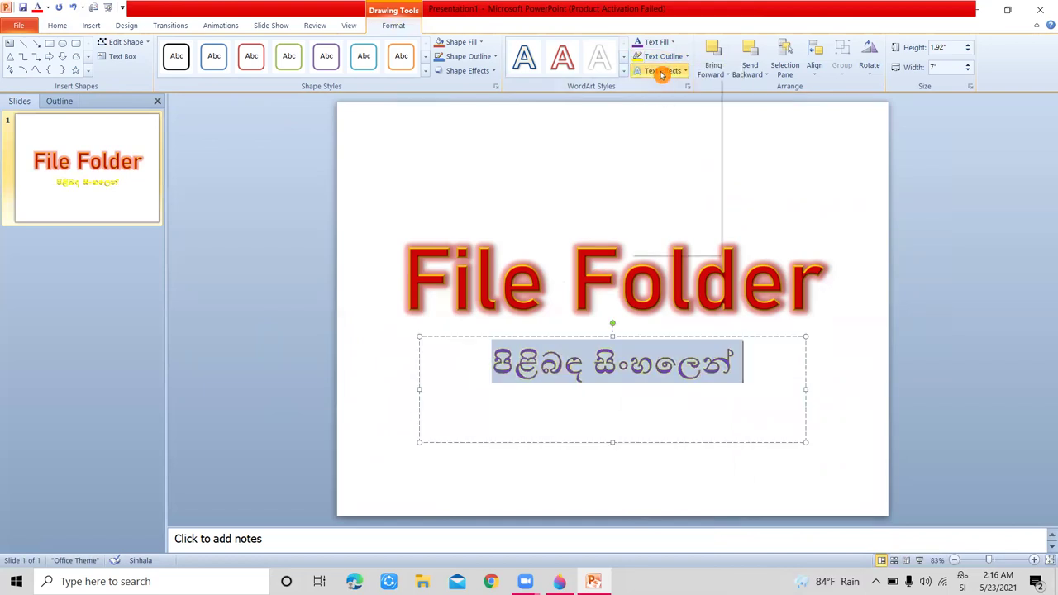
{"action": "mouse_move", "coordinate": [657, 96]}
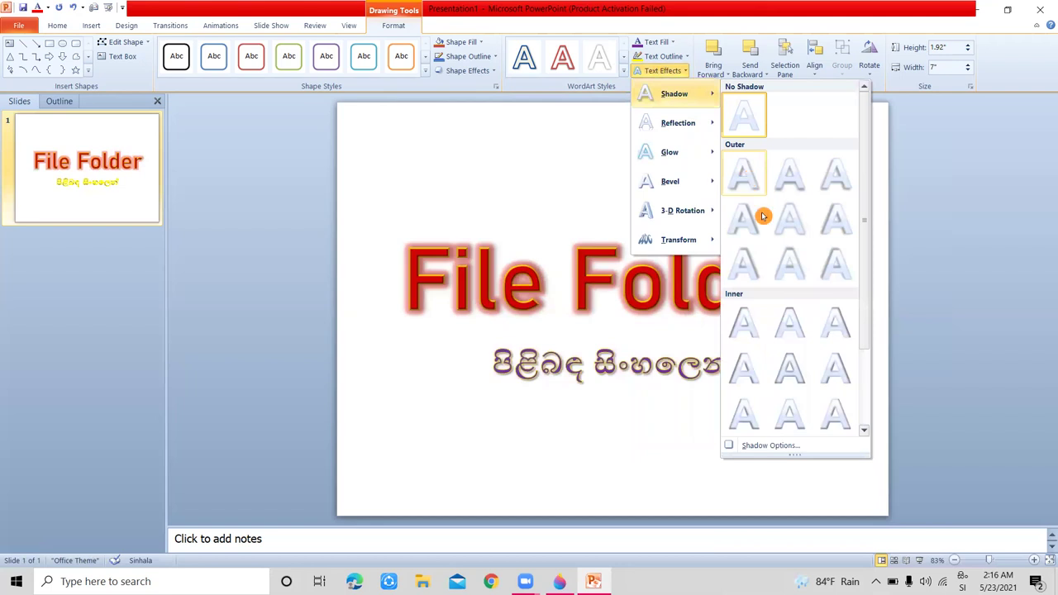
{"action": "left_click", "coordinate": [792, 269]}
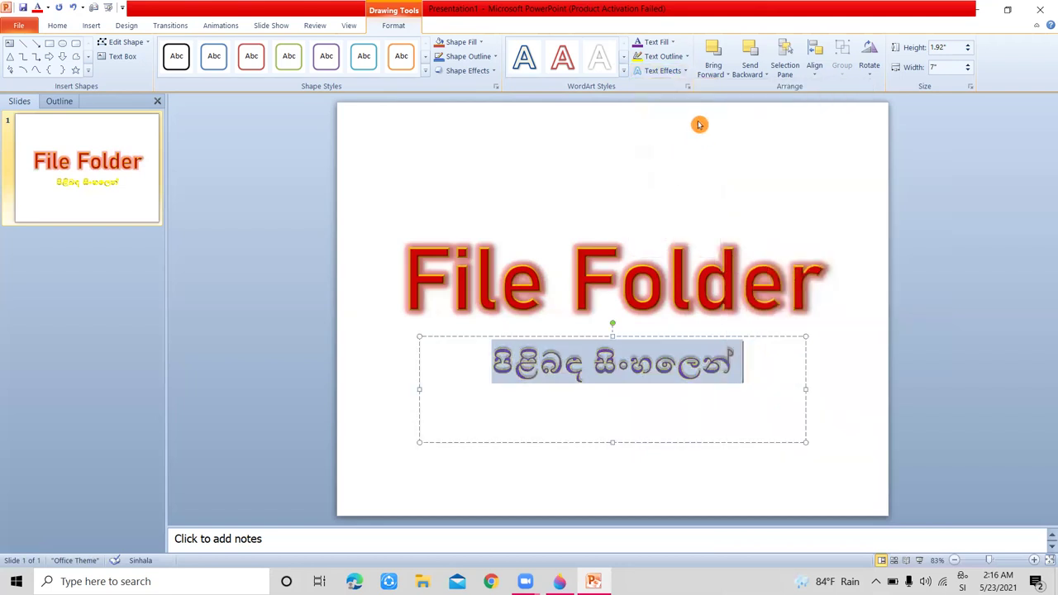
{"action": "left_click", "coordinate": [666, 73]}
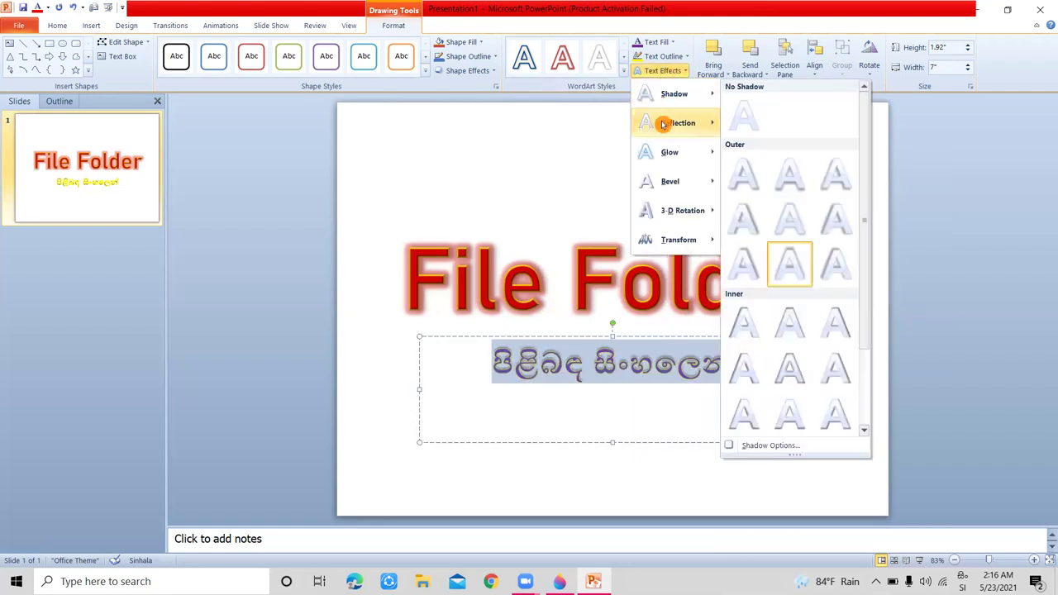
{"action": "mouse_move", "coordinate": [670, 150]}
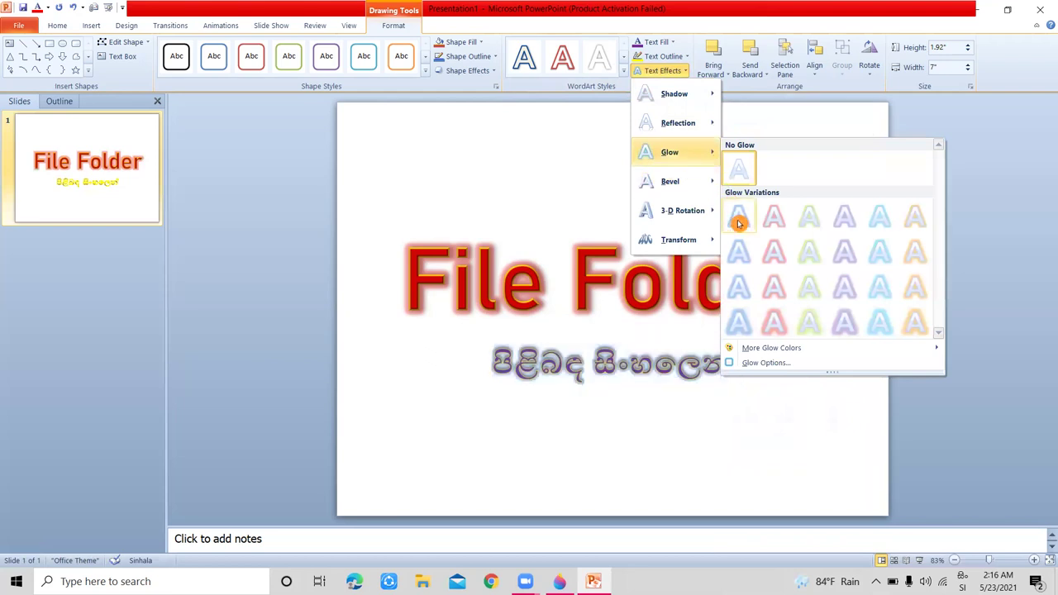
{"action": "left_click", "coordinate": [923, 234]}
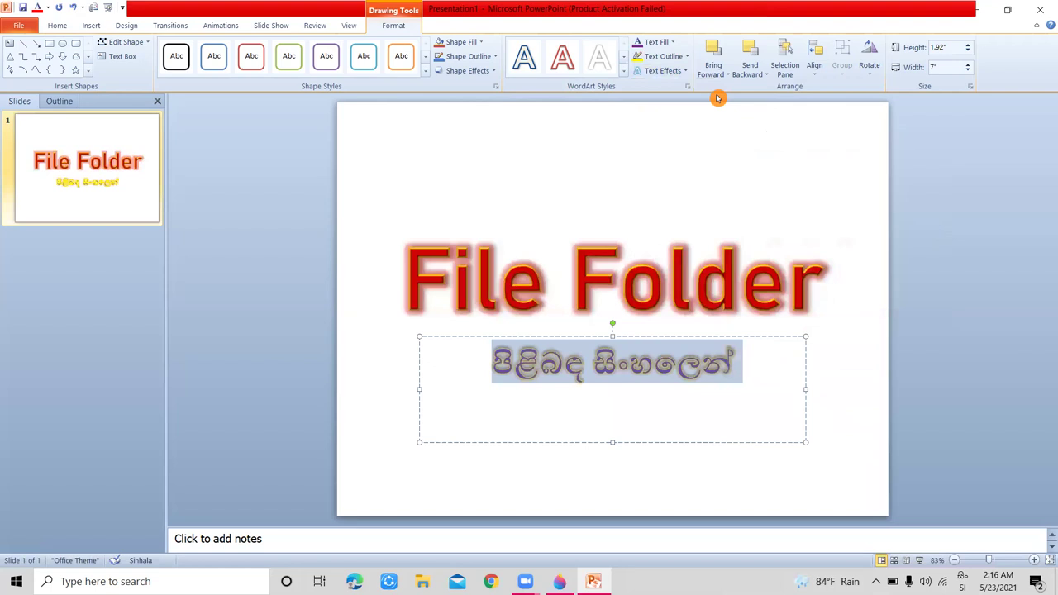
{"action": "left_click", "coordinate": [654, 72]}
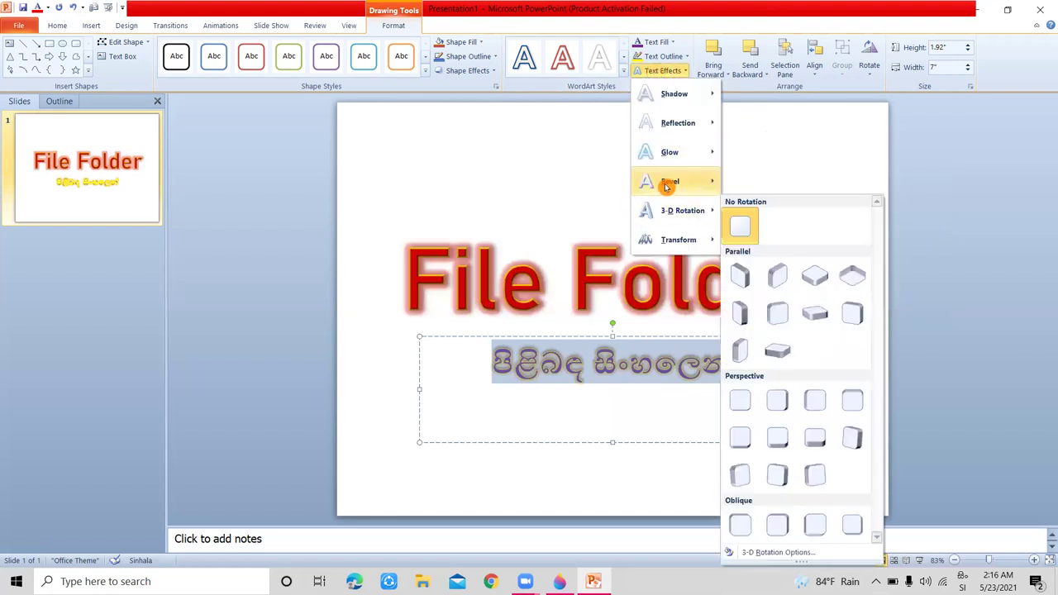
{"action": "mouse_move", "coordinate": [669, 181]}
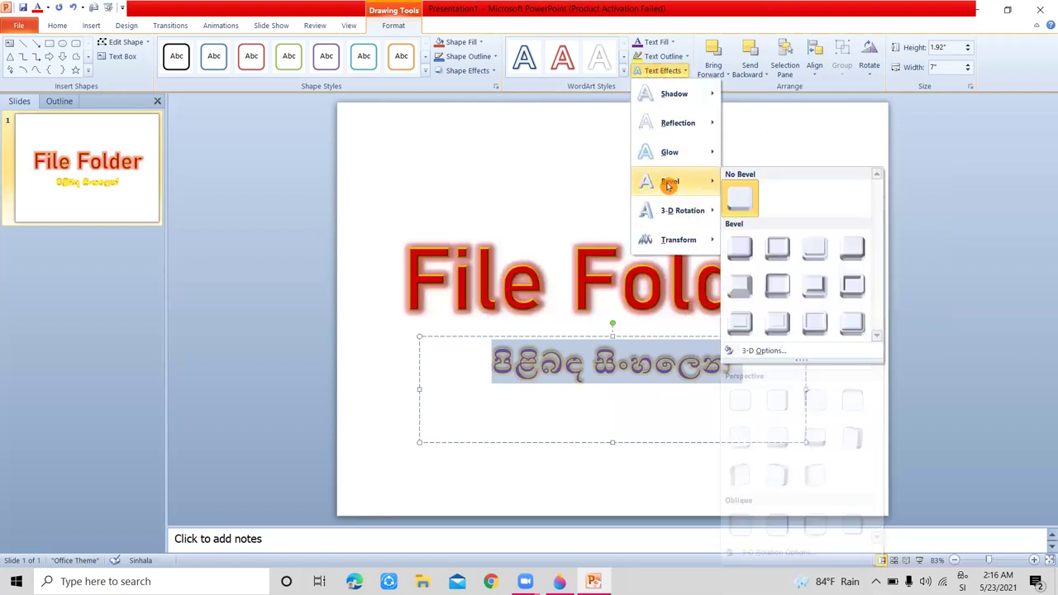
{"action": "left_click", "coordinate": [791, 317]}
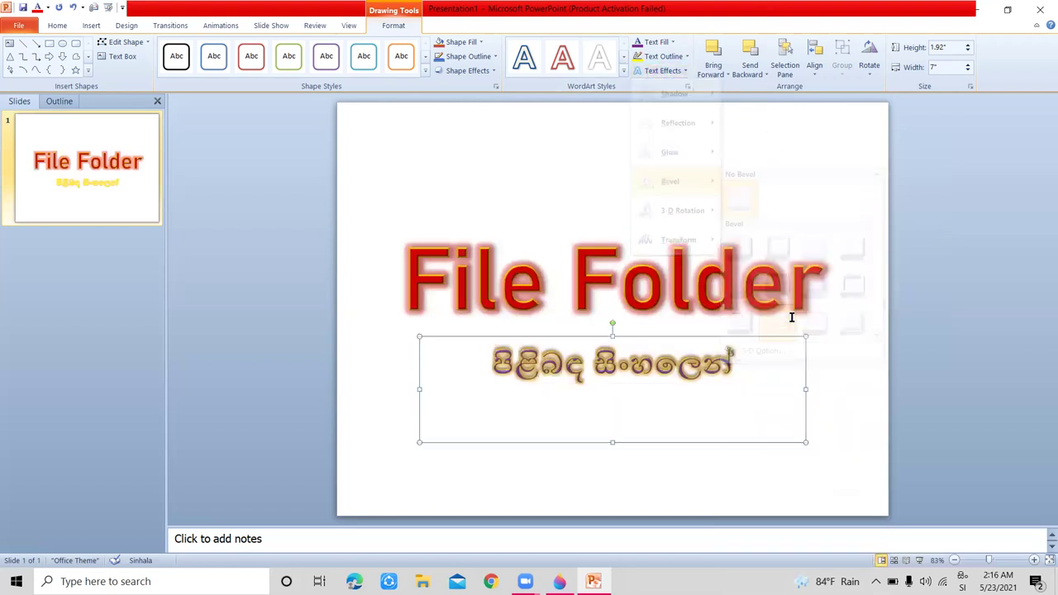
Nudge the Sinhala subtitle box slightly upward so it sits just beneath 'File Folder'.
{"action": "left_click", "coordinate": [655, 71]}
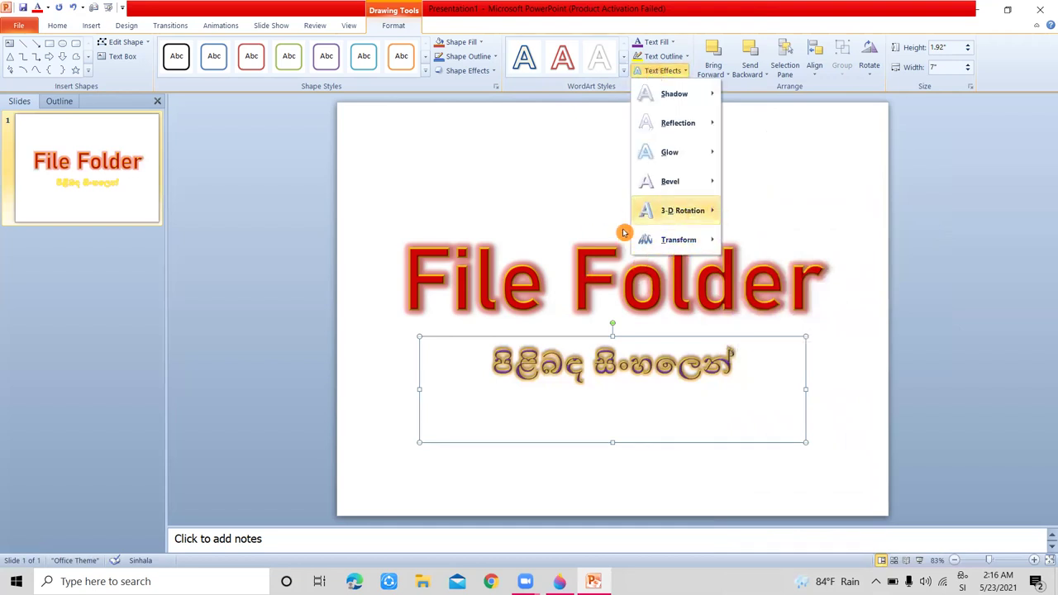
{"action": "left_click", "coordinate": [234, 391]}
{"action": "left_click", "coordinate": [223, 397]}
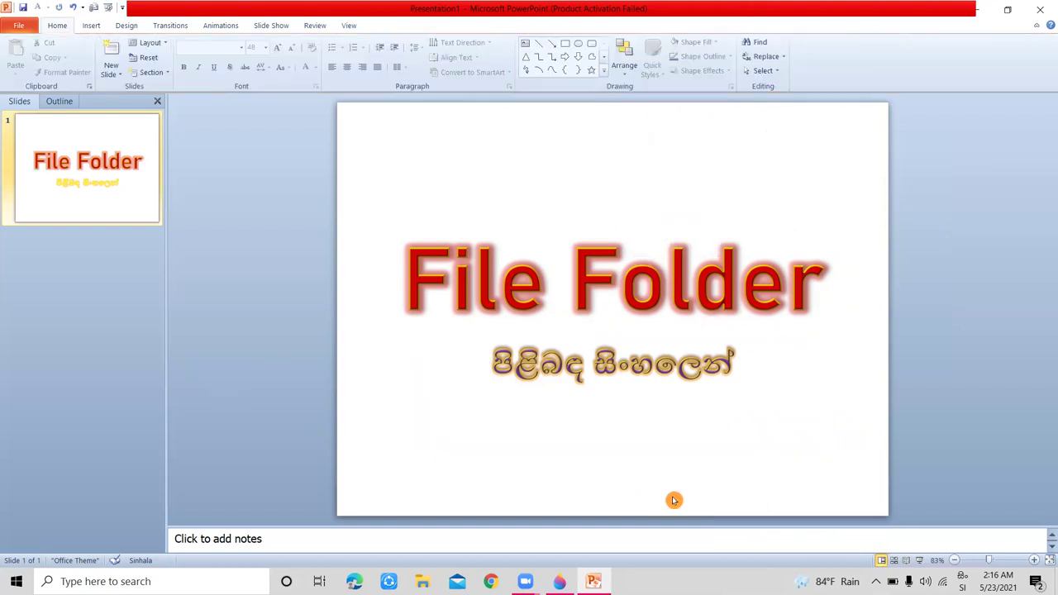
{"action": "left_click", "coordinate": [638, 366]}
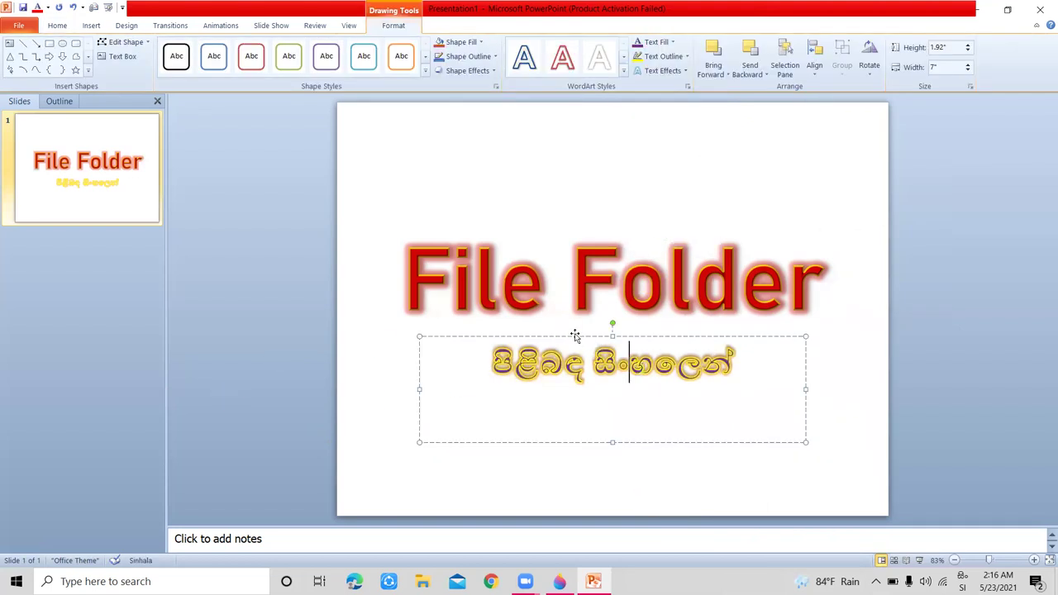
{"action": "left_click_drag", "start_coordinate": [575, 334], "coordinate": [567, 317]}
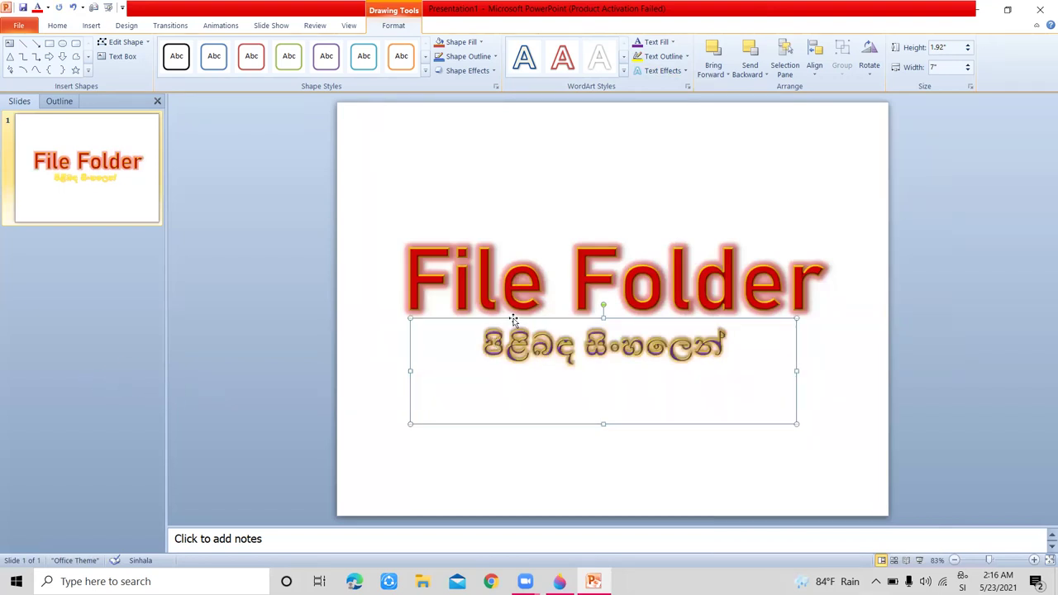
{"action": "left_click_drag", "start_coordinate": [513, 318], "coordinate": [522, 328]}
{"action": "left_click", "coordinate": [288, 324]}
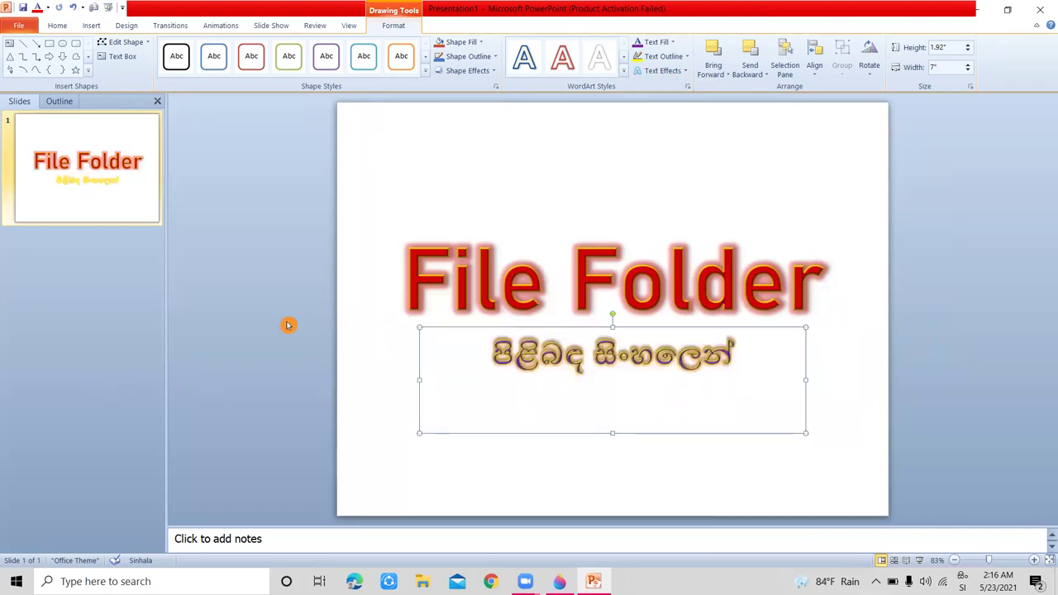
{"action": "left_click", "coordinate": [579, 350]}
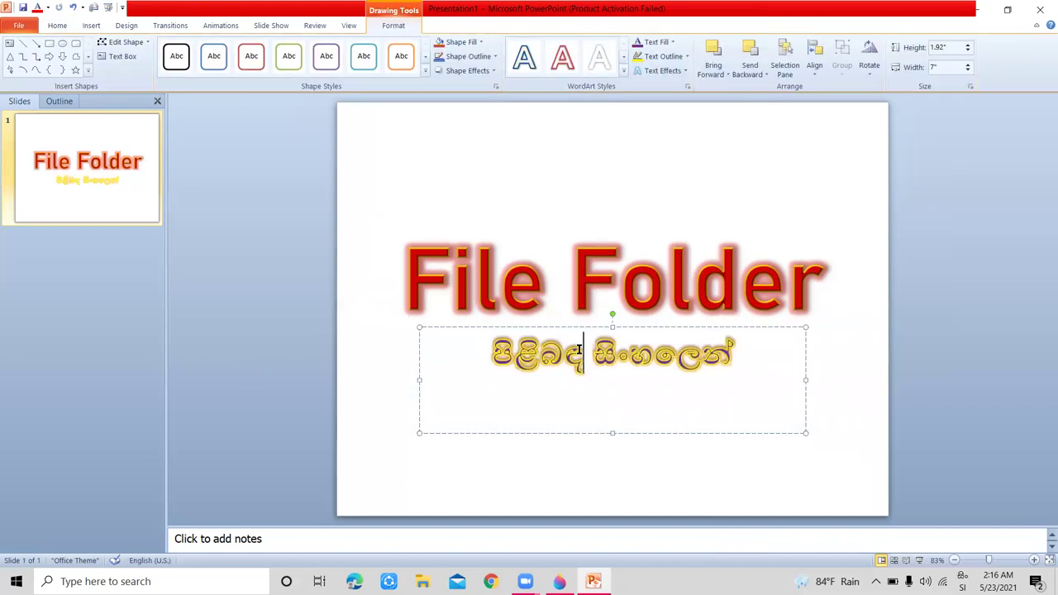
{"action": "left_click_drag", "start_coordinate": [575, 328], "coordinate": [579, 323]}
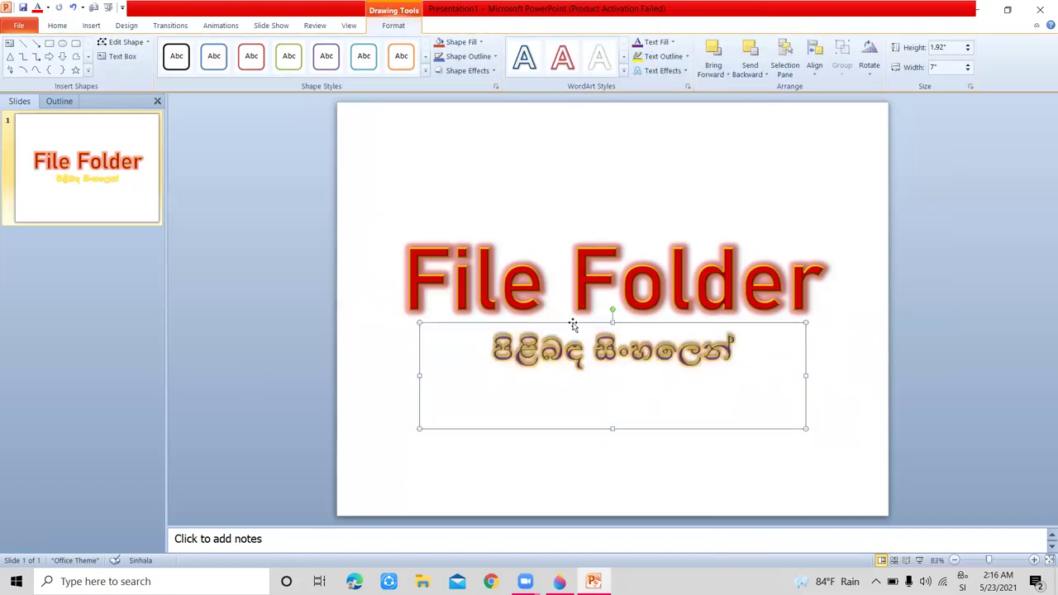
{"action": "left_click", "coordinate": [289, 376]}
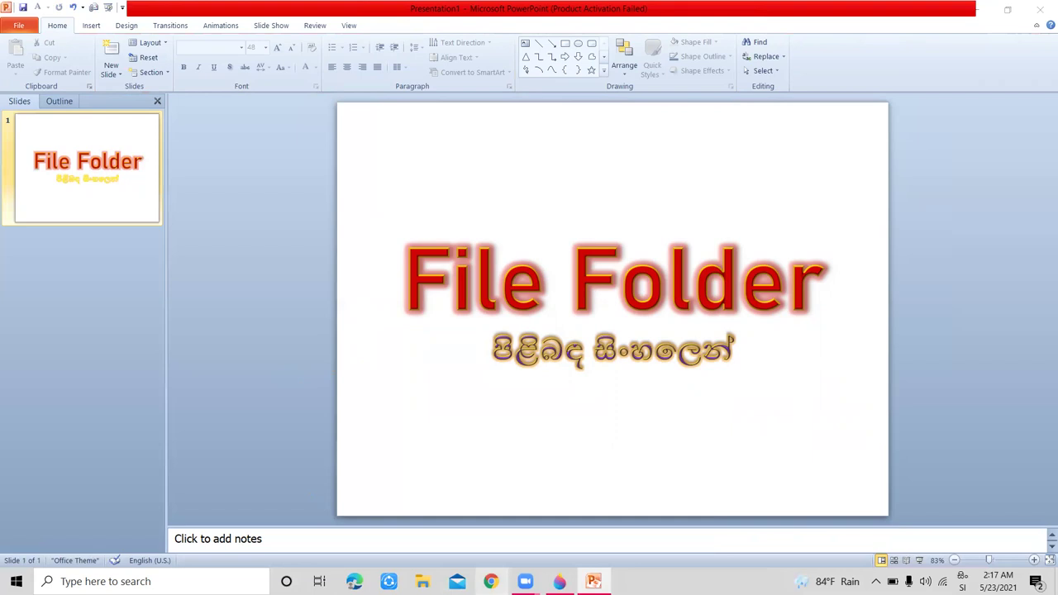
{"action": "left_click", "coordinate": [506, 515]}
{"action": "left_click", "coordinate": [491, 581]}
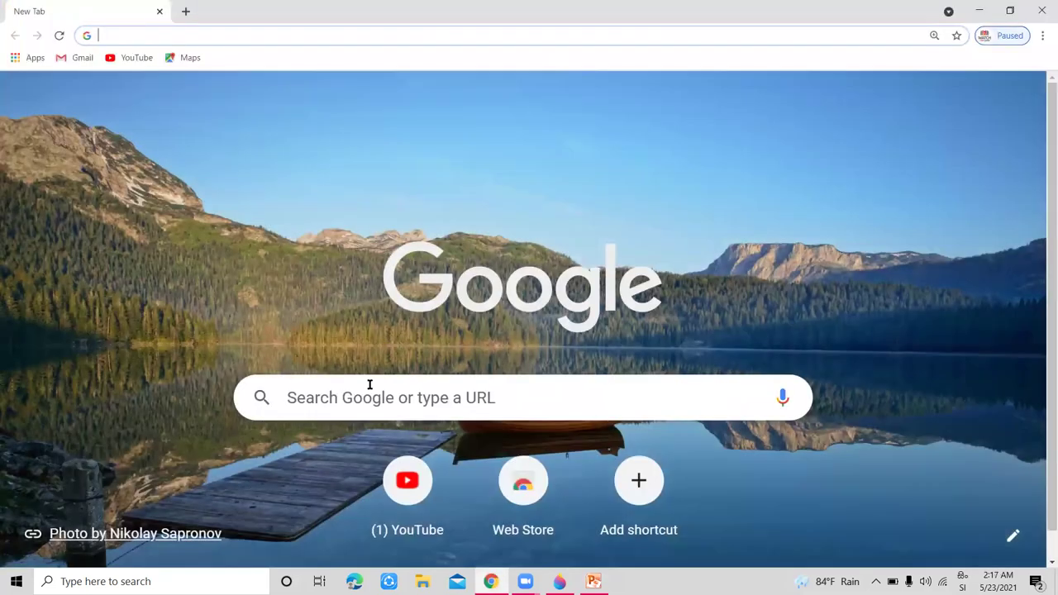
Switch typing to English and search Google Images for 'backgrounds for thumbnails'.
{"action": "left_click", "coordinate": [366, 397]}
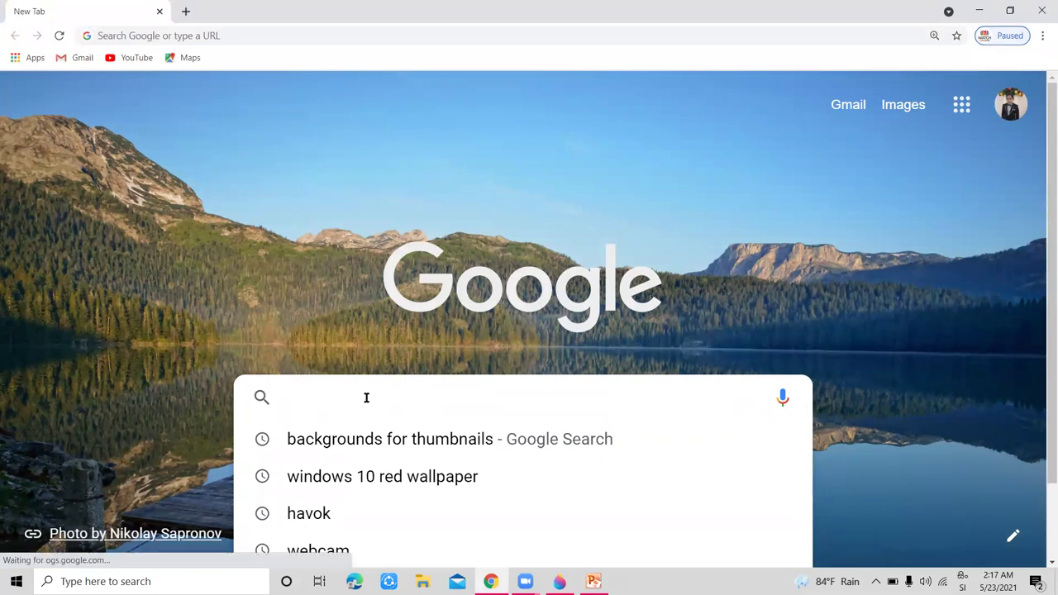
{"action": "type", "text": "දෙ"}
{"action": "key", "text": "BackSpace"}
{"action": "key", "text": "BackSpace"}
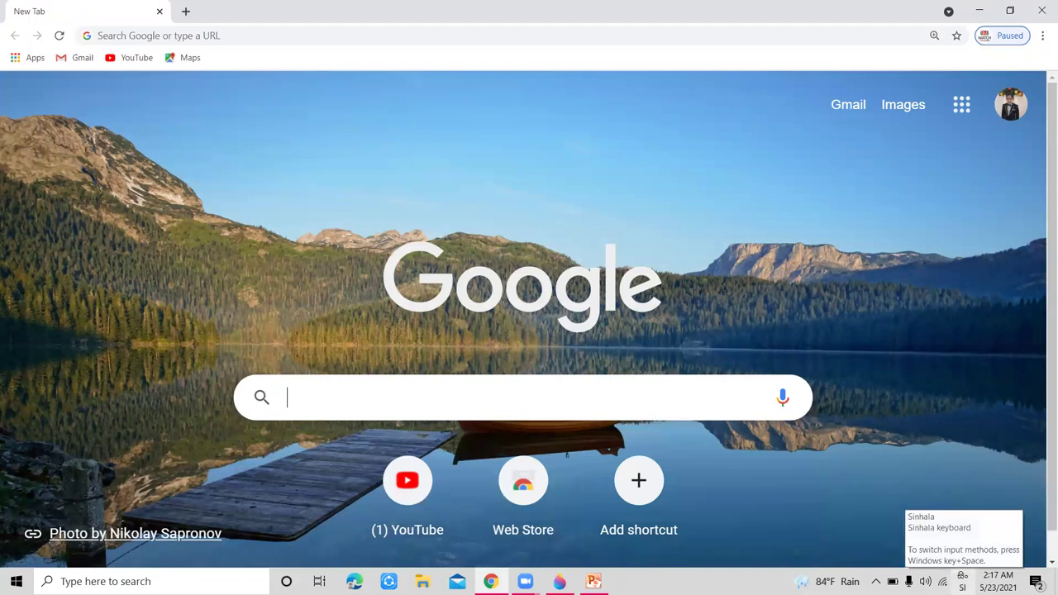
{"action": "left_click", "coordinate": [962, 581]}
{"action": "left_click", "coordinate": [927, 424]}
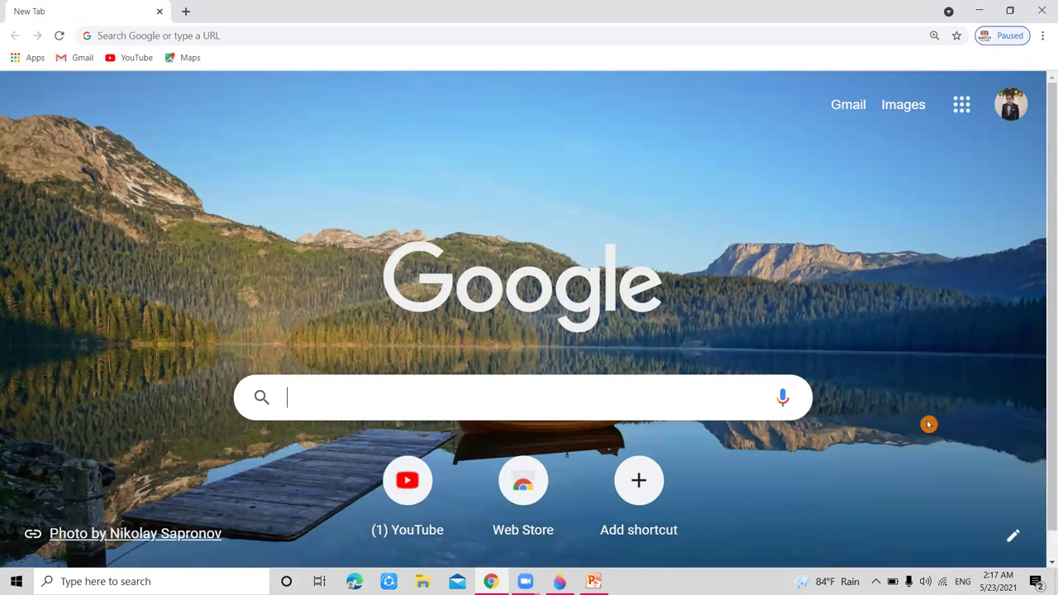
{"action": "type", "text": "backrounds "}
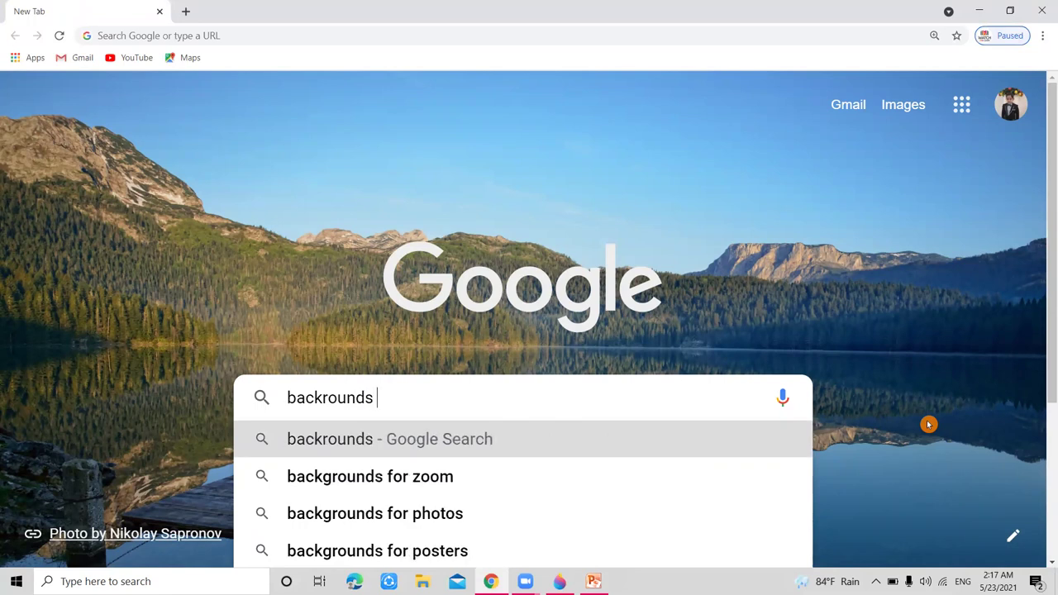
{"action": "type", "text": "for thu"}
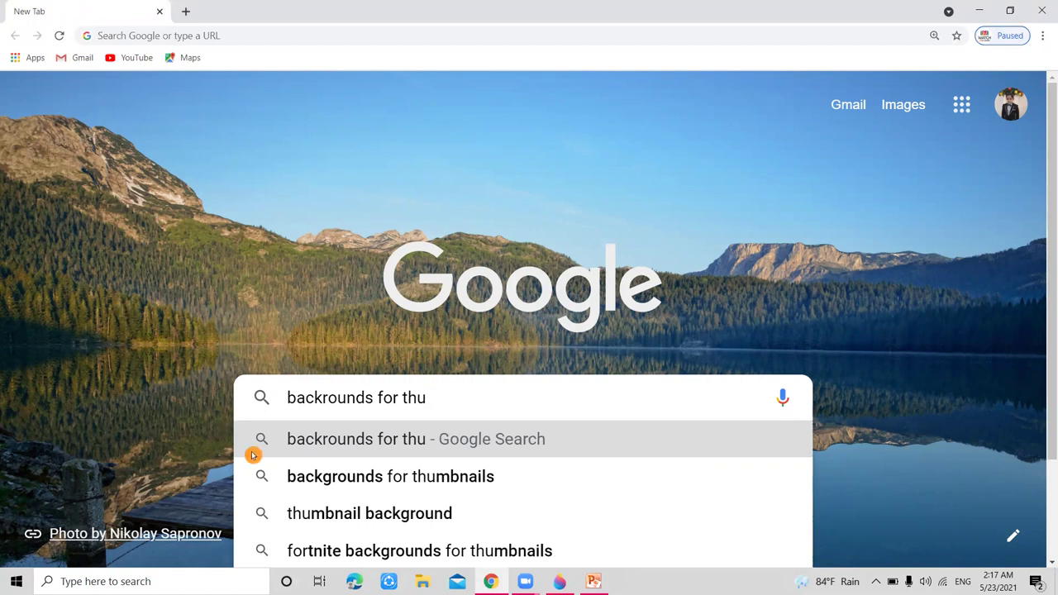
{"action": "left_click", "coordinate": [283, 477]}
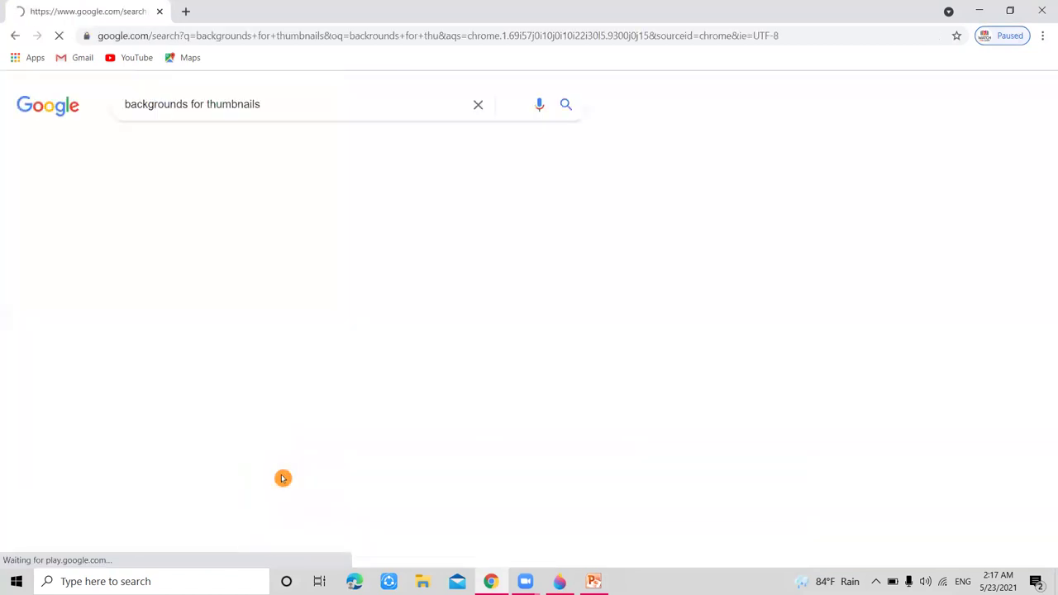
{"action": "left_click", "coordinate": [211, 148]}
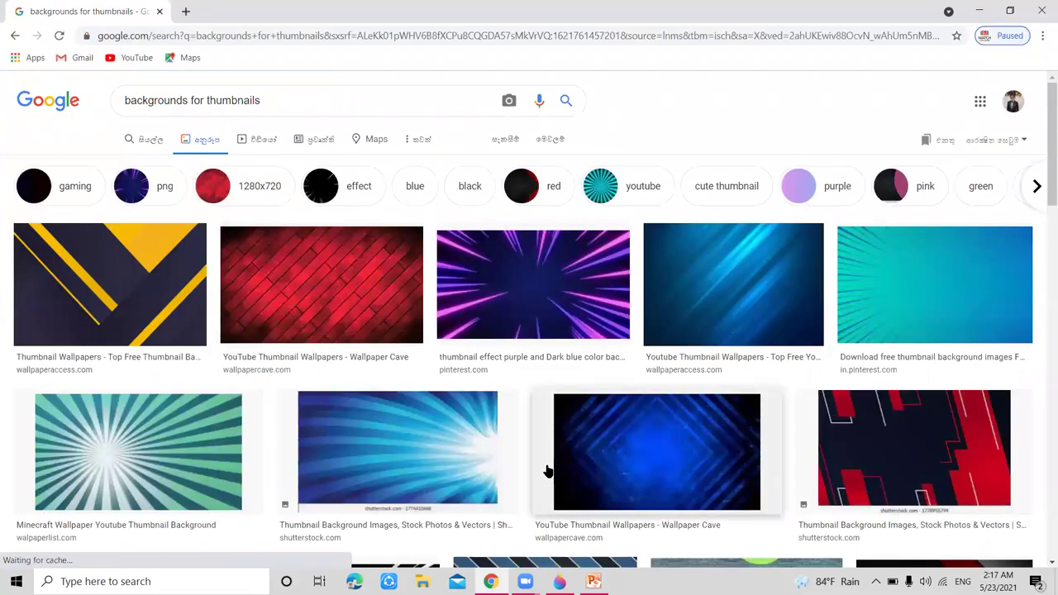
Scroll through the image results looking for a suitable thumbnail background.
{"action": "scroll", "coordinate": [547, 471], "scroll_direction": "down", "scroll_amount": 6}
{"action": "scroll", "coordinate": [548, 471], "scroll_direction": "down", "scroll_amount": 2}
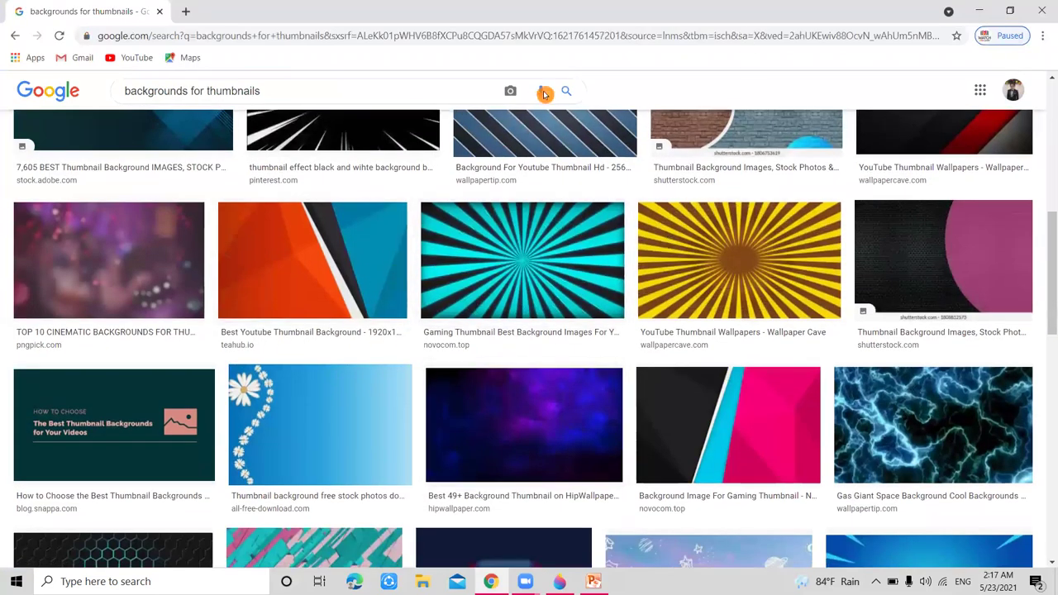
{"action": "scroll", "coordinate": [606, 396], "scroll_direction": "down", "scroll_amount": 3}
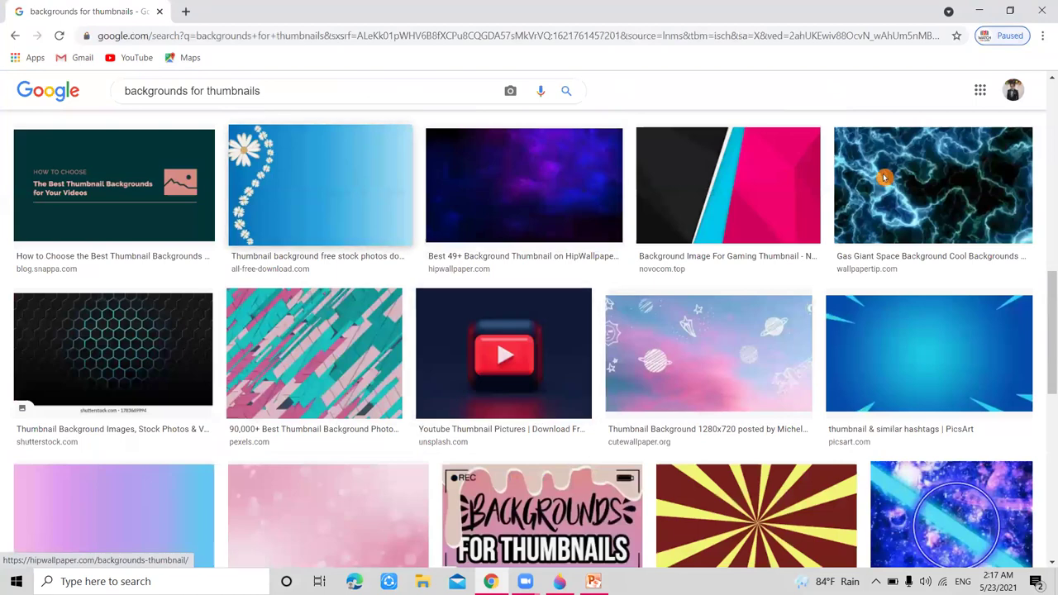
{"action": "scroll", "coordinate": [264, 480], "scroll_direction": "down", "scroll_amount": 3}
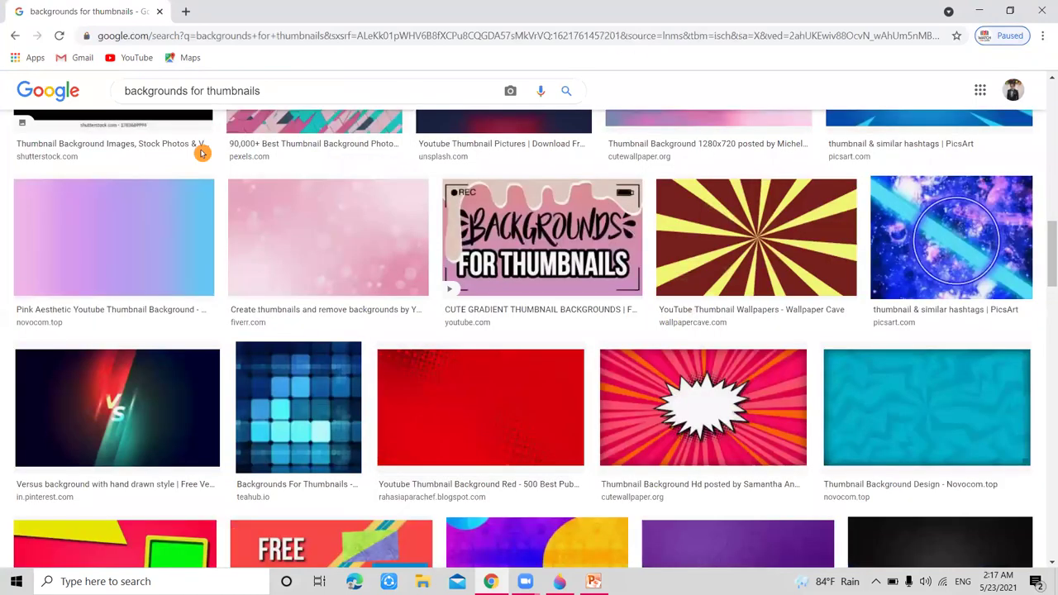
{"action": "scroll", "coordinate": [621, 482], "scroll_direction": "down", "scroll_amount": 2}
{"action": "scroll", "coordinate": [515, 377], "scroll_direction": "up", "scroll_amount": 2}
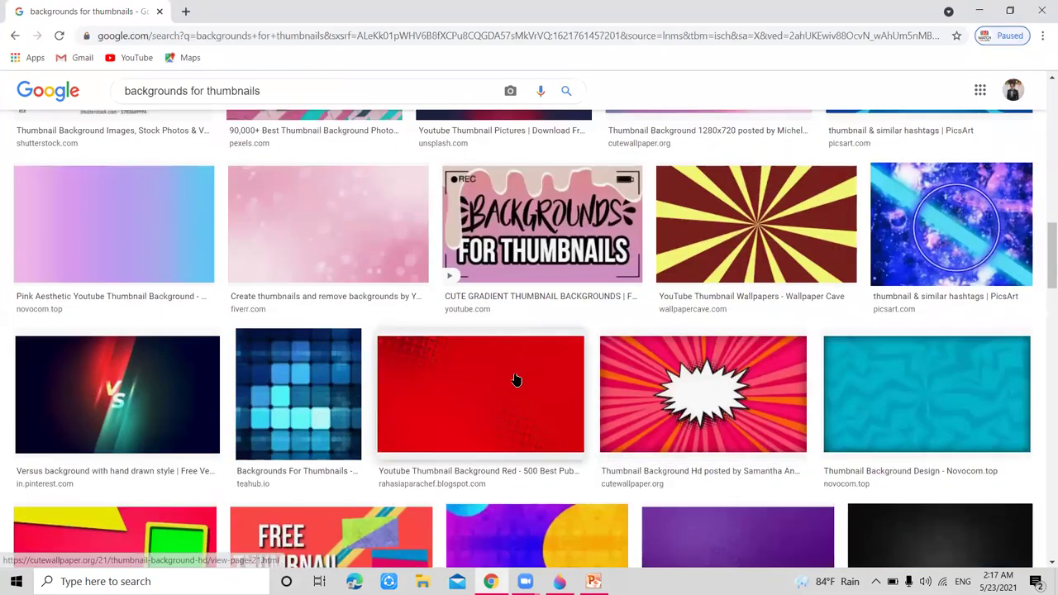
{"action": "scroll", "coordinate": [520, 378], "scroll_direction": "down", "scroll_amount": 2}
{"action": "scroll", "coordinate": [486, 417], "scroll_direction": "down", "scroll_amount": 2}
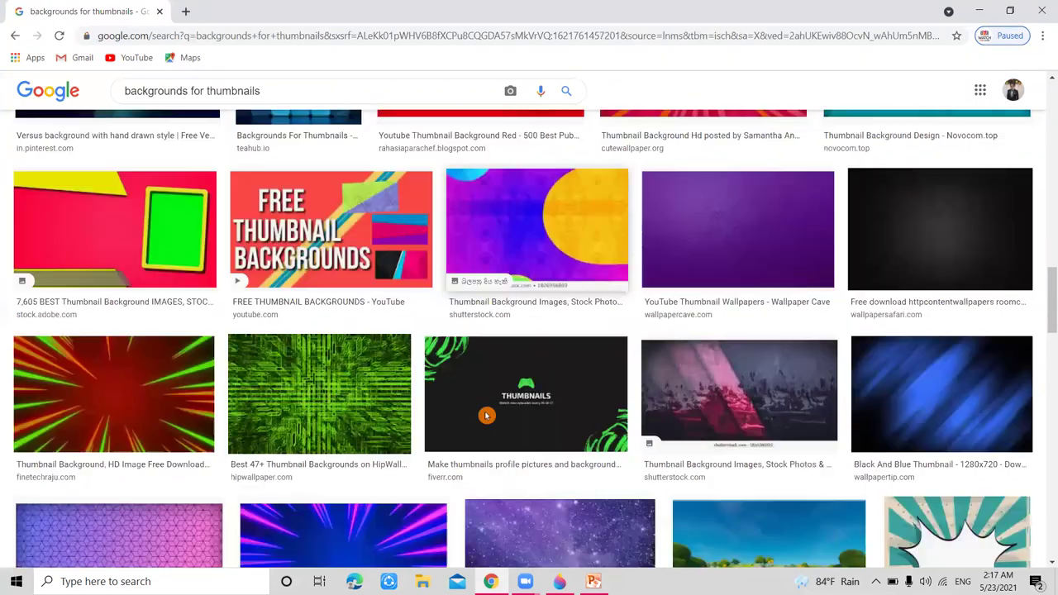
{"action": "scroll", "coordinate": [486, 417], "scroll_direction": "down", "scroll_amount": 1}
{"action": "scroll", "coordinate": [438, 372], "scroll_direction": "down", "scroll_amount": 10}
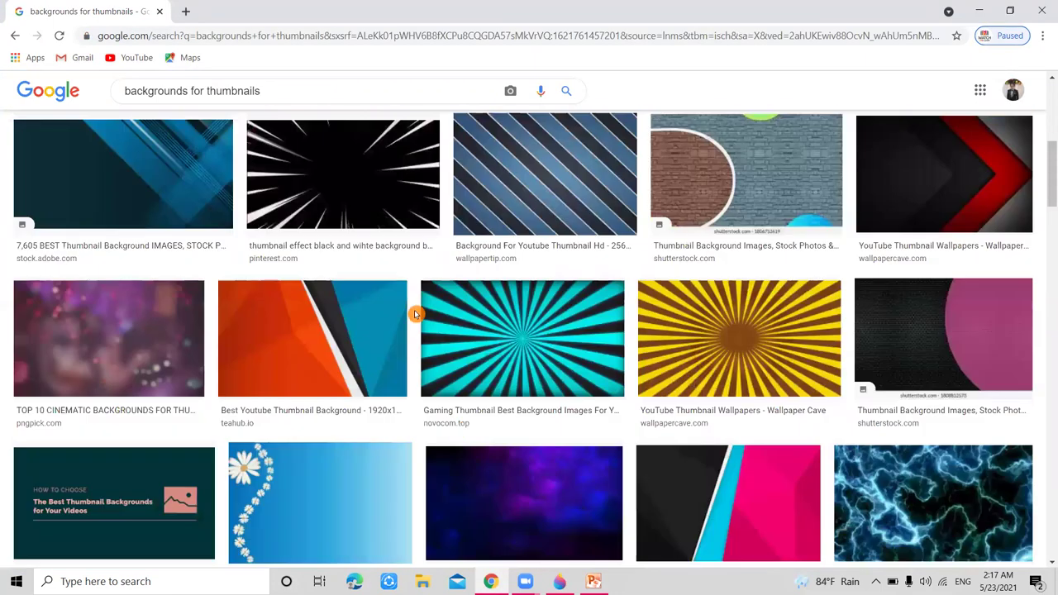
{"action": "scroll", "coordinate": [348, 262], "scroll_direction": "up", "scroll_amount": 3}
{"action": "scroll", "coordinate": [255, 127], "scroll_direction": "up", "scroll_amount": 4}
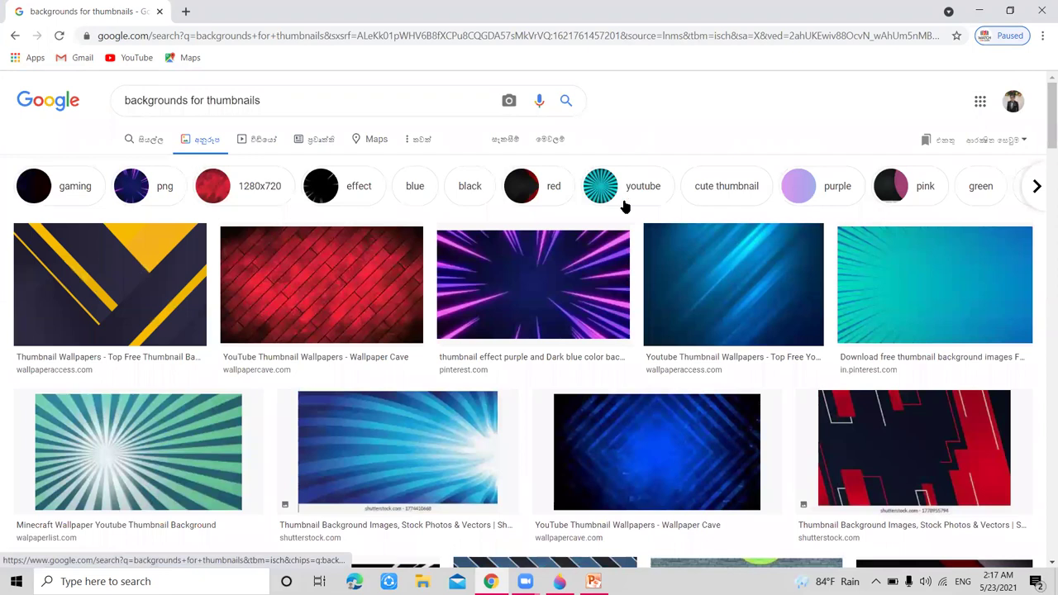
{"action": "scroll", "coordinate": [785, 193], "scroll_direction": "right", "scroll_amount": 3}
{"action": "scroll", "coordinate": [785, 192], "scroll_direction": "right", "scroll_amount": 2}
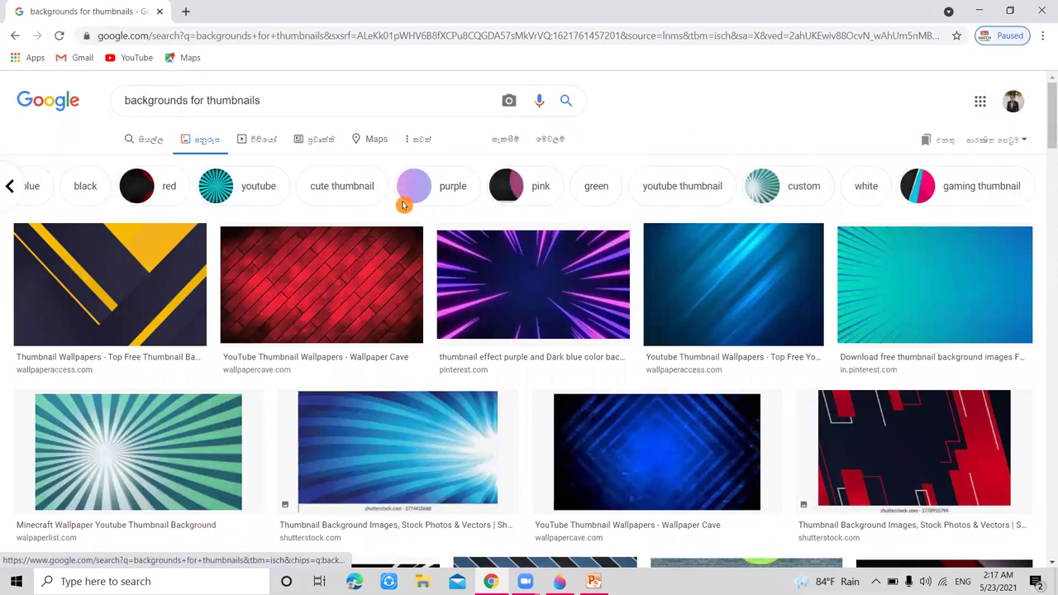
{"action": "scroll", "coordinate": [248, 190], "scroll_direction": "left", "scroll_amount": 5}
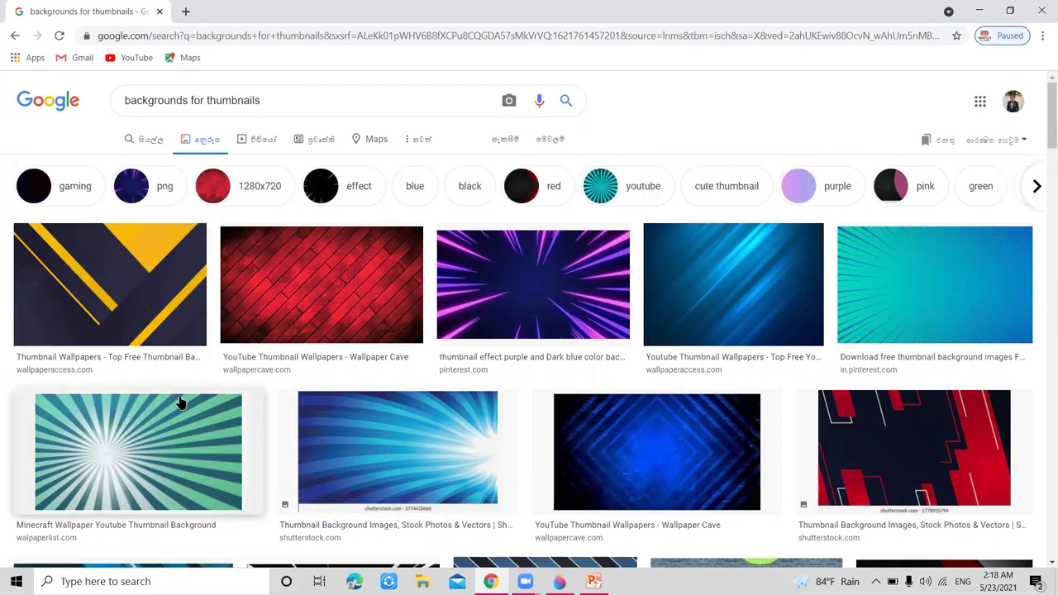
{"action": "scroll", "coordinate": [177, 402], "scroll_direction": "down", "scroll_amount": 1}
{"action": "scroll", "coordinate": [182, 401], "scroll_direction": "down", "scroll_amount": 3}
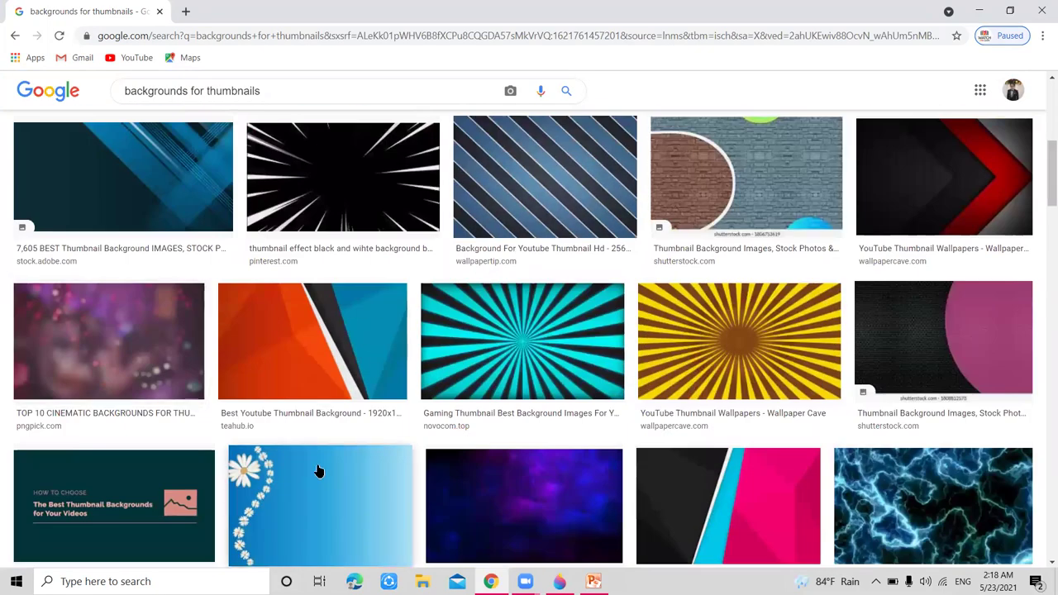
{"action": "scroll", "coordinate": [298, 429], "scroll_direction": "down", "scroll_amount": 3}
{"action": "scroll", "coordinate": [295, 424], "scroll_direction": "down", "scroll_amount": 3}
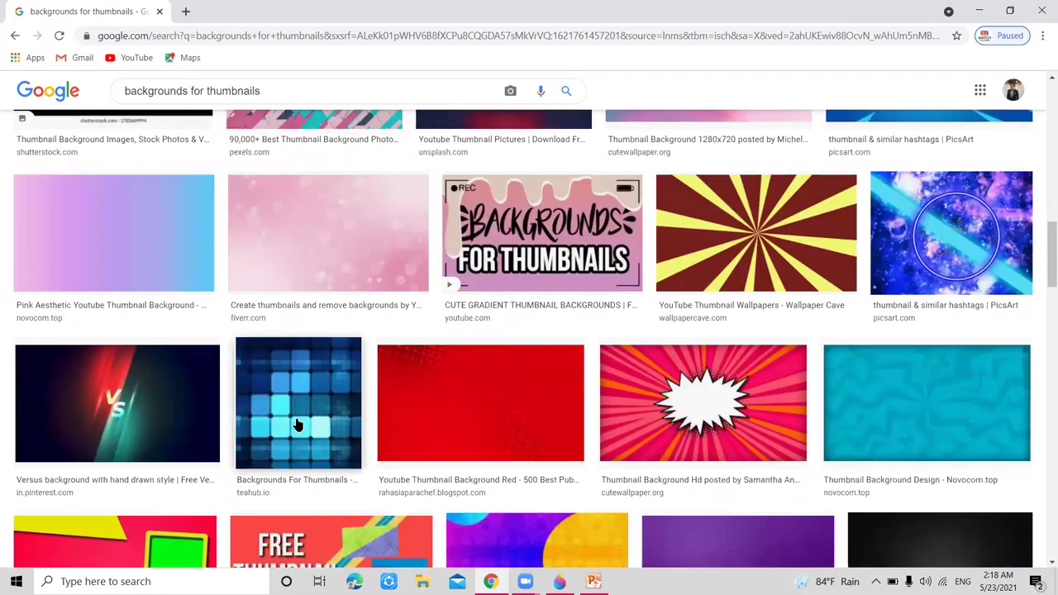
Copy the 728 × 455 blue-purple blur gradient wallpaper image and return to PowerPoint.
{"action": "left_click", "coordinate": [137, 259]}
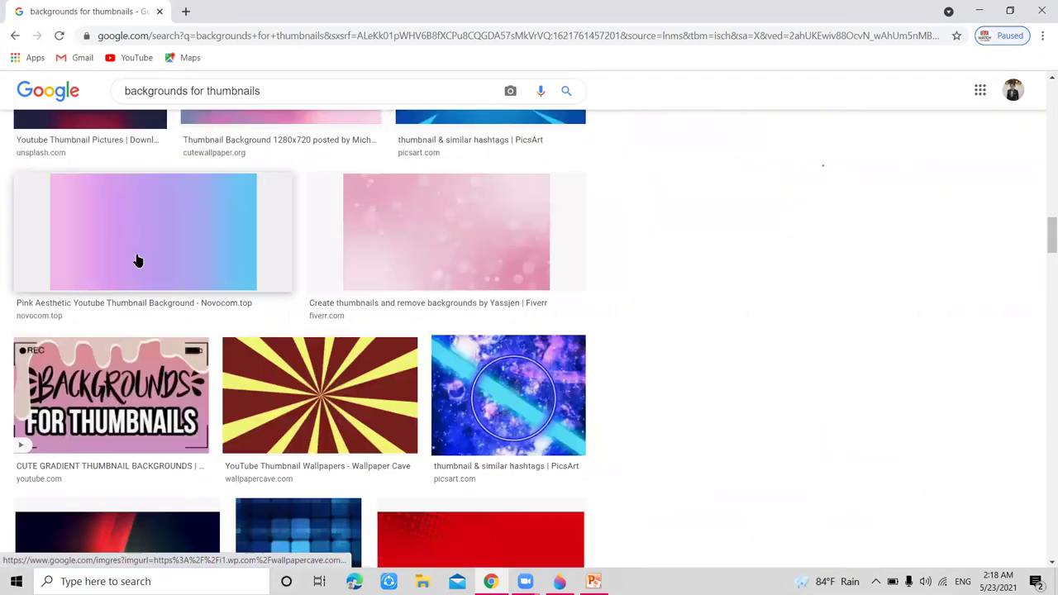
{"action": "scroll", "coordinate": [754, 413], "scroll_direction": "down", "scroll_amount": 3}
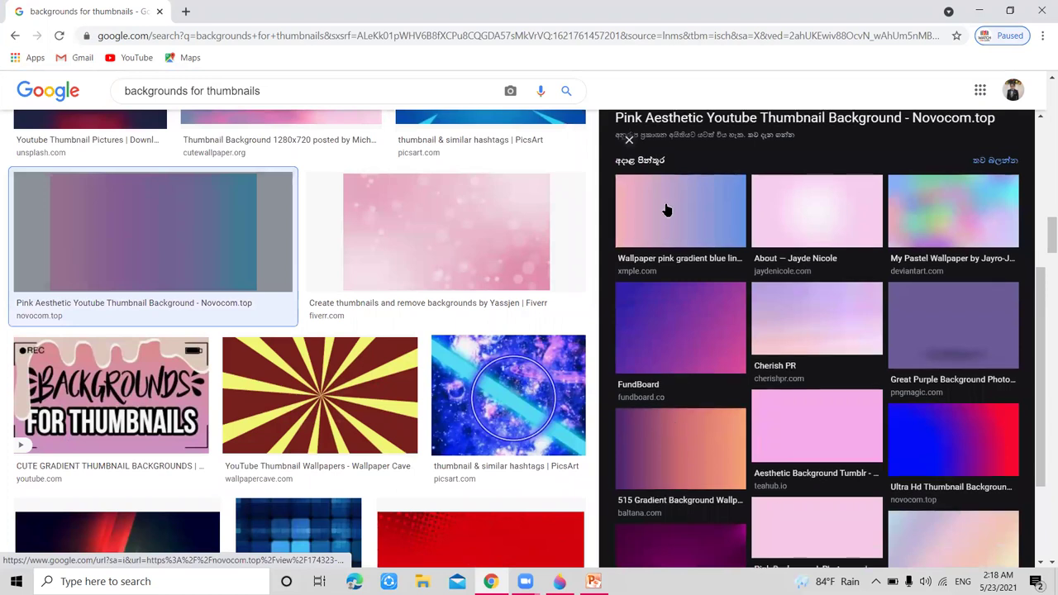
{"action": "scroll", "coordinate": [643, 218], "scroll_direction": "up", "scroll_amount": 2}
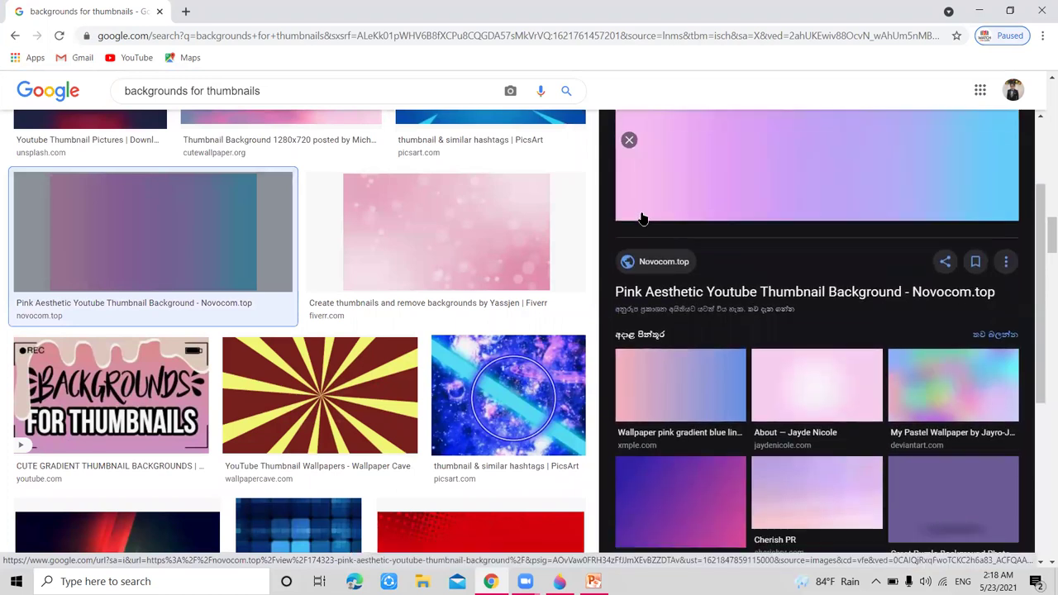
{"action": "left_click", "coordinate": [654, 434]}
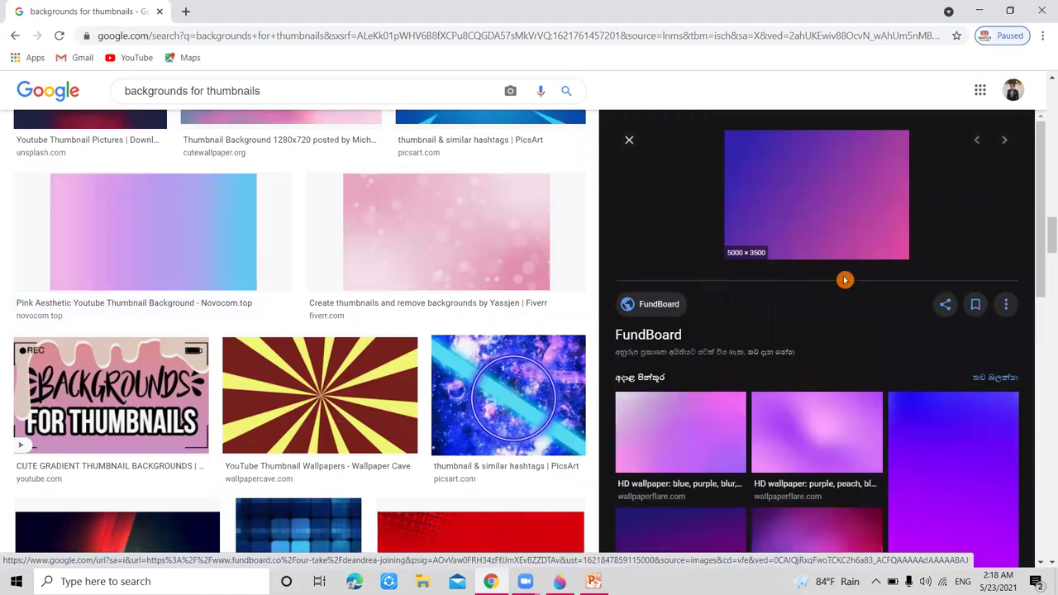
{"action": "left_click", "coordinate": [691, 448]}
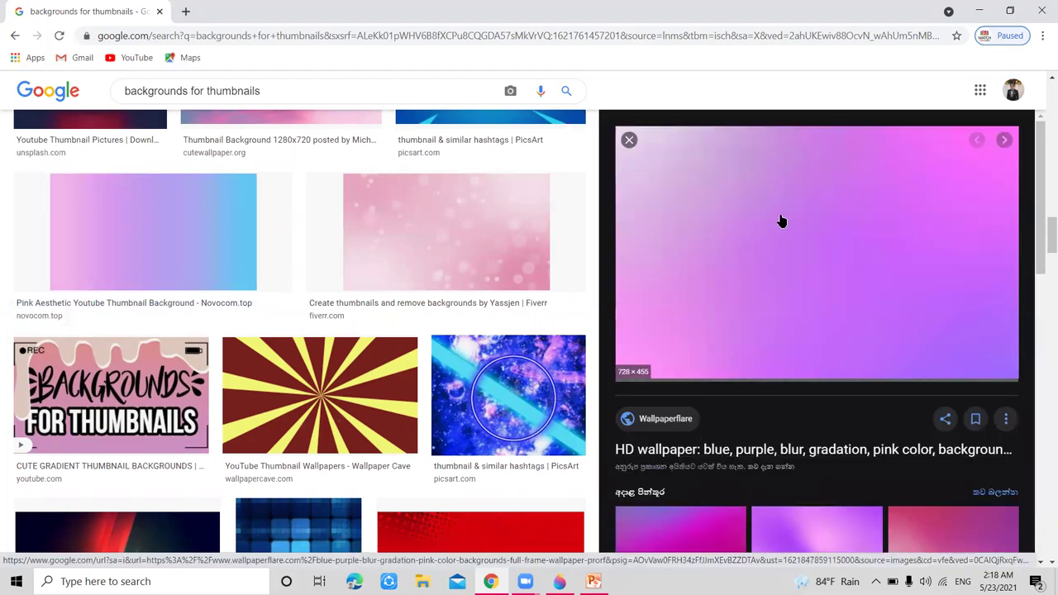
{"action": "right_click", "coordinate": [781, 218]}
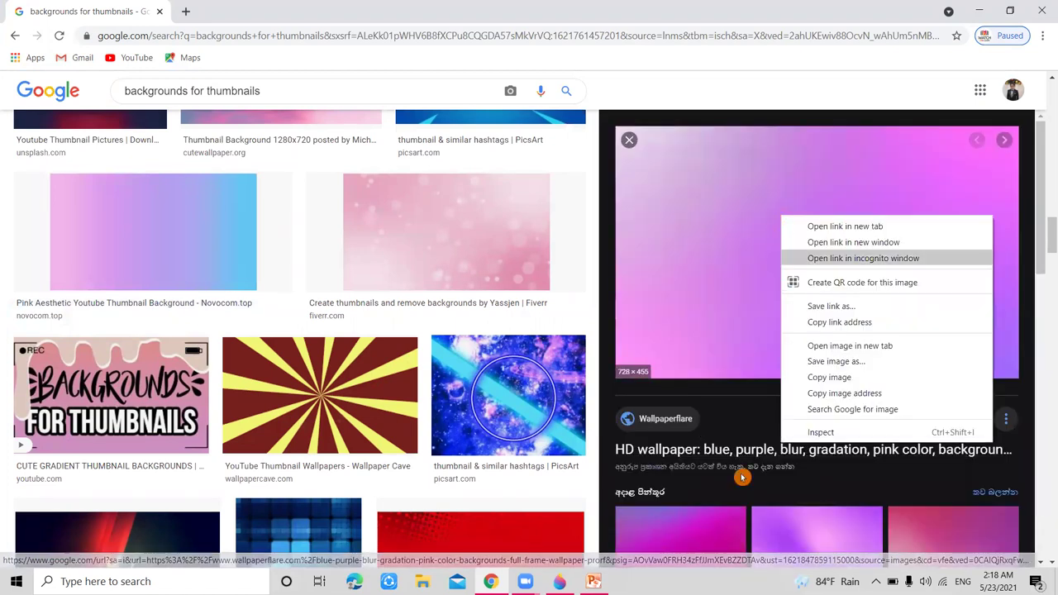
{"action": "left_click", "coordinate": [810, 379]}
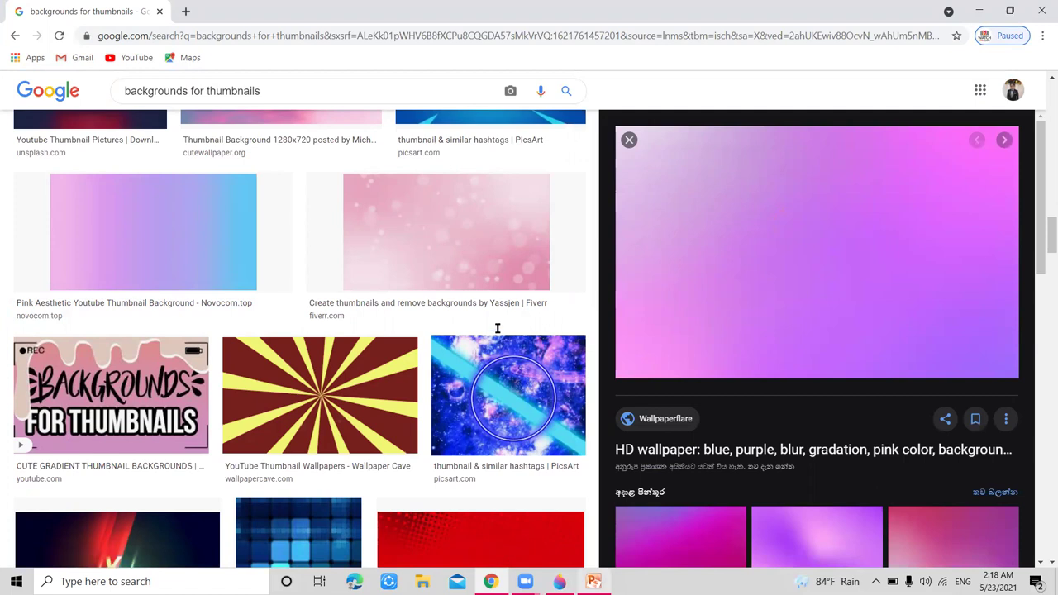
{"action": "key", "text": "alt+Tab"}
Paste the copied gradient wallpaper onto the slide as a picture.
{"action": "key", "text": "super"}
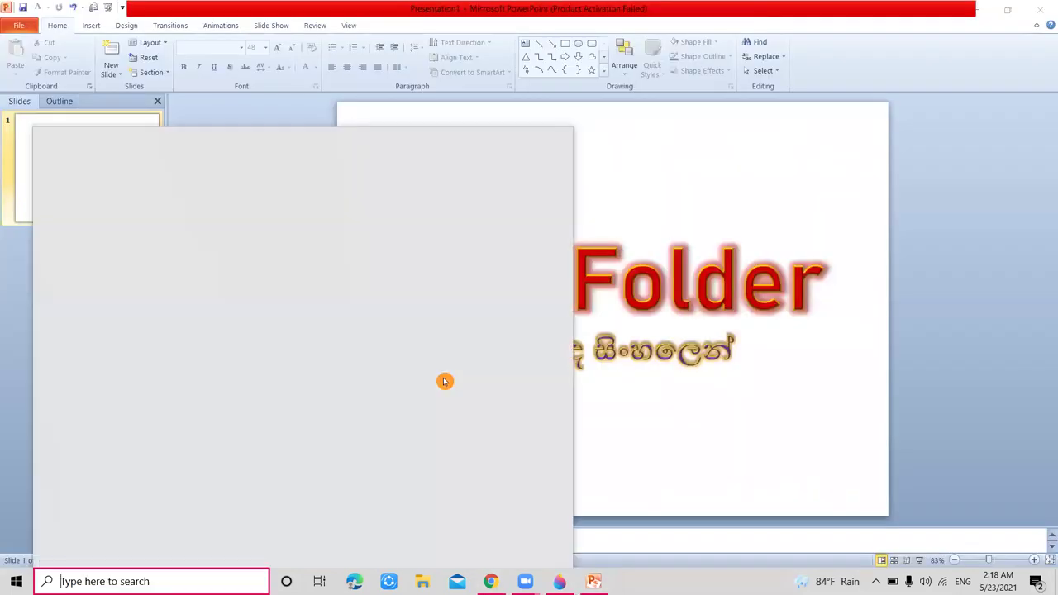
{"action": "left_click", "coordinate": [628, 433]}
{"action": "left_click", "coordinate": [629, 432]}
{"action": "right_click", "coordinate": [628, 432]}
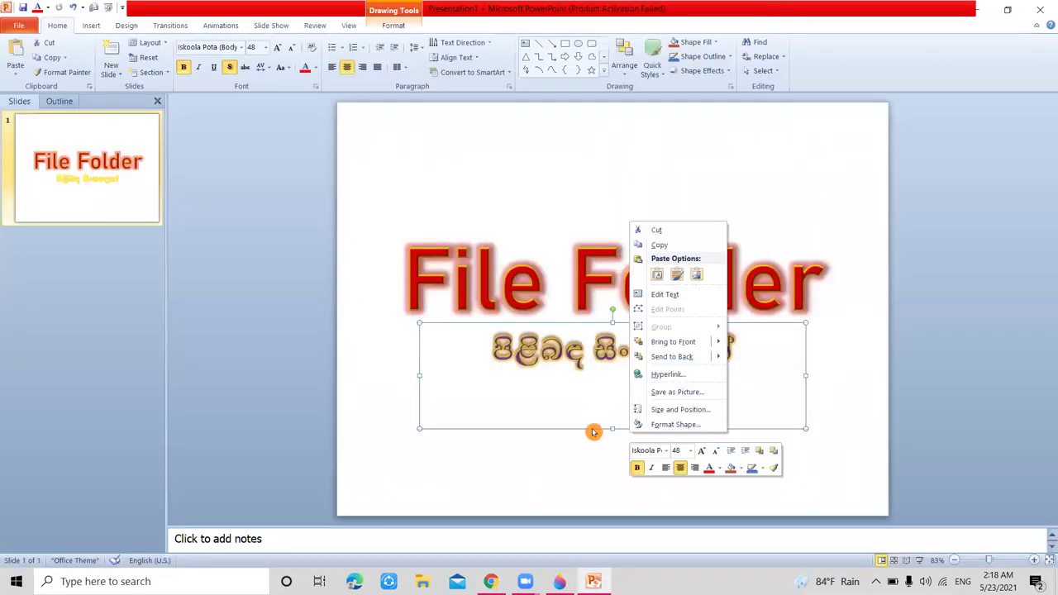
{"action": "left_click", "coordinate": [696, 280]}
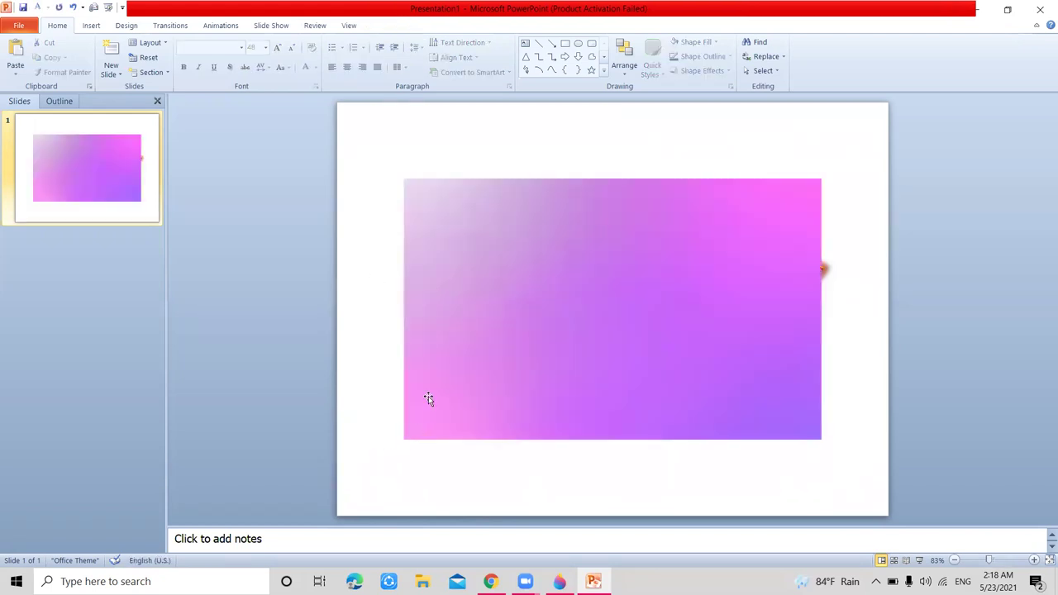
Stretch the gradient picture out to the slide's corners, right edge and top edge.
{"action": "left_click", "coordinate": [428, 399]}
{"action": "left_click_drag", "start_coordinate": [392, 453], "coordinate": [348, 486]}
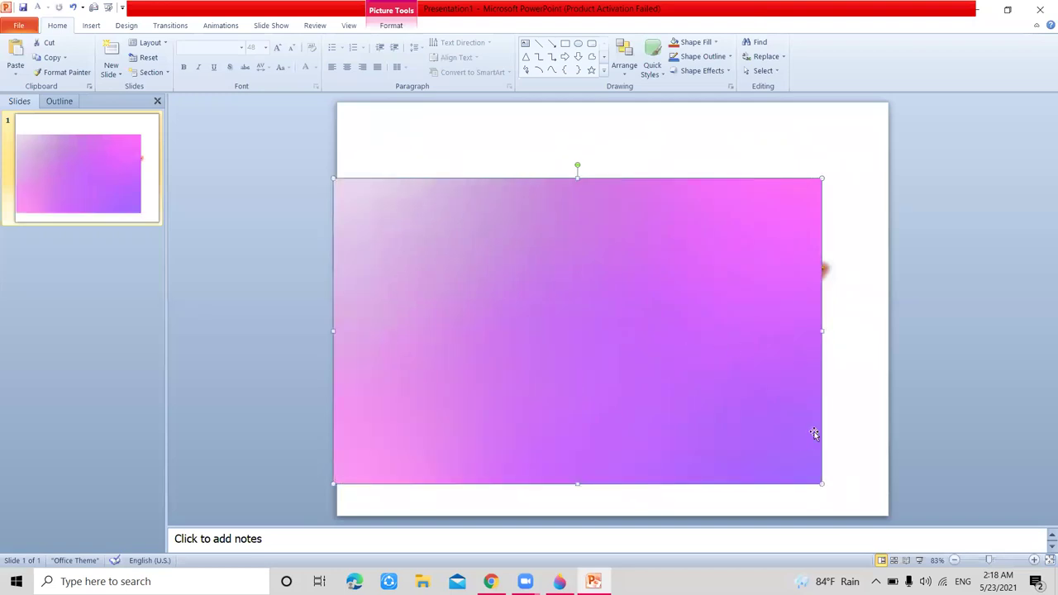
{"action": "left_click_drag", "start_coordinate": [824, 482], "coordinate": [869, 516]}
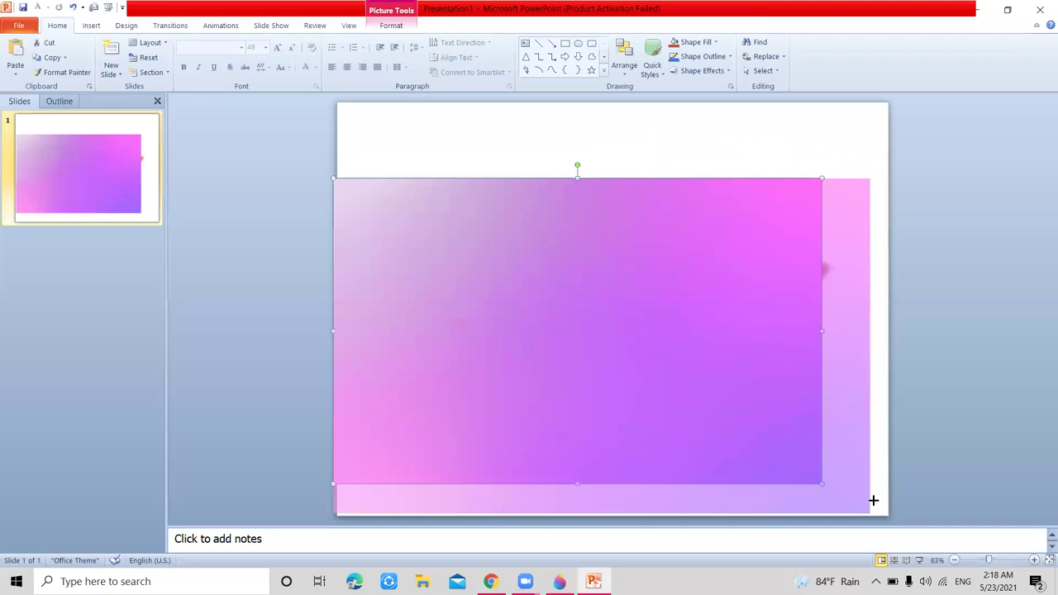
{"action": "left_click_drag", "start_coordinate": [878, 347], "coordinate": [882, 347]}
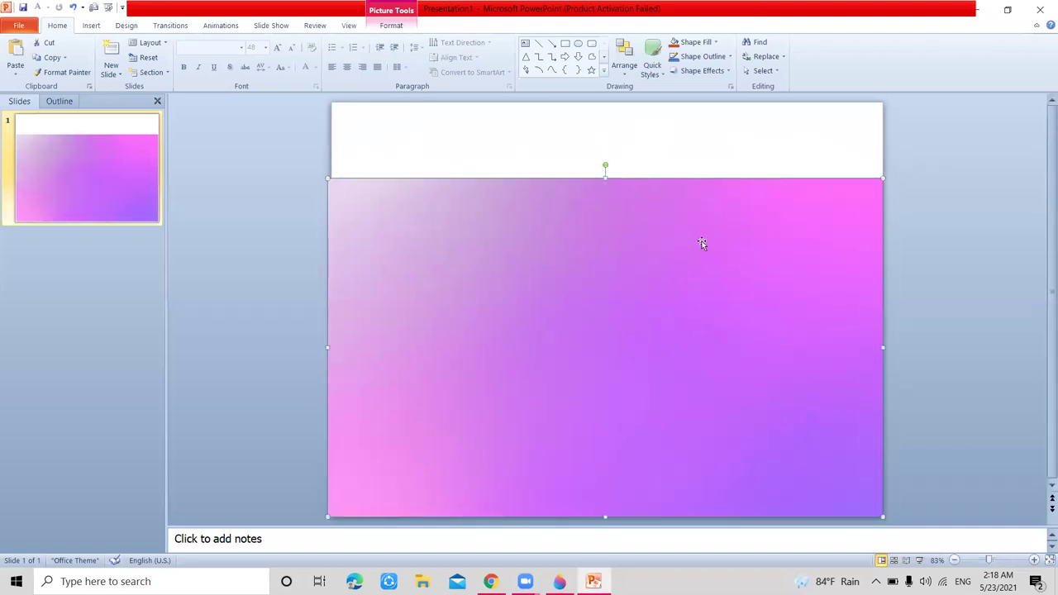
{"action": "left_click_drag", "start_coordinate": [604, 177], "coordinate": [591, 102]}
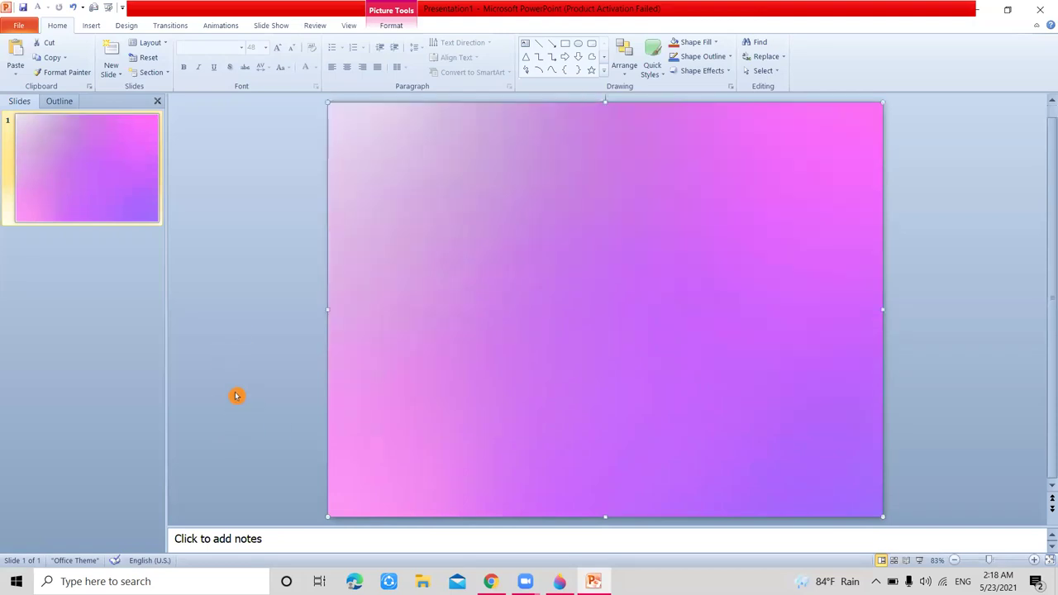
Send the gradient wallpaper picture to the back, behind the title and subtitle.
{"action": "left_click", "coordinate": [237, 395]}
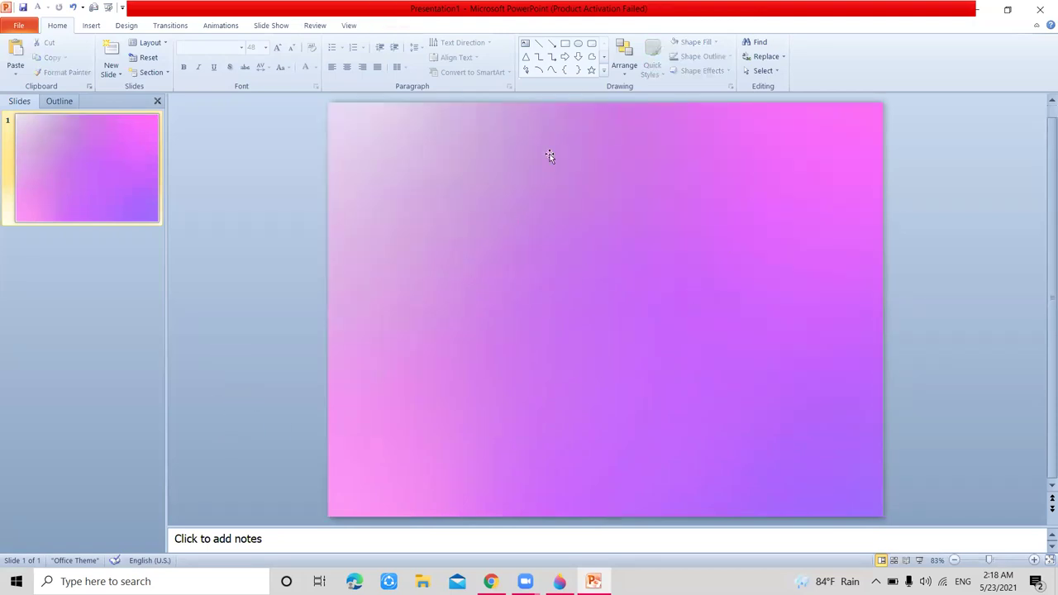
{"action": "right_click", "coordinate": [519, 267]}
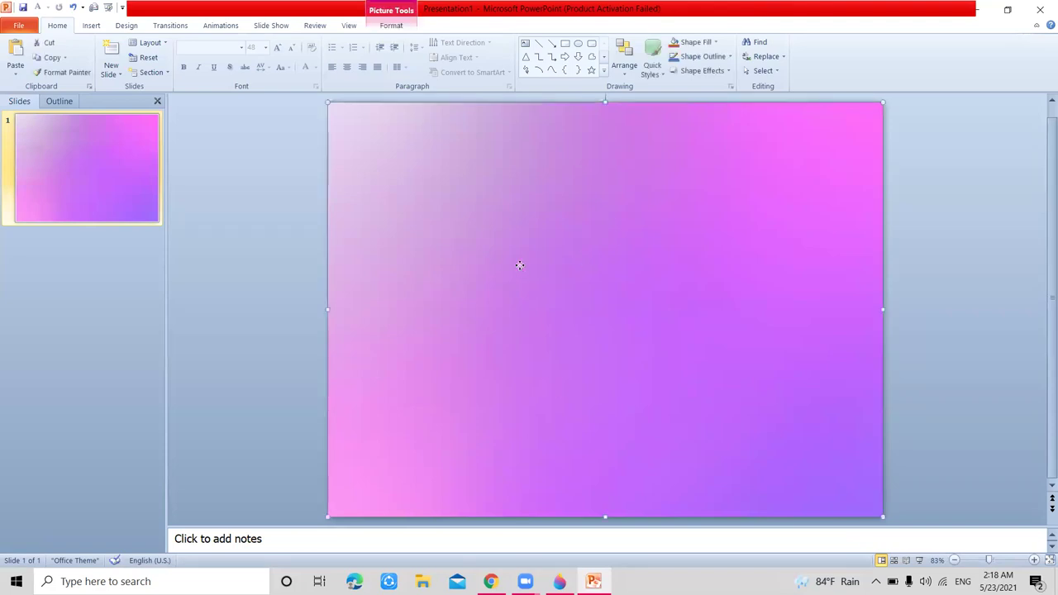
{"action": "mouse_move", "coordinate": [539, 386]}
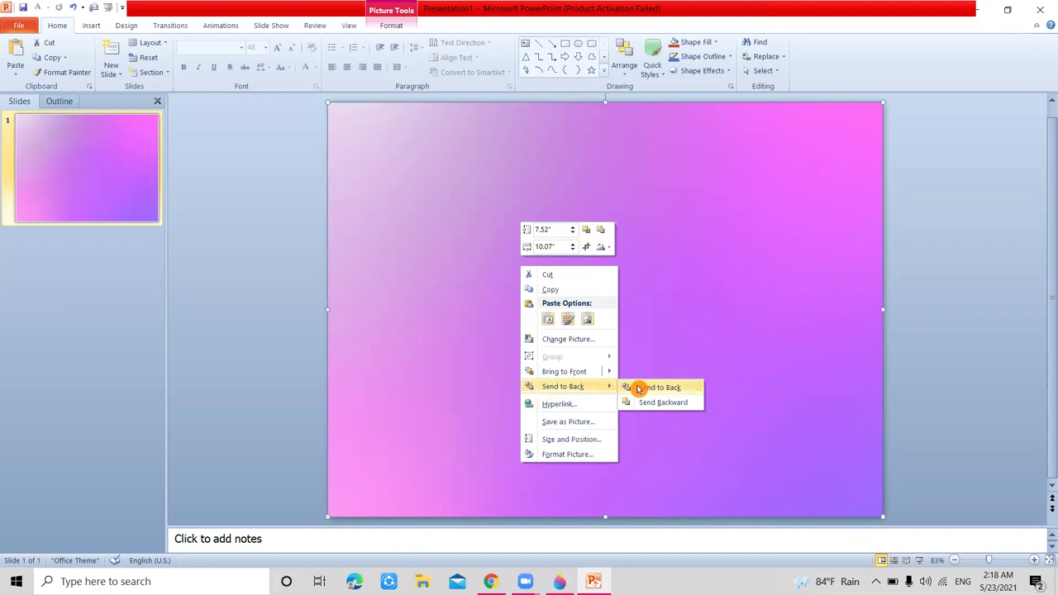
{"action": "left_click", "coordinate": [639, 388]}
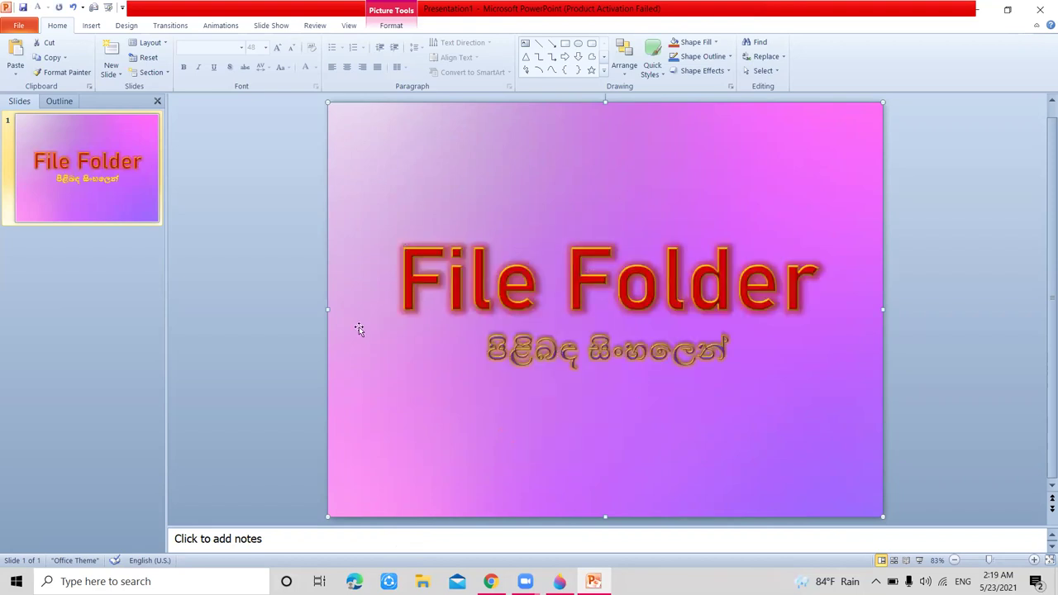
{"action": "left_click", "coordinate": [262, 423]}
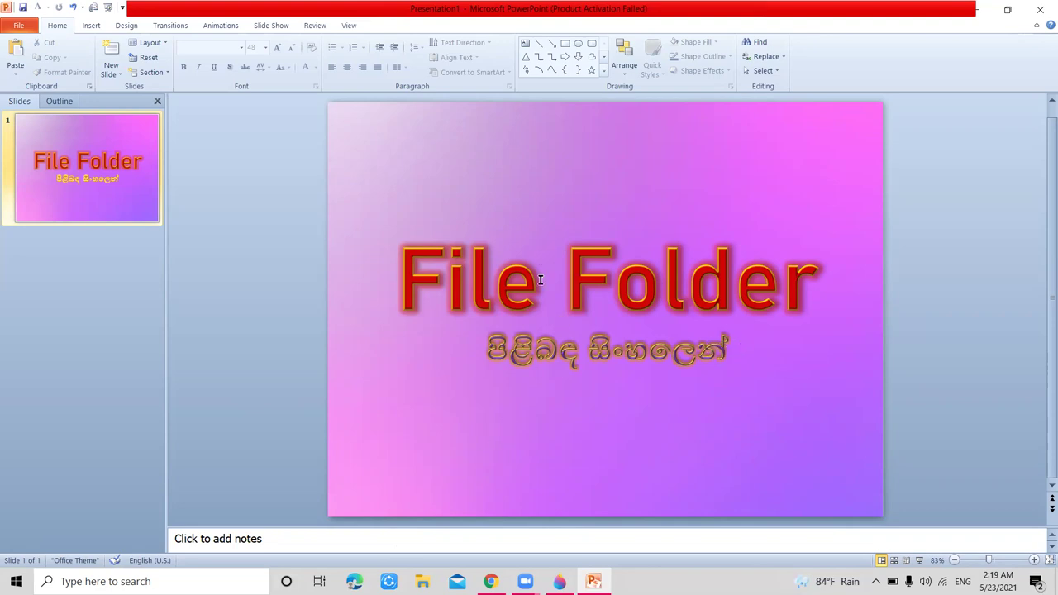
Turn off the Sinhala subtitle's shadow, remove its outline and fill it yellow.
{"action": "left_click_drag", "start_coordinate": [733, 353], "coordinate": [437, 366]}
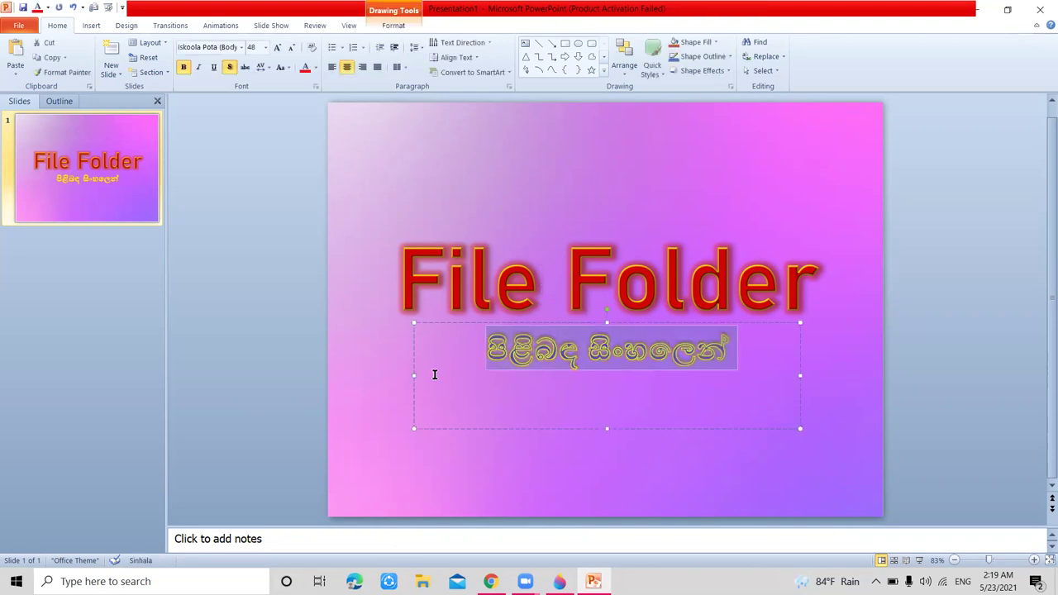
{"action": "left_click", "coordinate": [231, 67]}
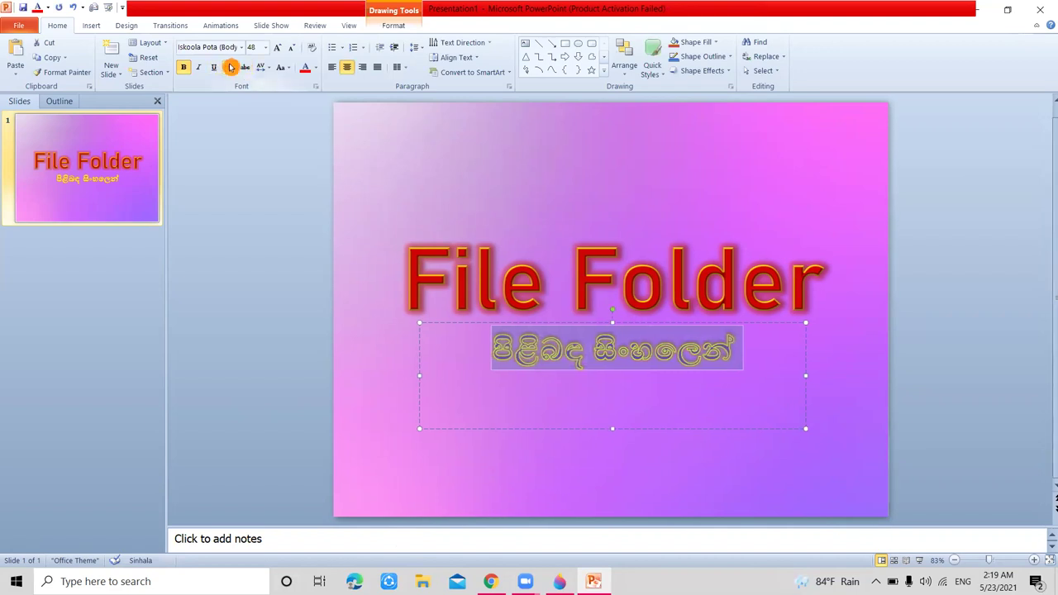
{"action": "left_click", "coordinate": [394, 26]}
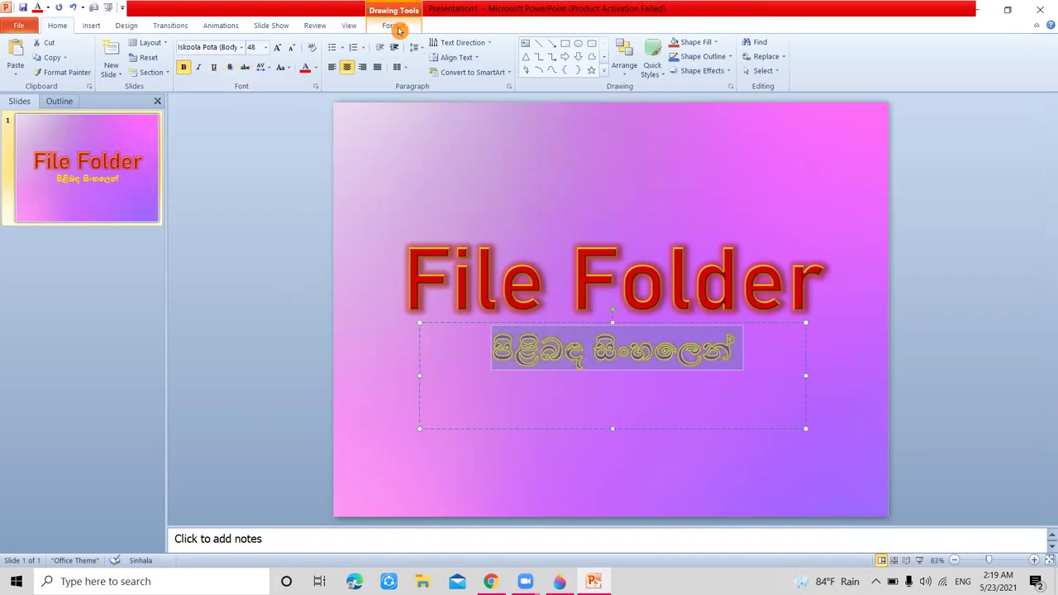
{"action": "left_click", "coordinate": [666, 55]}
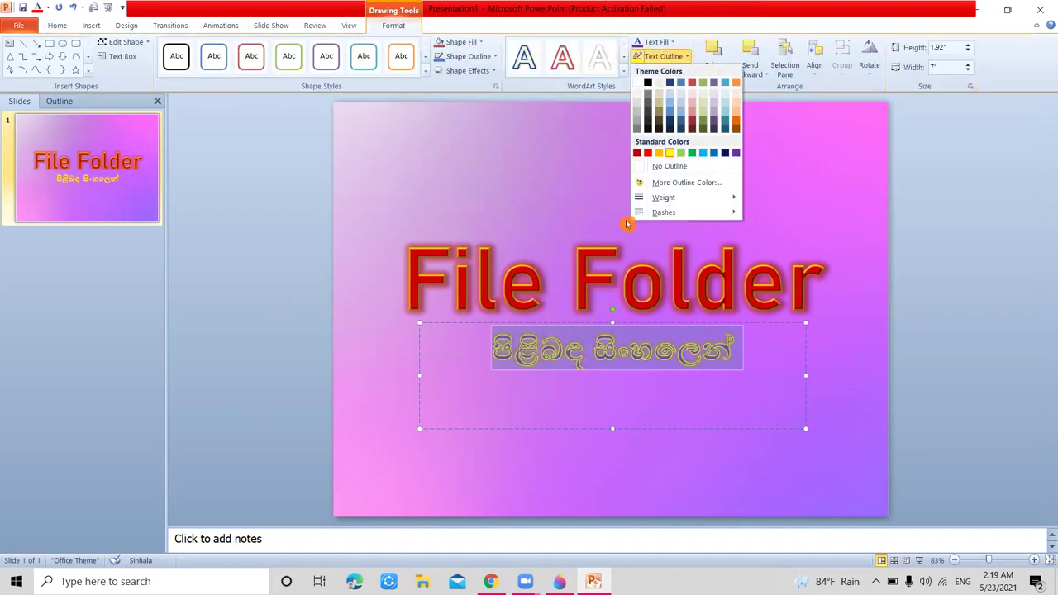
{"action": "left_click", "coordinate": [651, 169]}
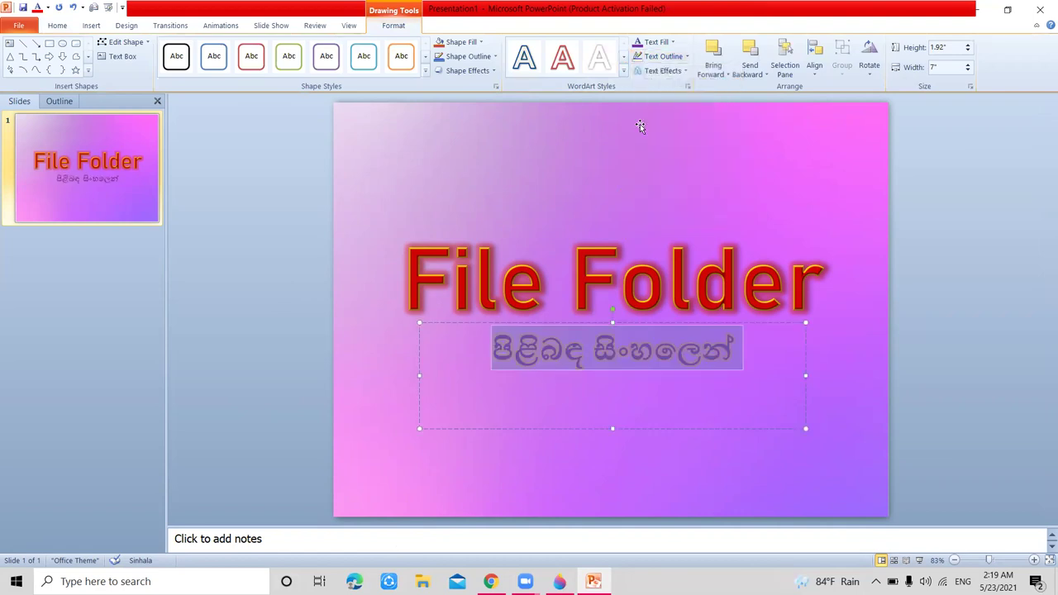
{"action": "left_click", "coordinate": [653, 42]}
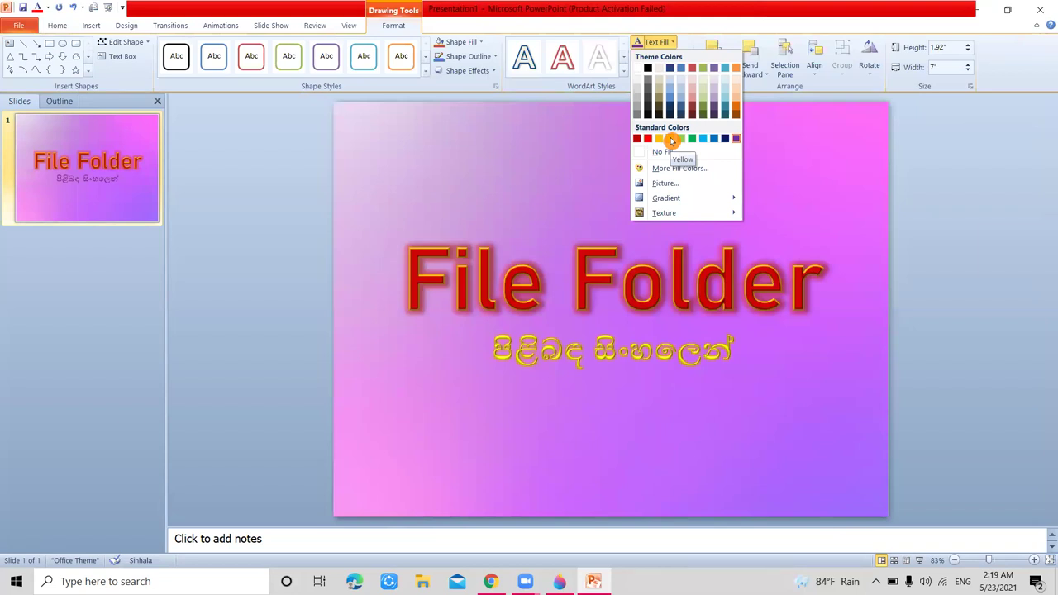
{"action": "left_click", "coordinate": [672, 140]}
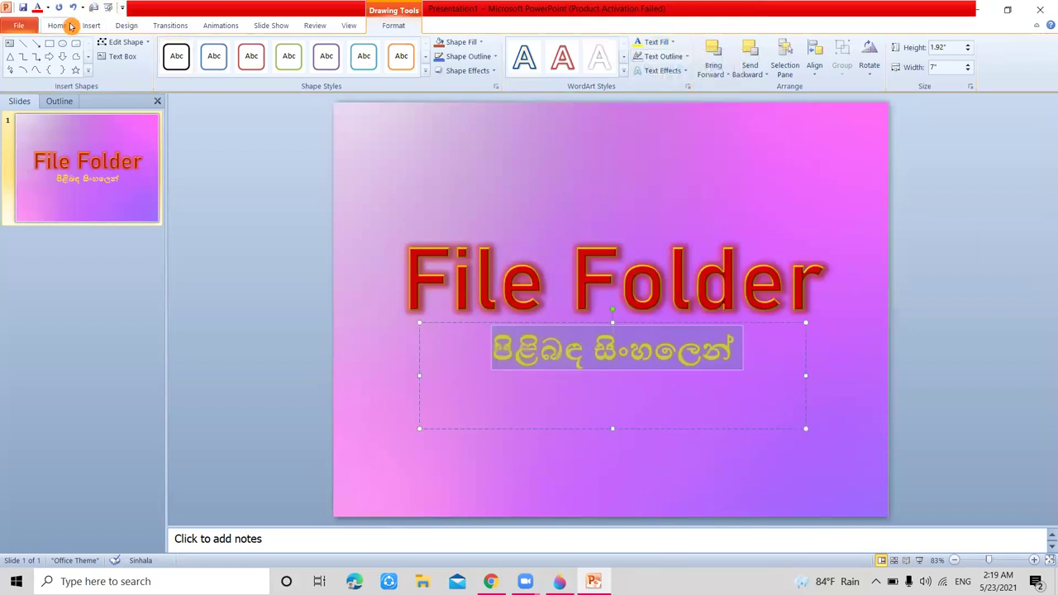
Make the subtitle bold and enlarge it to 54 pt.
{"action": "left_click", "coordinate": [57, 25]}
{"action": "left_click", "coordinate": [189, 68]}
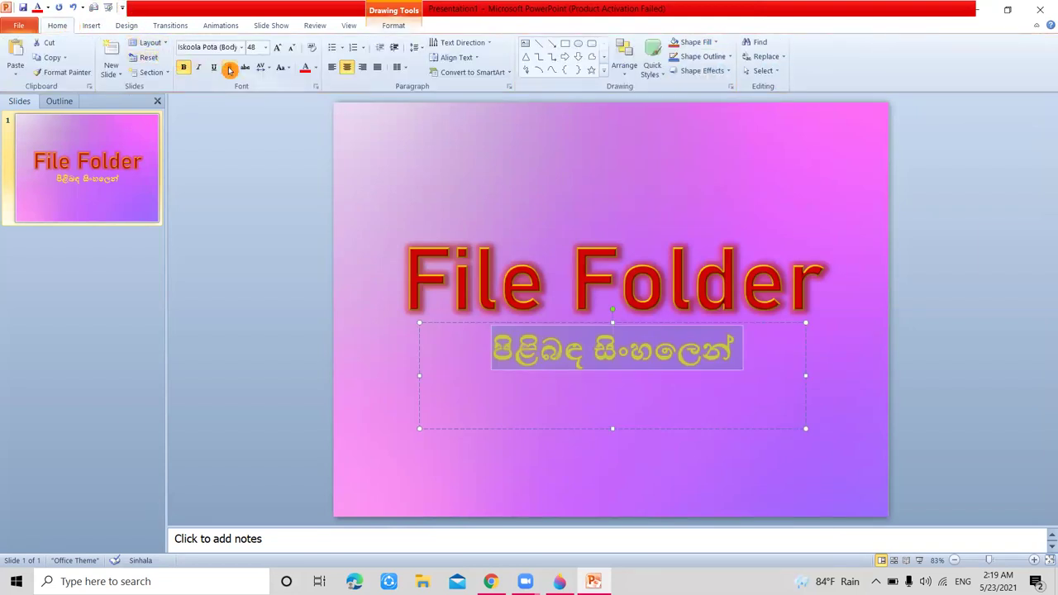
{"action": "left_click", "coordinate": [282, 51]}
{"action": "left_click", "coordinate": [215, 402]}
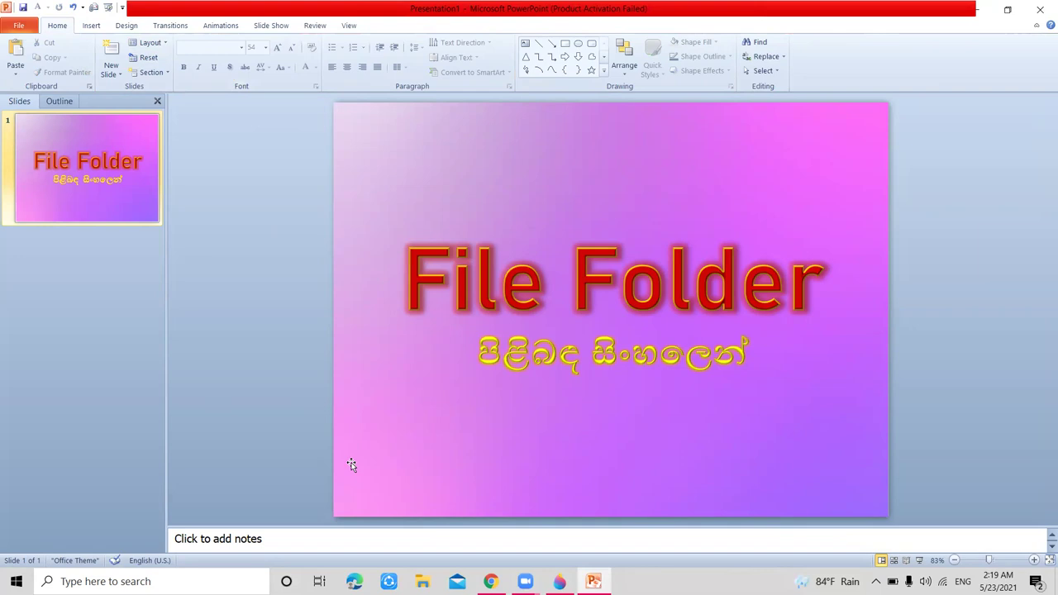
Insert the picture 'Presentation1 (2)' from the Pictures folder onto the slide.
{"action": "left_click", "coordinate": [92, 26]}
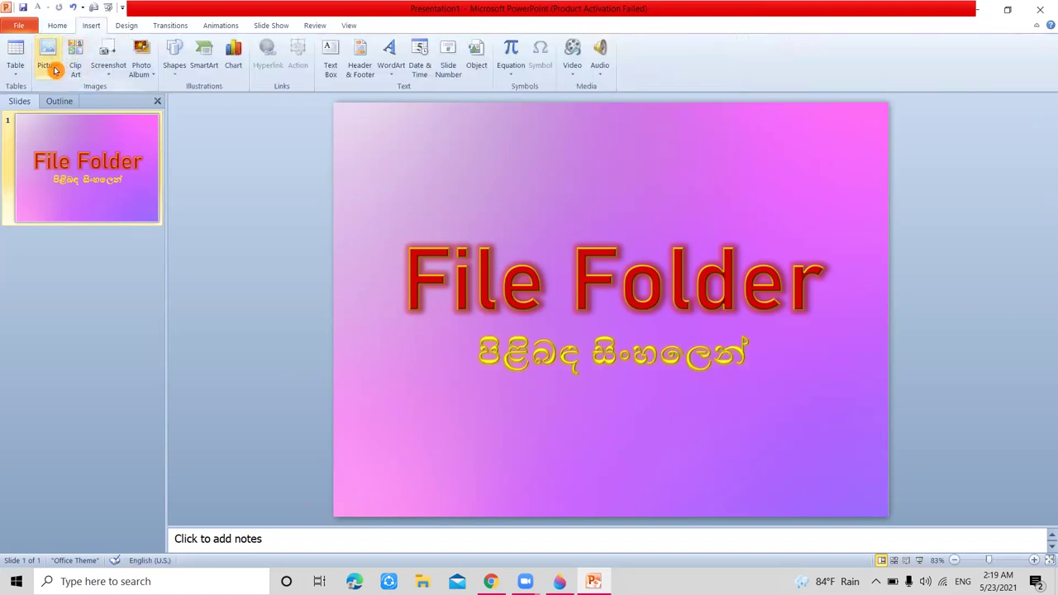
{"action": "left_click", "coordinate": [54, 70]}
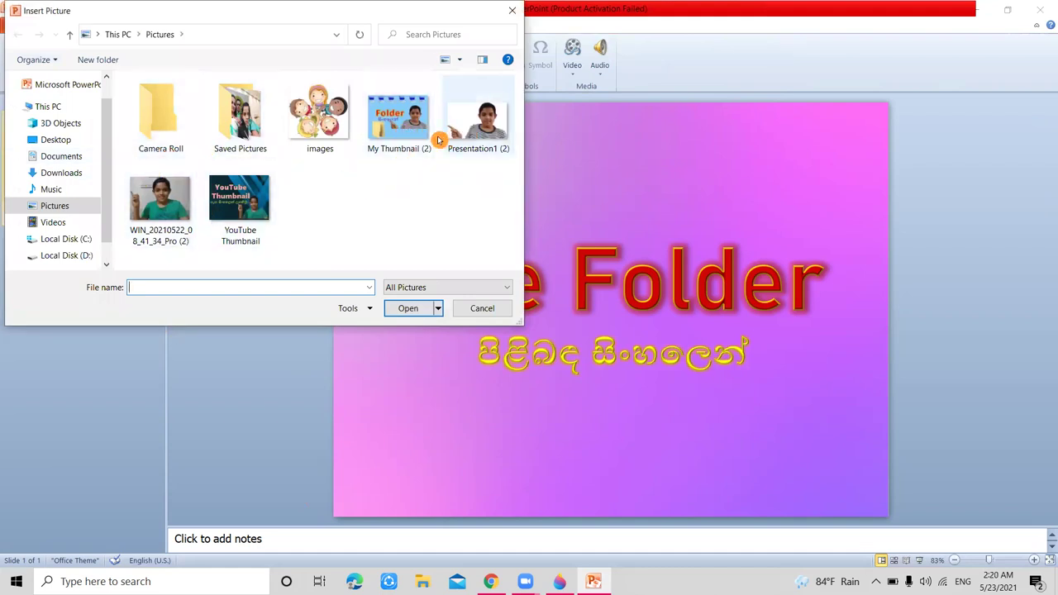
{"action": "left_click", "coordinate": [463, 128]}
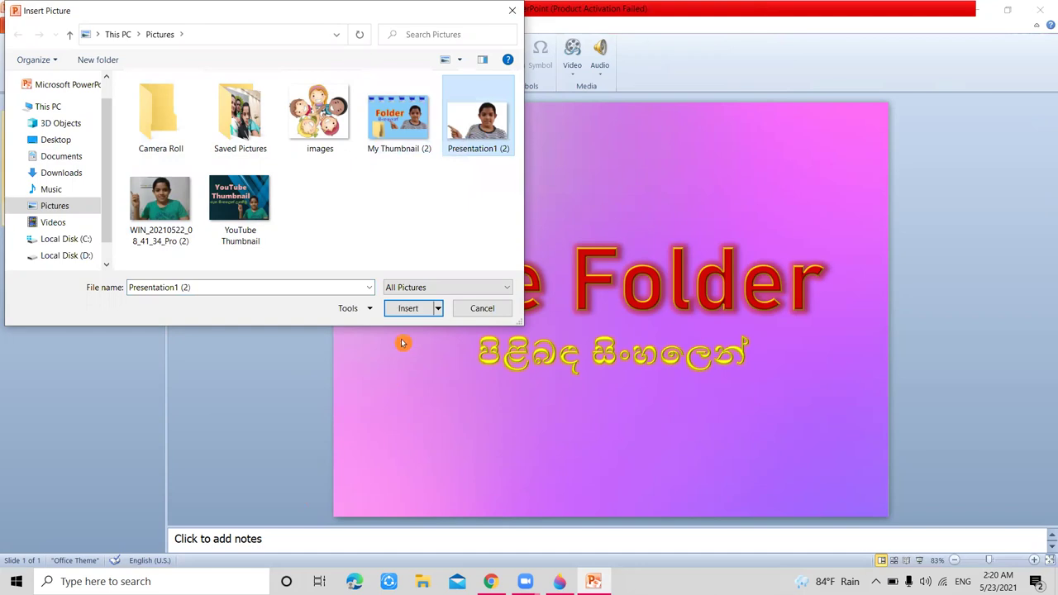
{"action": "left_click", "coordinate": [408, 308]}
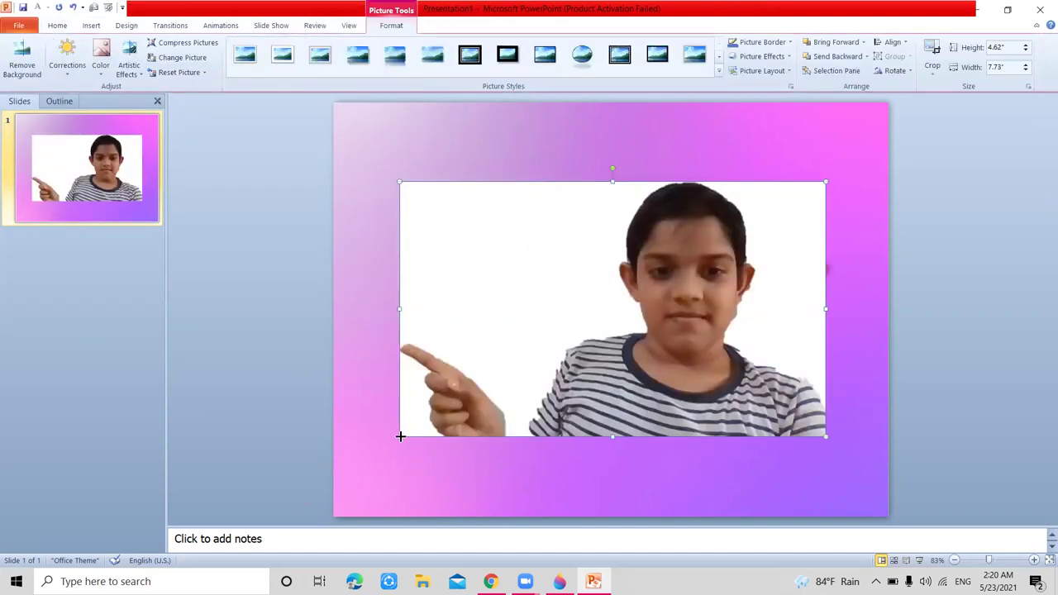
Shrink the pointing-boy photo to 3.41" × 5.7" and move it to the lower right.
{"action": "left_click_drag", "start_coordinate": [400, 435], "coordinate": [513, 370]}
{"action": "mouse_move", "coordinate": [737, 282]}
{"action": "left_mouse_down"}
{"action": "mouse_move", "coordinate": [718, 430]}
{"action": "mouse_move", "coordinate": [735, 434]}
{"action": "left_mouse_up"}
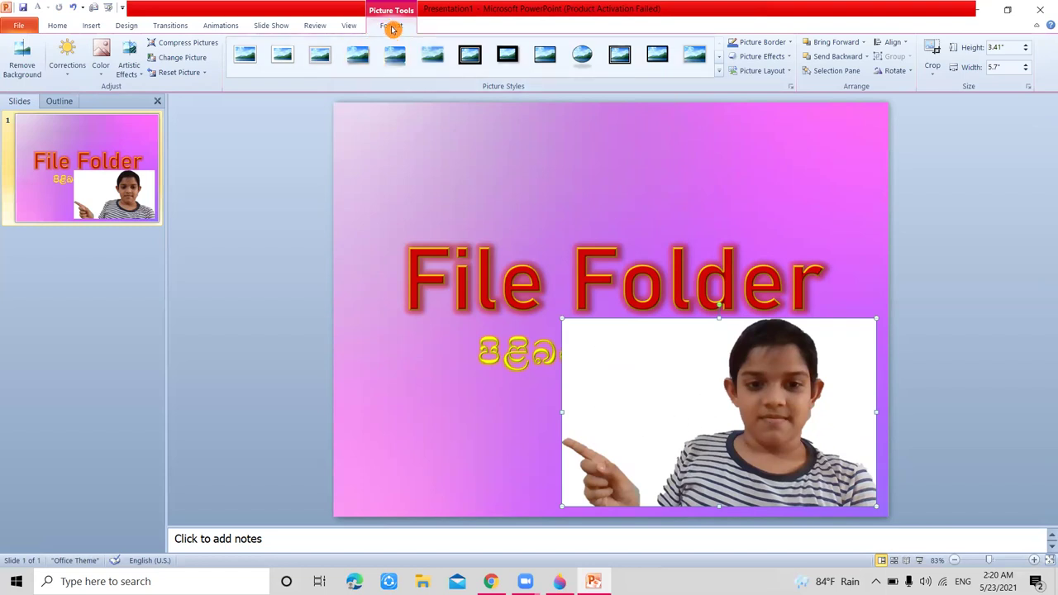
Start Remove Background and stretch the marquee to cover the hand, right edge and hair.
{"action": "left_click", "coordinate": [12, 62]}
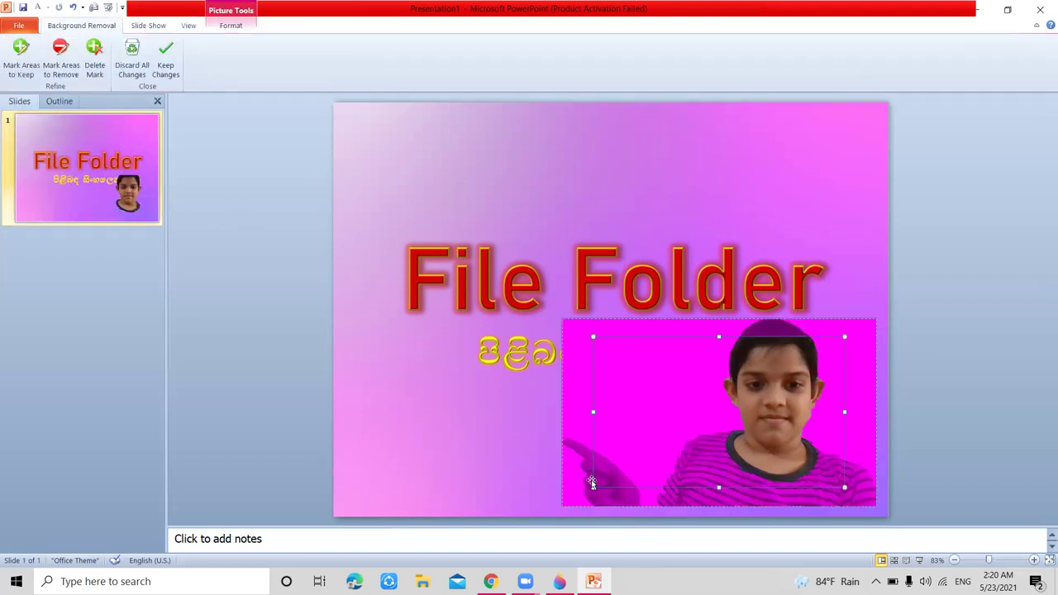
{"action": "left_click_drag", "start_coordinate": [593, 485], "coordinate": [563, 504]}
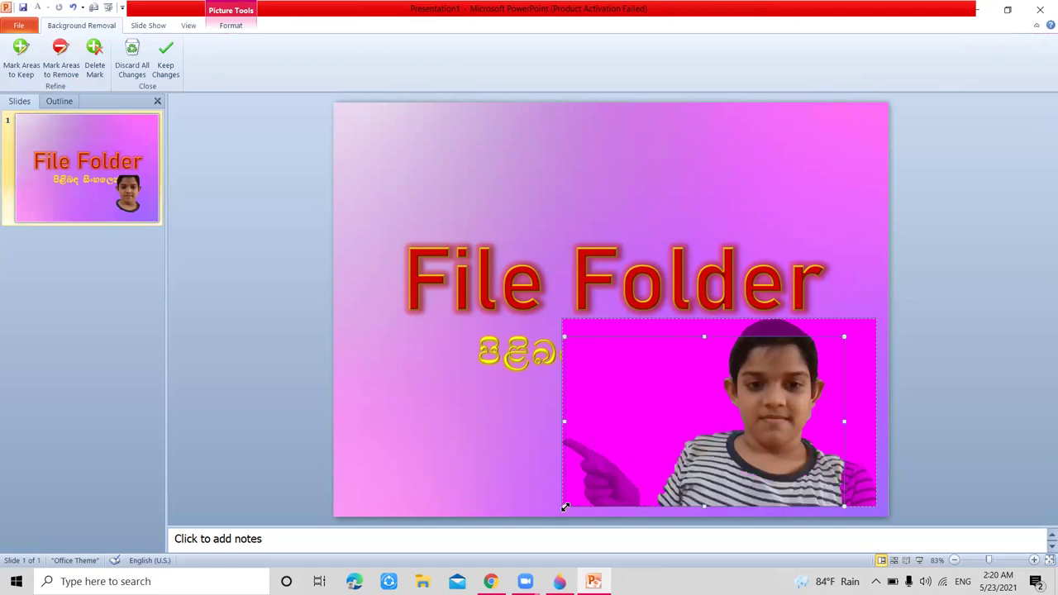
{"action": "left_click_drag", "start_coordinate": [842, 423], "coordinate": [874, 423]}
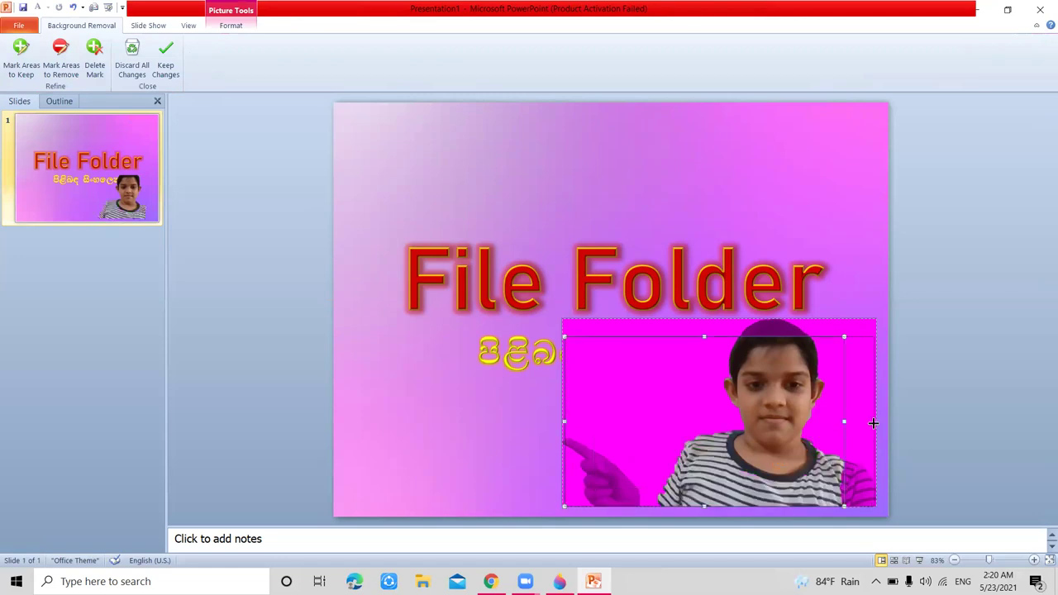
{"action": "left_click_drag", "start_coordinate": [717, 338], "coordinate": [718, 319]}
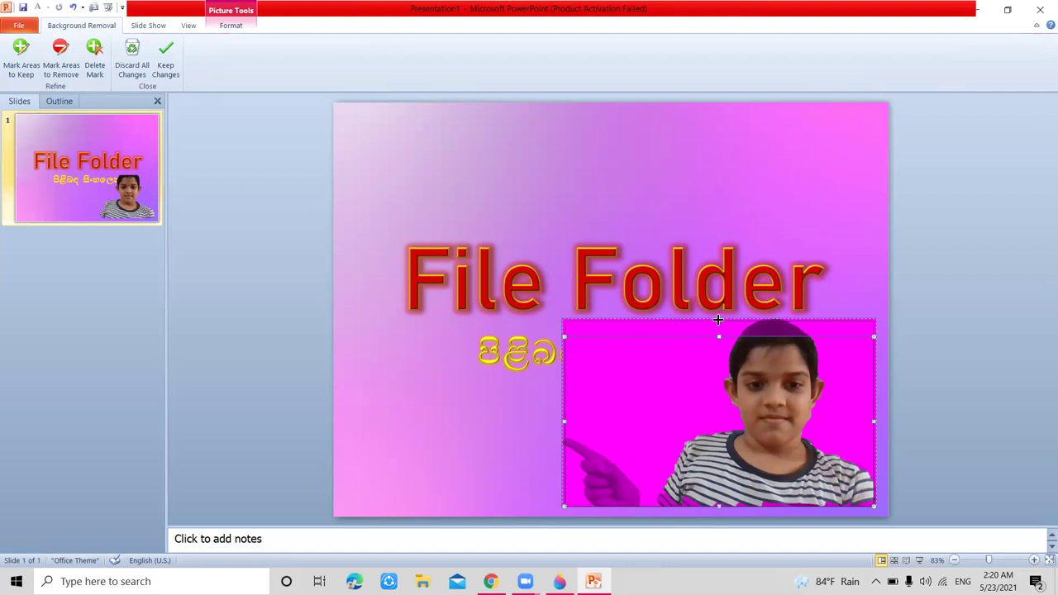
{"action": "left_click", "coordinate": [630, 486]}
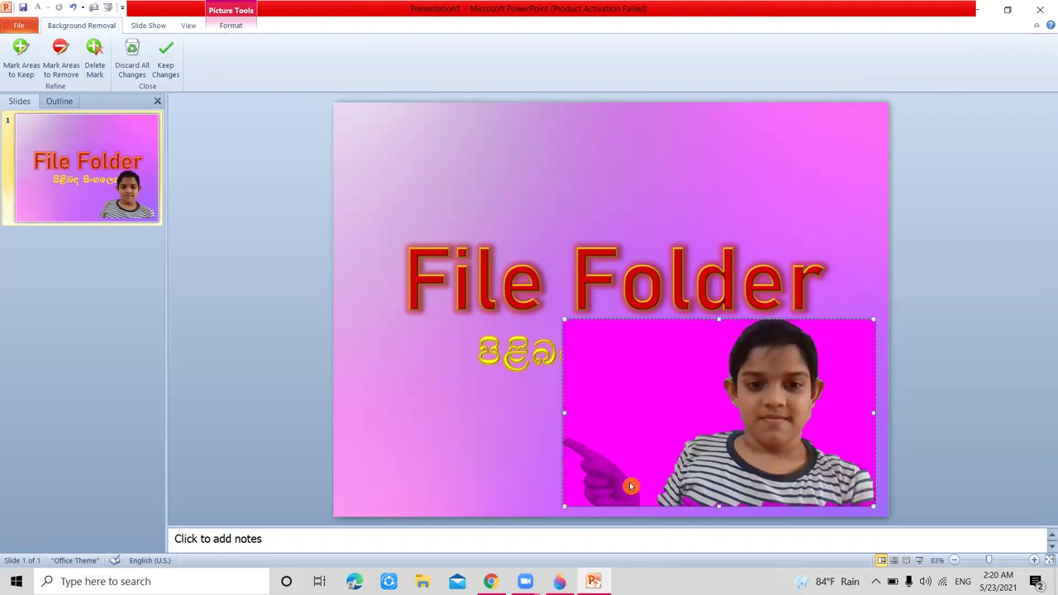
{"action": "left_click_drag", "start_coordinate": [581, 468], "coordinate": [604, 482]}
Keep the pointing hand and bottom strip, remove patches by the ear and temple, then apply.
{"action": "left_click", "coordinate": [16, 65]}
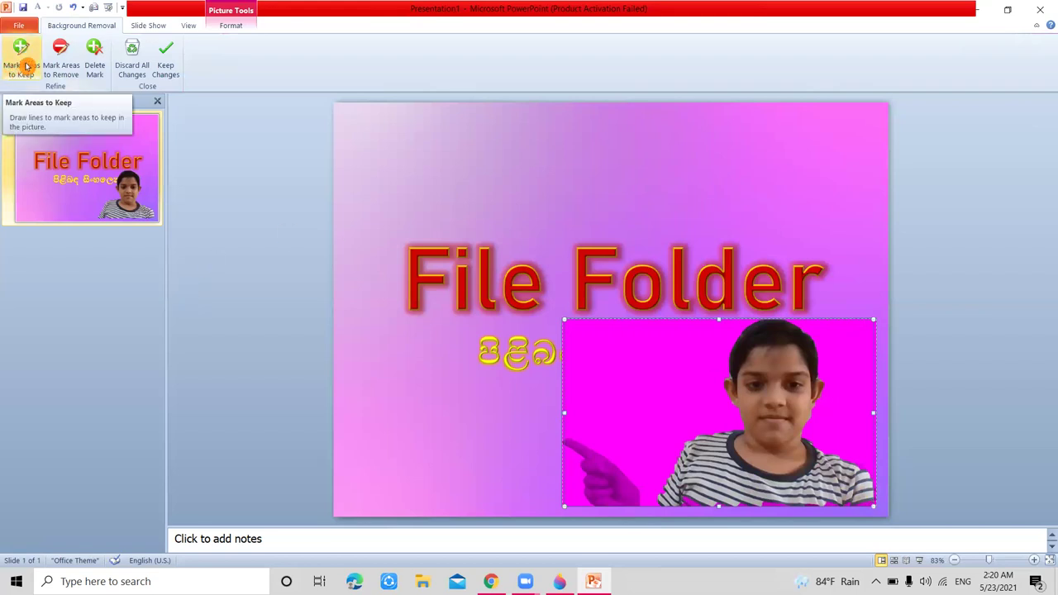
{"action": "left_click", "coordinate": [616, 479]}
{"action": "left_click", "coordinate": [774, 501]}
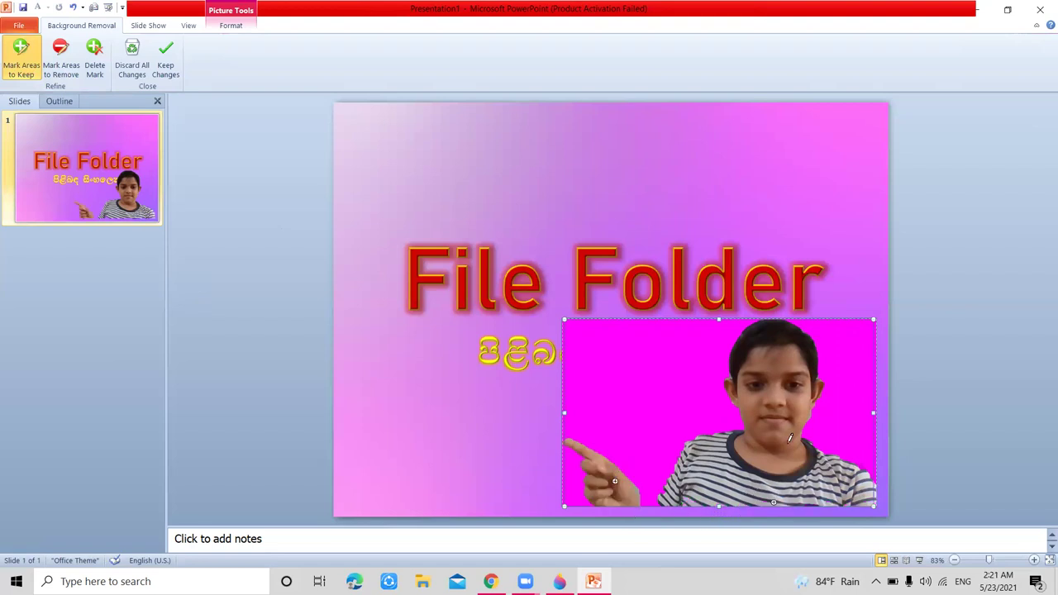
{"action": "left_click", "coordinate": [60, 62]}
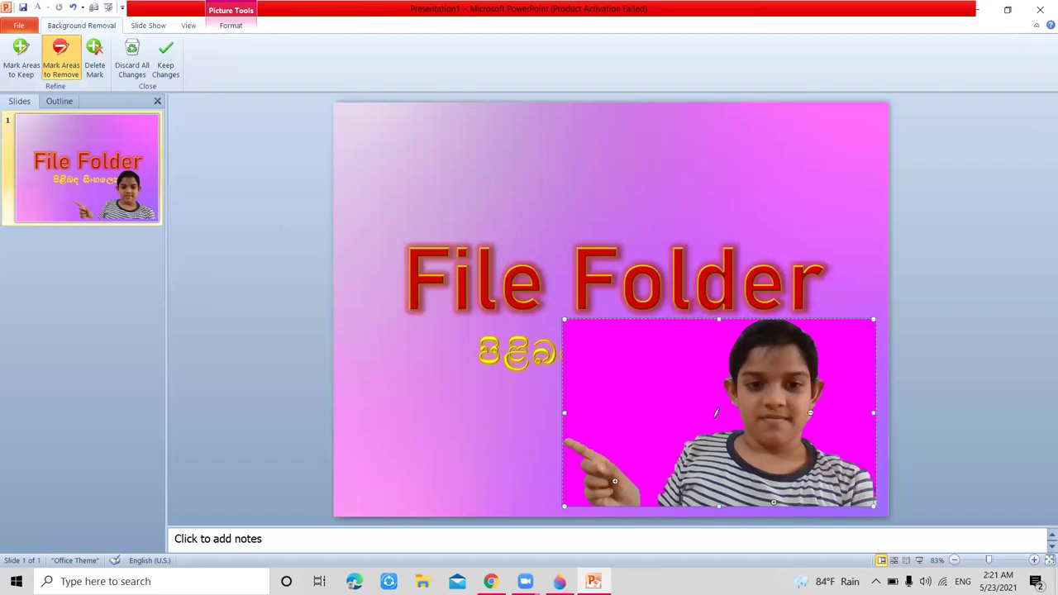
{"action": "left_click", "coordinate": [740, 411]}
{"action": "left_click", "coordinate": [731, 376]}
{"action": "left_click", "coordinate": [166, 65]}
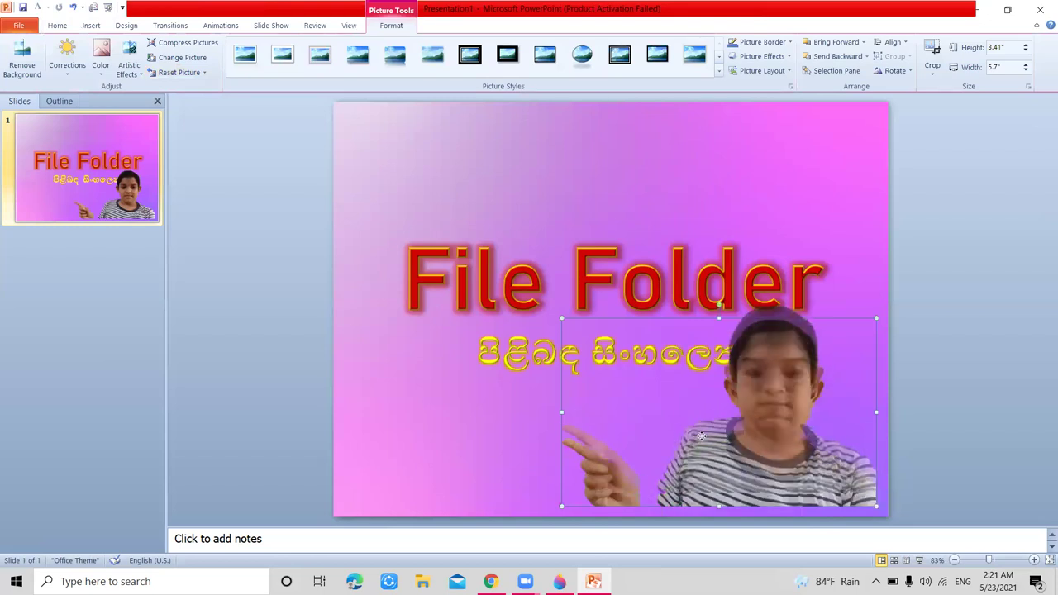
Move the File Folder title and the Sinhala subtitle up and to the left.
{"action": "left_click", "coordinate": [537, 283]}
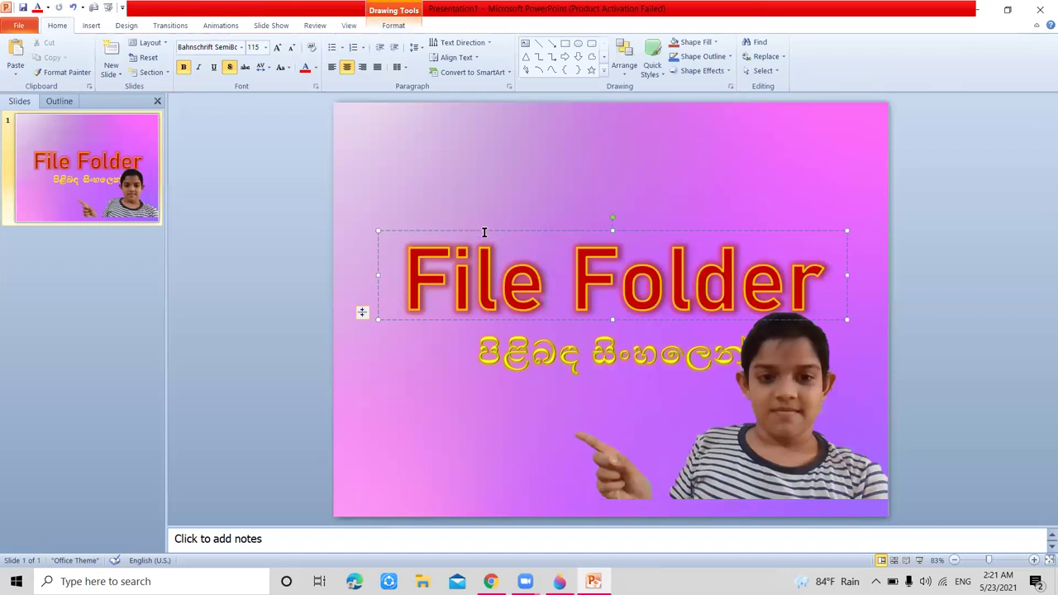
{"action": "left_click_drag", "start_coordinate": [485, 232], "coordinate": [446, 222]}
{"action": "left_click", "coordinate": [510, 350]}
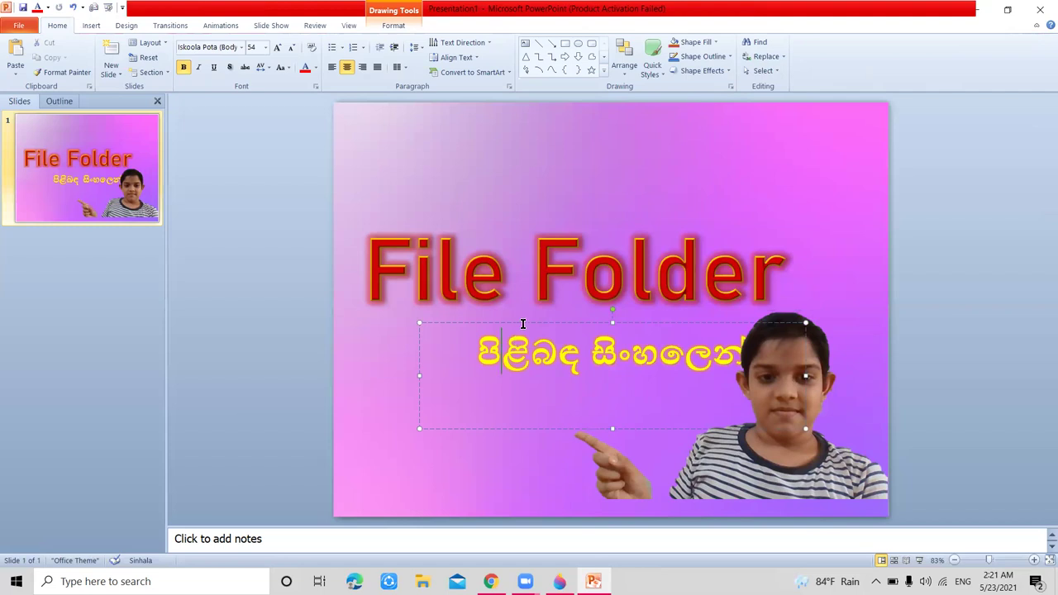
{"action": "left_click_drag", "start_coordinate": [522, 324], "coordinate": [464, 312]}
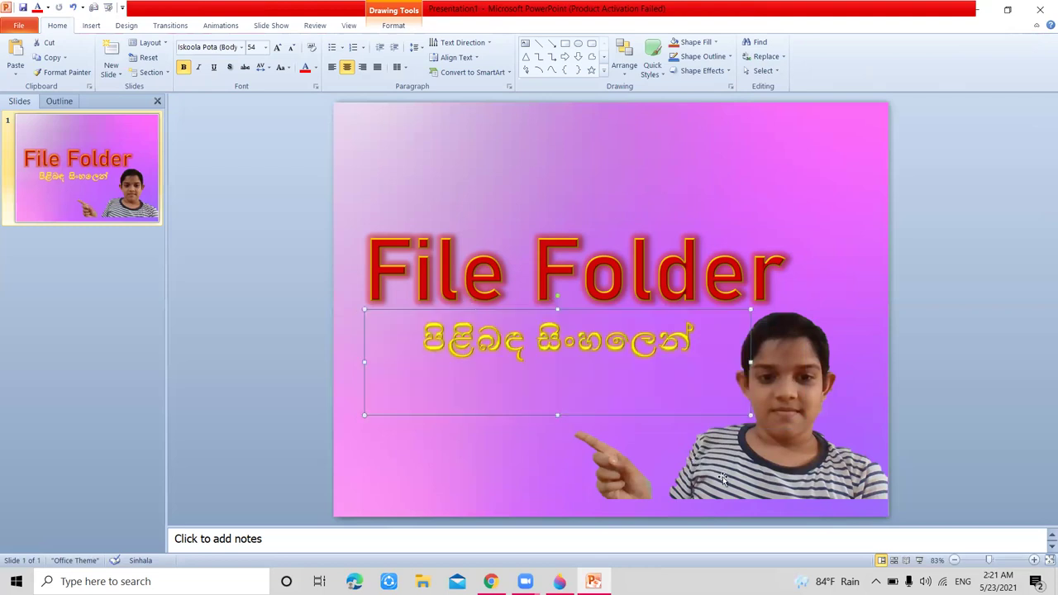
Enlarge the boy's photo from its top-left corner and nudge it into place.
{"action": "left_click", "coordinate": [751, 472]}
{"action": "mouse_move", "coordinate": [751, 471]}
{"action": "left_mouse_down"}
{"action": "mouse_move", "coordinate": [760, 449]}
{"action": "mouse_move", "coordinate": [750, 459]}
{"action": "left_mouse_up"}
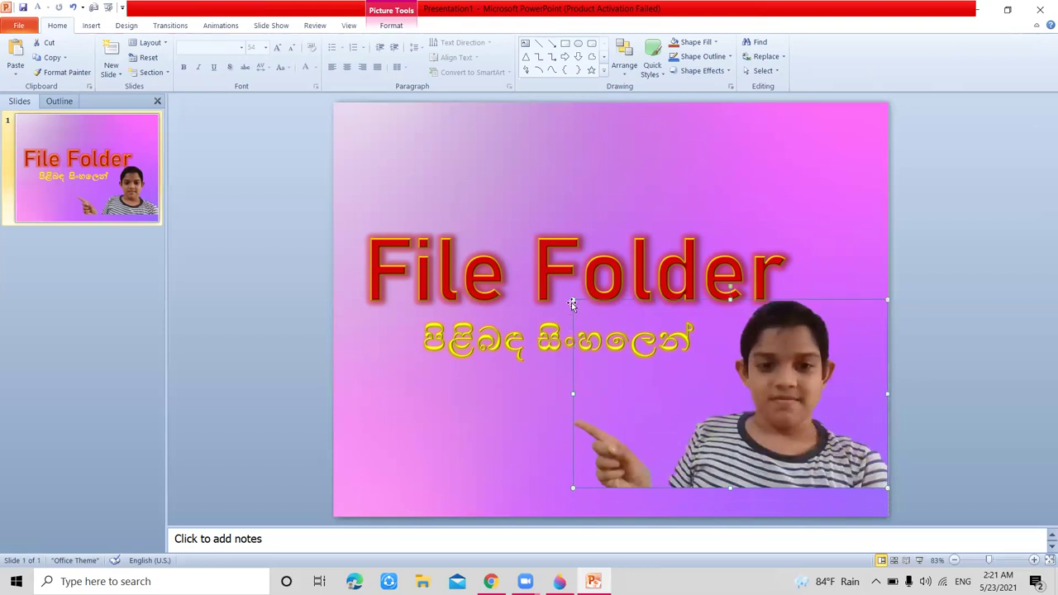
{"action": "left_click_drag", "start_coordinate": [573, 300], "coordinate": [558, 290]}
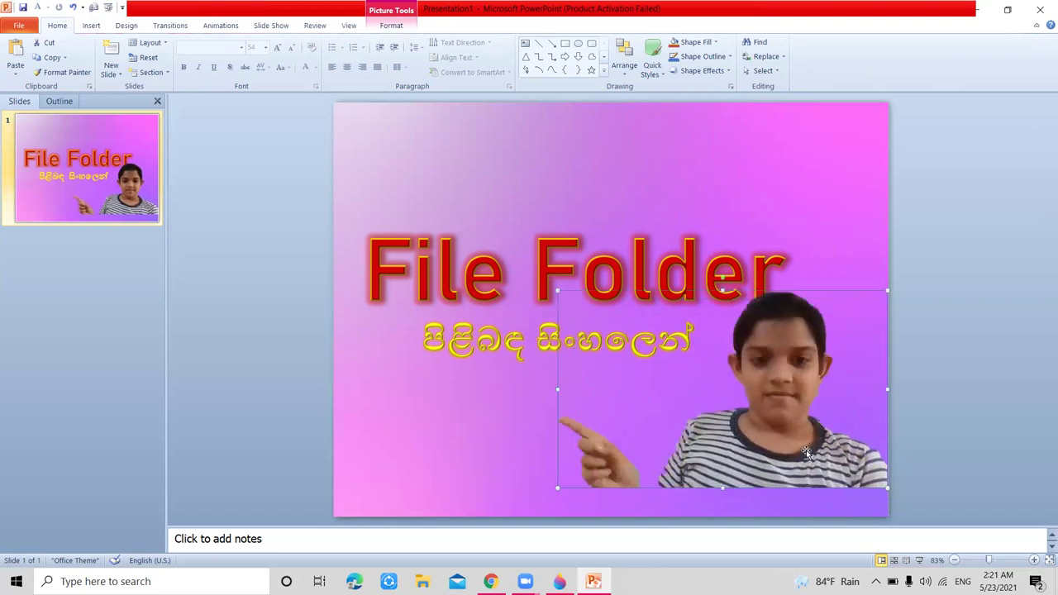
{"action": "left_click_drag", "start_coordinate": [801, 448], "coordinate": [802, 457]}
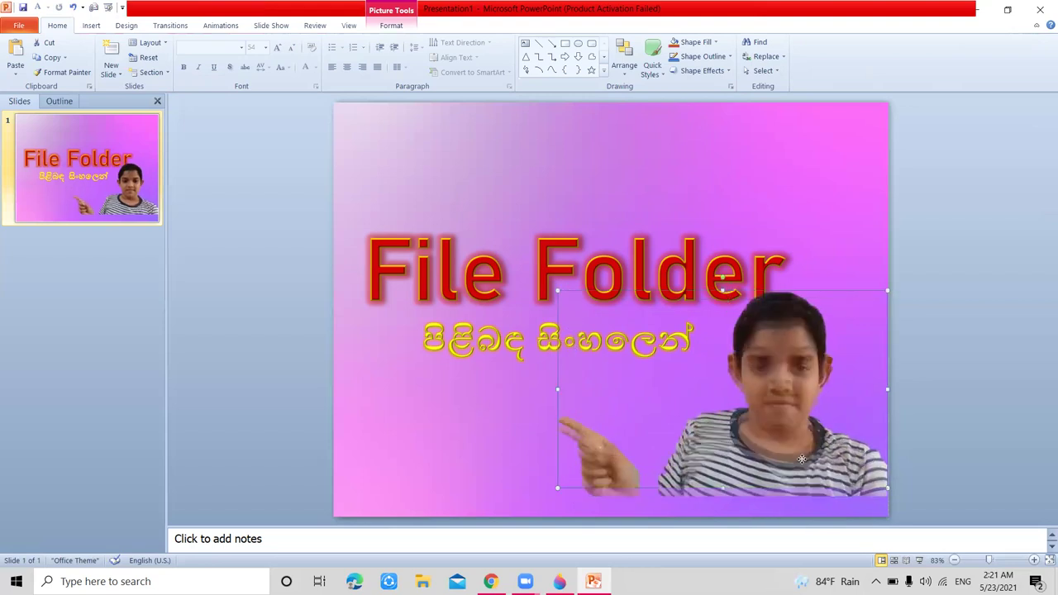
{"action": "left_click", "coordinate": [224, 438]}
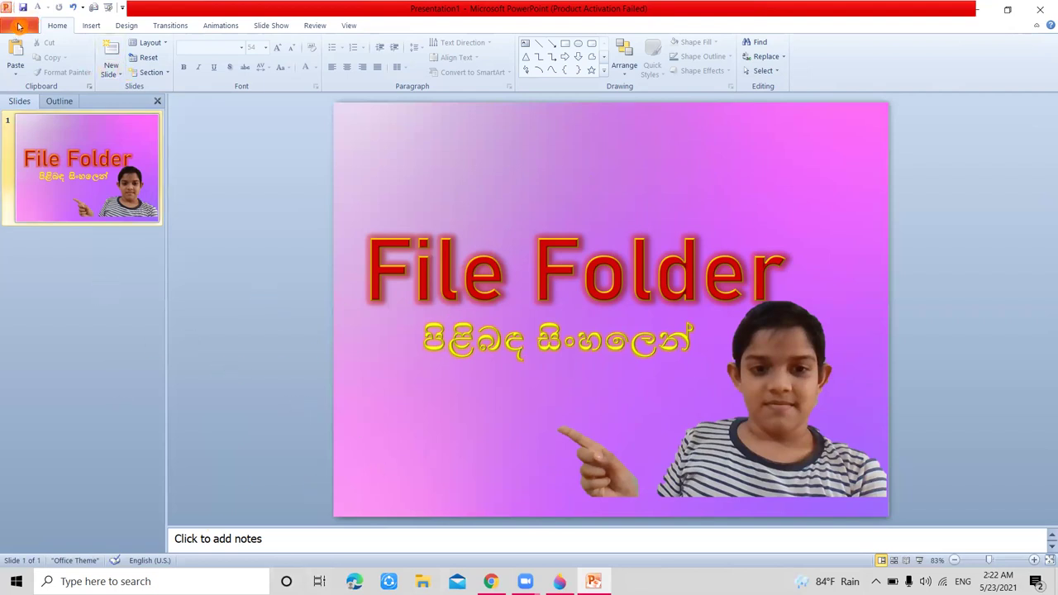
{"action": "left_click", "coordinate": [18, 26]}
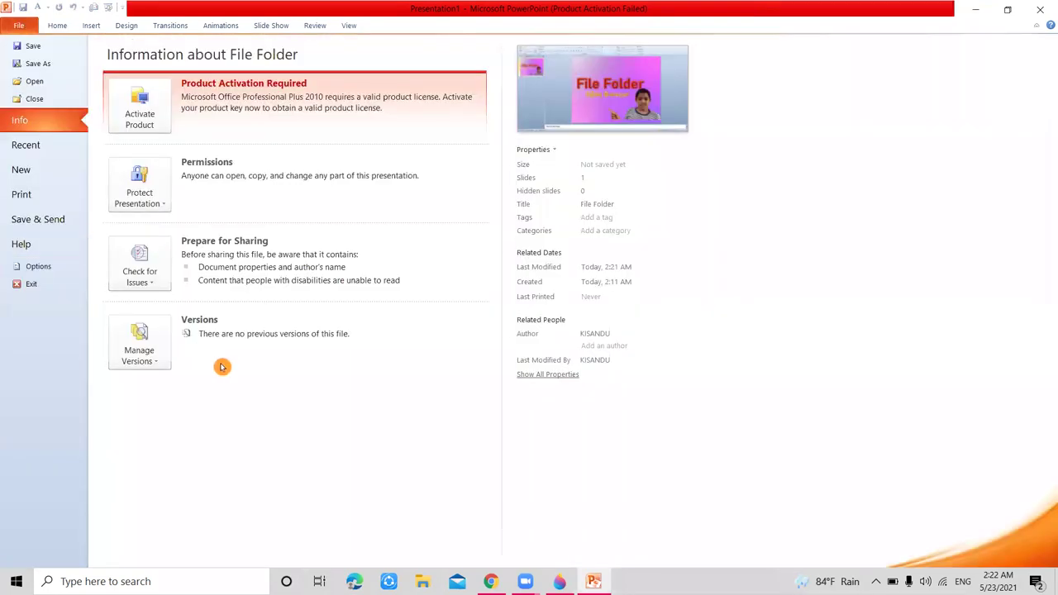
{"action": "left_click", "coordinate": [17, 194]}
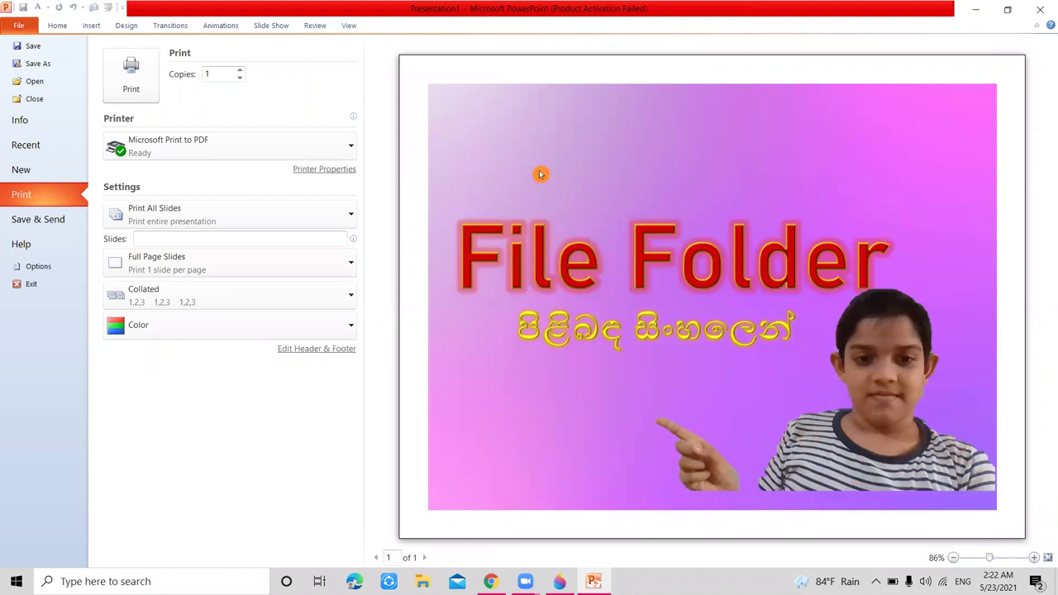
{"action": "key", "text": "Escape"}
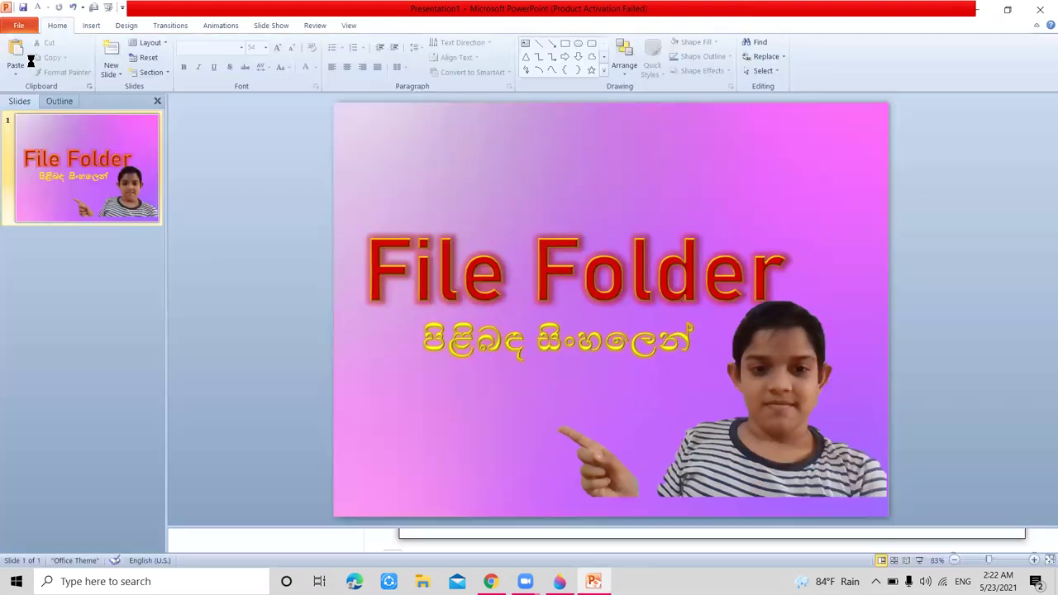
{"action": "key", "text": "ctrl+s"}
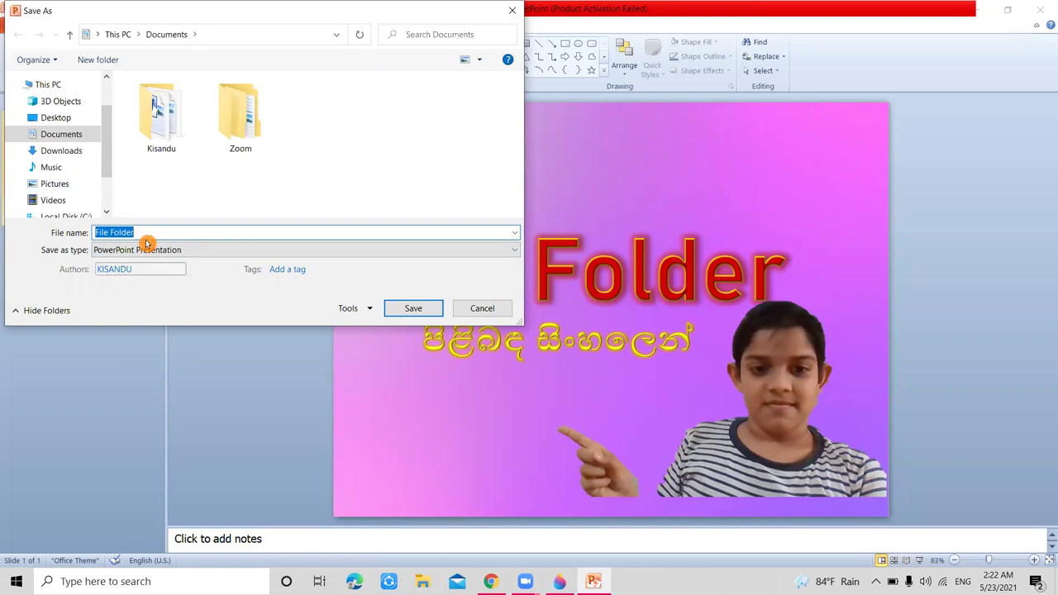
Export only the current slide as a JPEG File Interchange Format image to Pictures.
{"action": "left_click", "coordinate": [97, 251]}
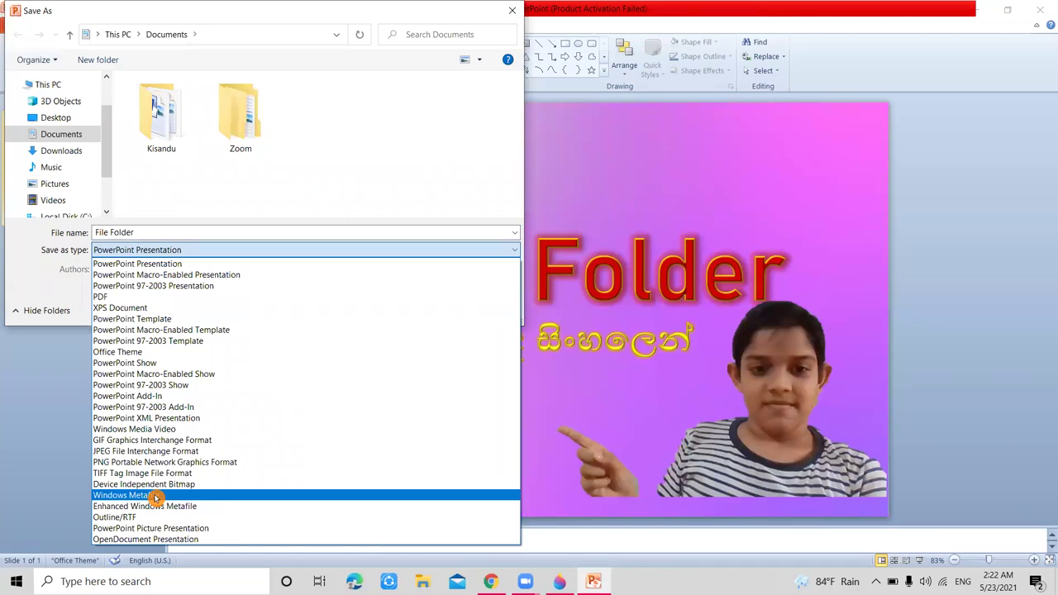
{"action": "left_click", "coordinate": [143, 451]}
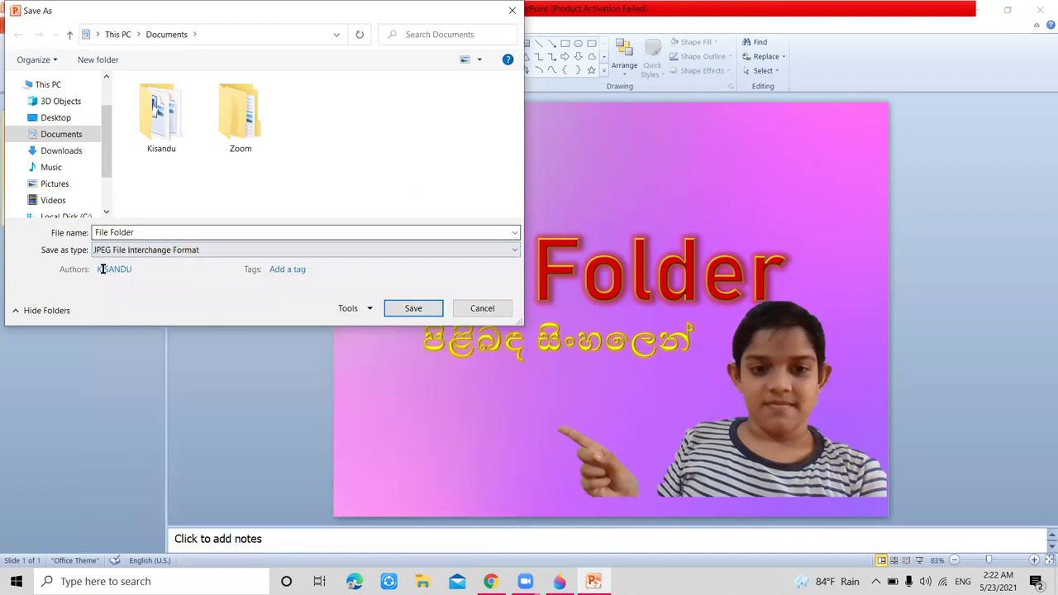
{"action": "left_click", "coordinate": [72, 185]}
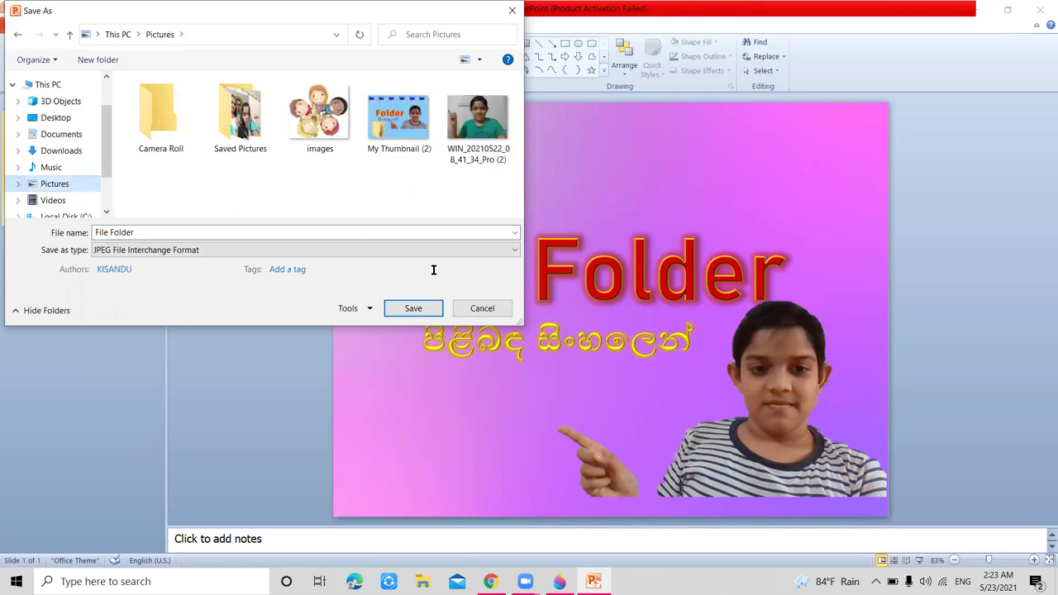
{"action": "left_click", "coordinate": [415, 308]}
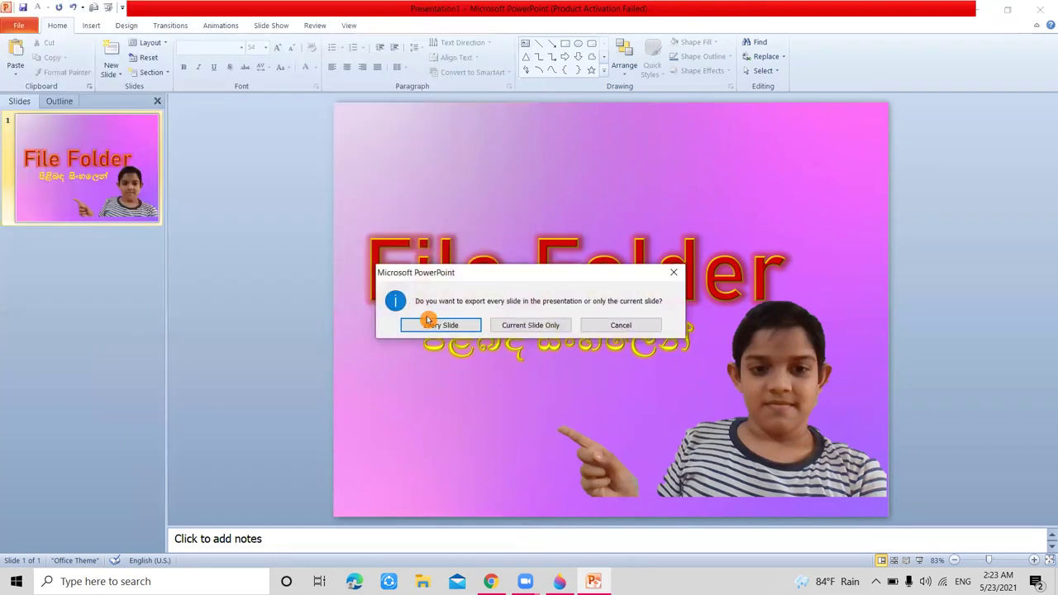
{"action": "left_click", "coordinate": [516, 324]}
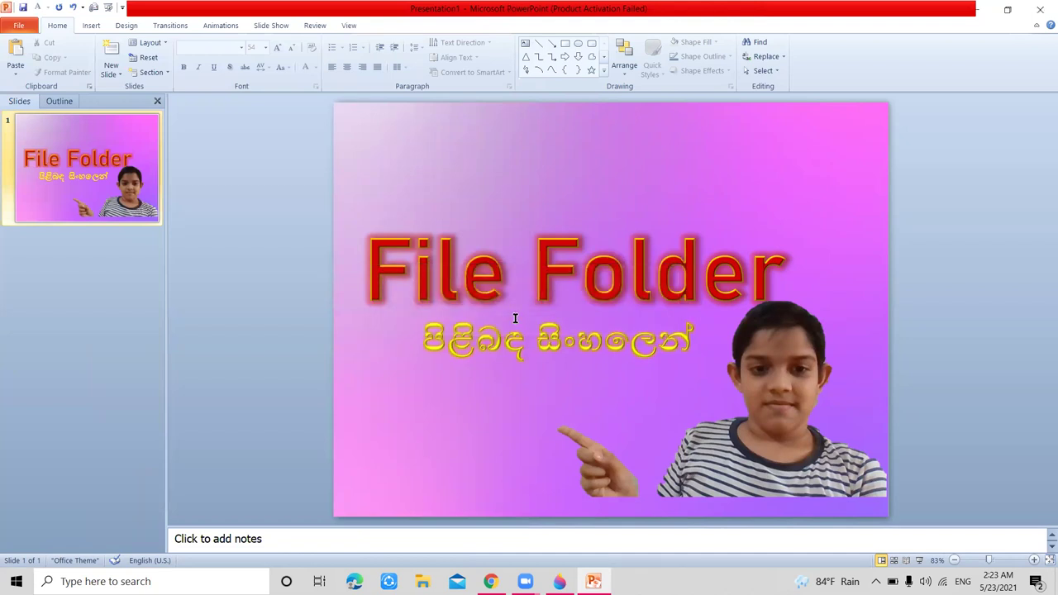
Close the presentation without saving and exit PowerPoint.
{"action": "left_click", "coordinate": [1040, 9]}
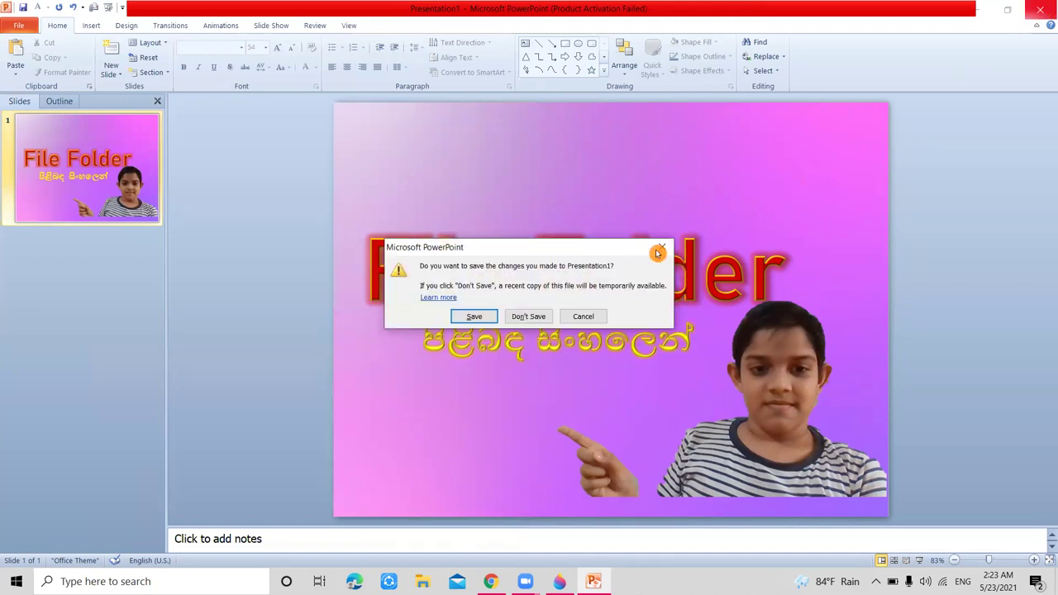
{"action": "left_click", "coordinate": [528, 316]}
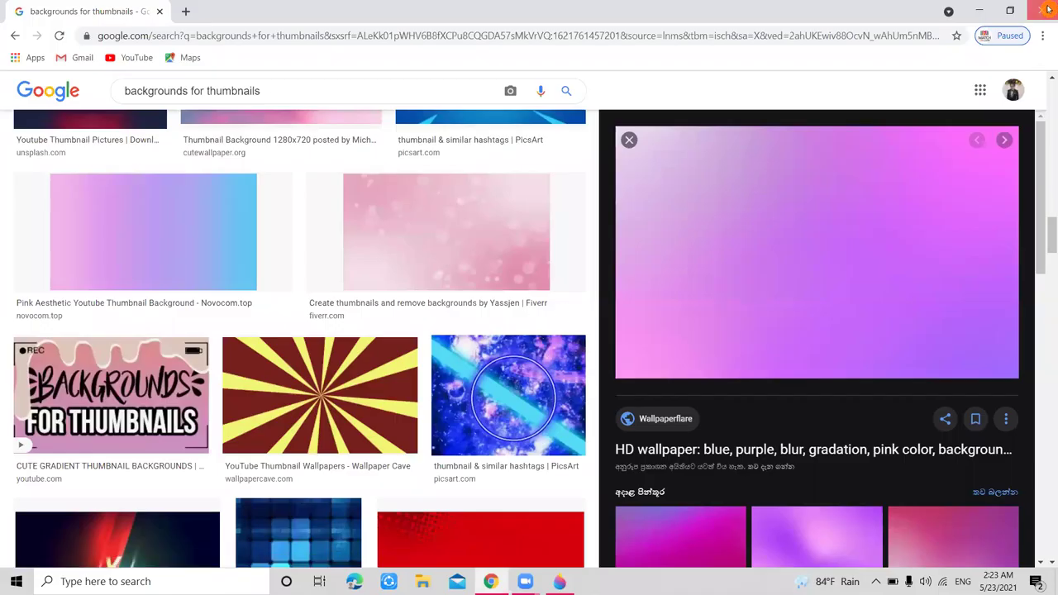
{"action": "left_click", "coordinate": [1047, 8]}
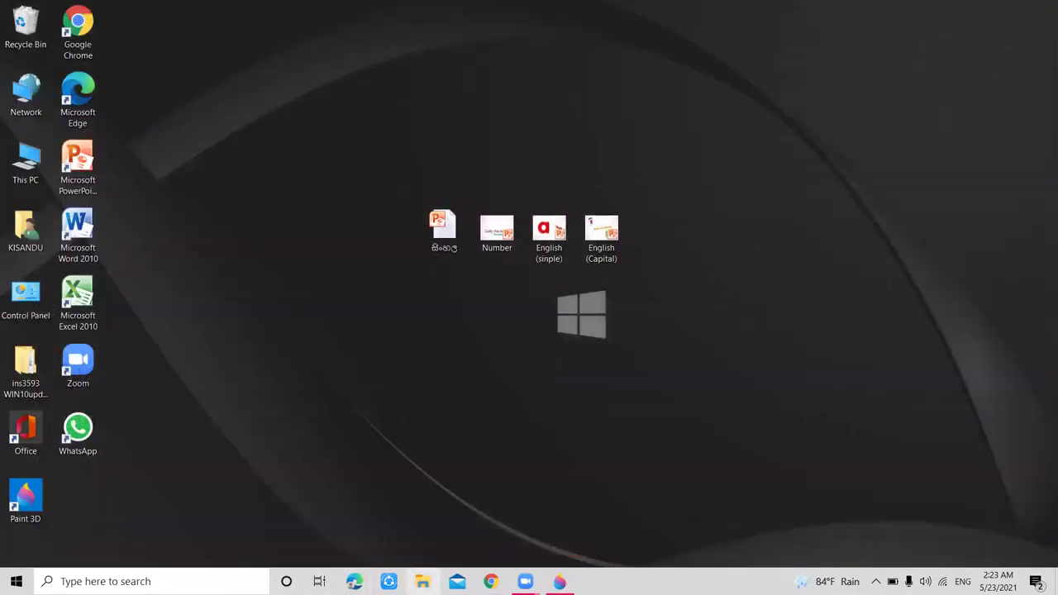
Preview the File Folder JPEG from the Pictures folder, then close the viewer and File Explorer.
{"action": "key", "text": "super+e"}
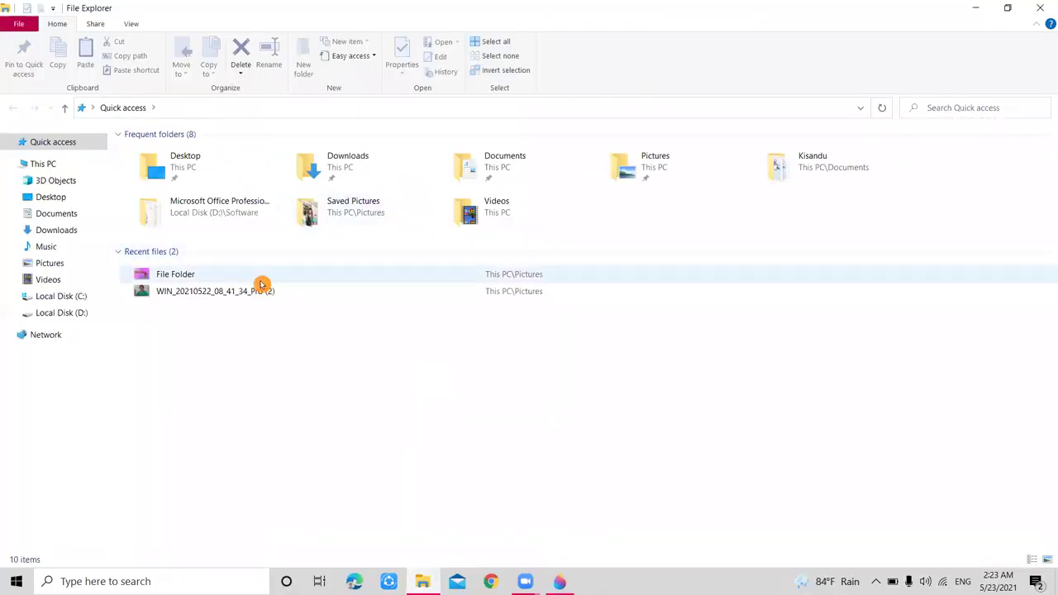
{"action": "double_click", "coordinate": [649, 166]}
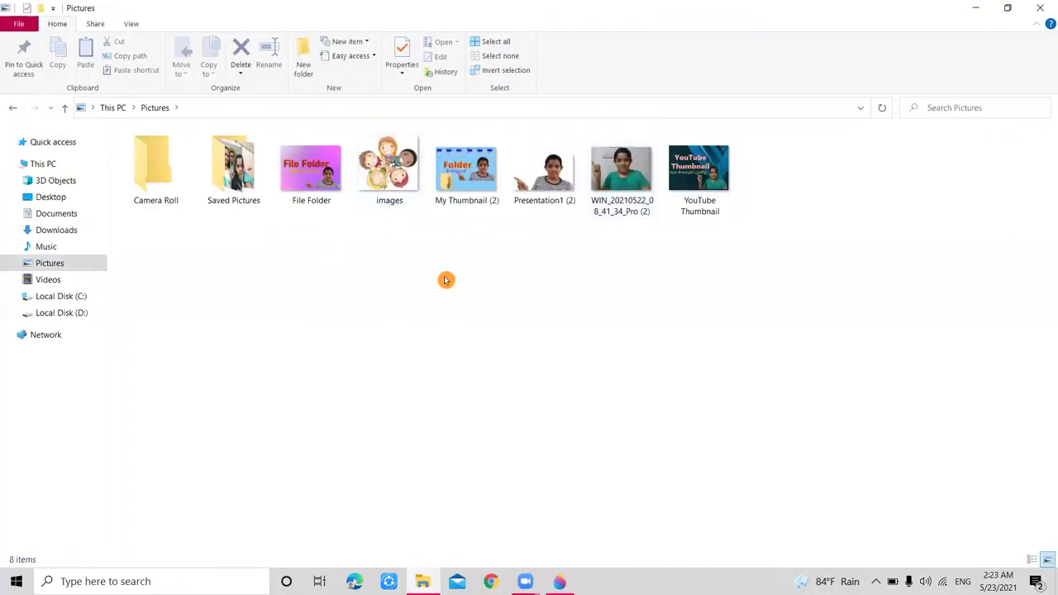
{"action": "mouse_move", "coordinate": [325, 199]}
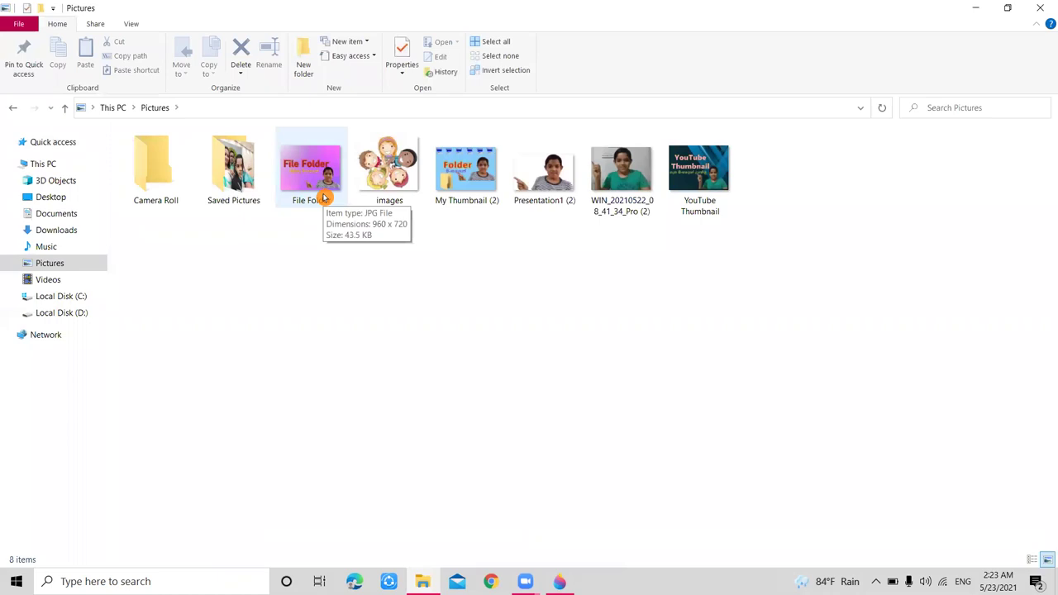
{"action": "double_click", "coordinate": [299, 182]}
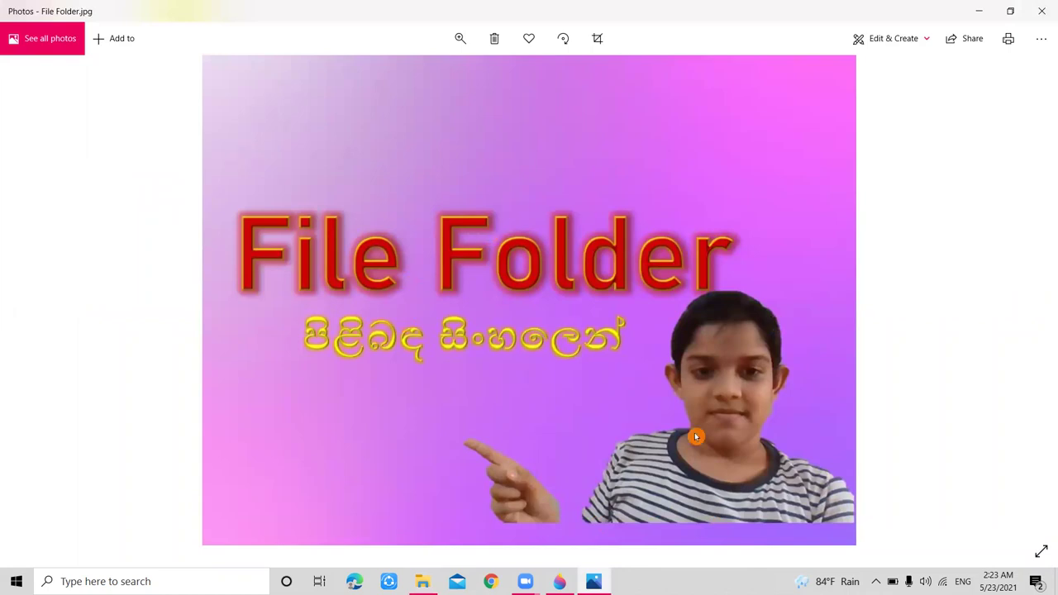
{"action": "left_click", "coordinate": [1041, 11]}
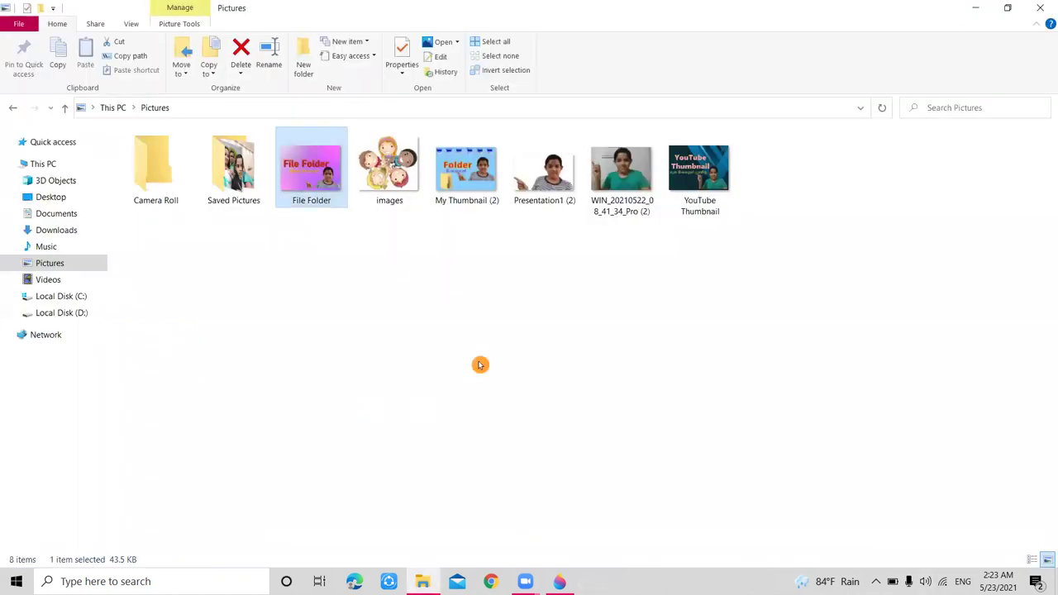
{"action": "left_click", "coordinate": [1047, 8]}
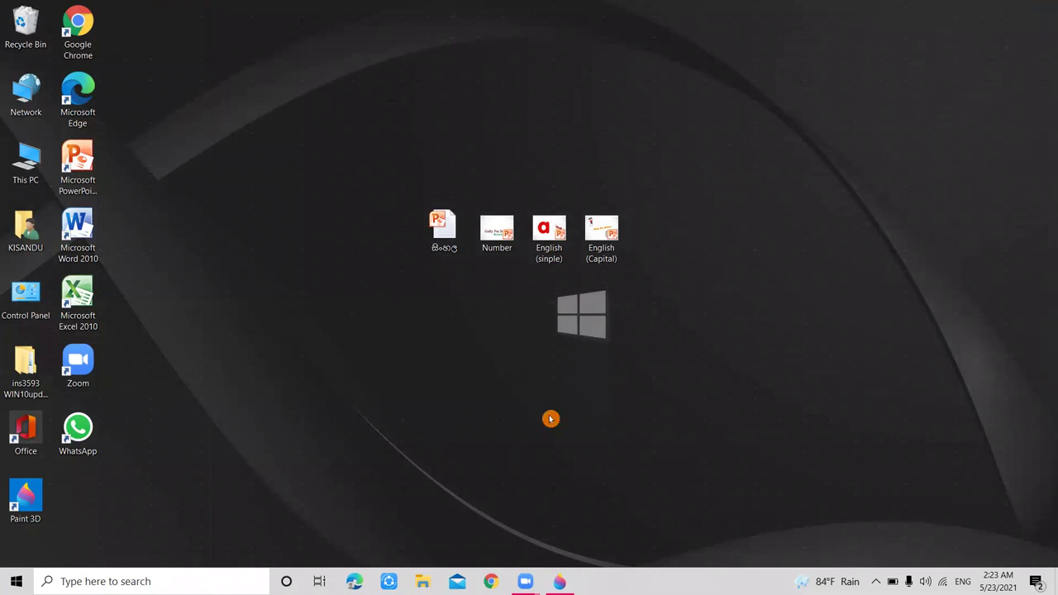
{"action": "left_click_drag", "start_coordinate": [421, 427], "coordinate": [606, 266]}
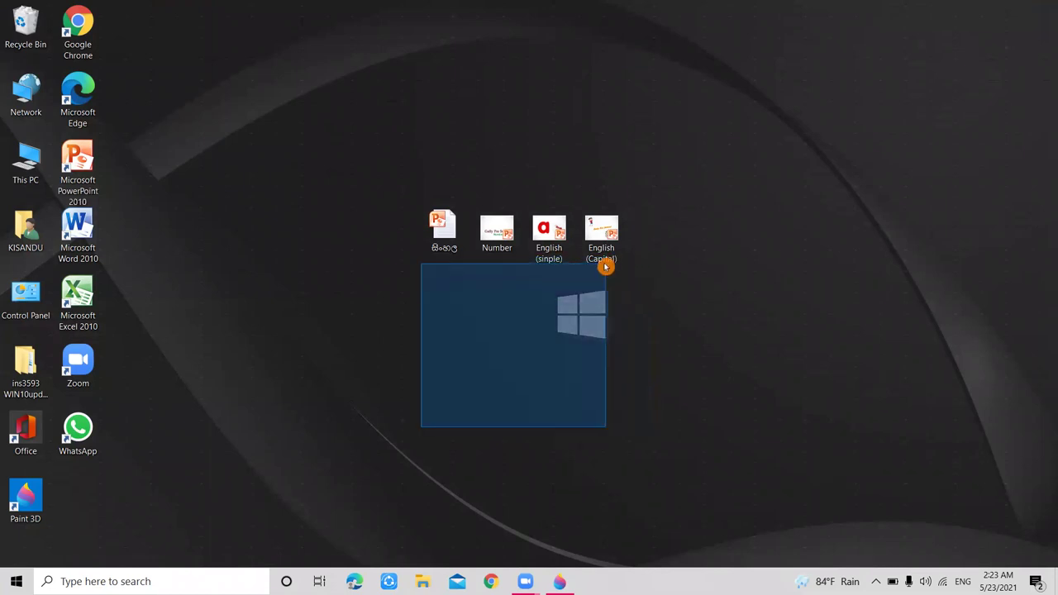
{"action": "mouse_move", "coordinate": [606, 266]}
{"action": "left_mouse_down"}
{"action": "mouse_move", "coordinate": [730, 412]}
{"action": "mouse_move", "coordinate": [930, 252]}
{"action": "mouse_move", "coordinate": [626, 274]}
{"action": "mouse_move", "coordinate": [715, 413]}
{"action": "mouse_move", "coordinate": [593, 404]}
{"action": "left_mouse_up"}
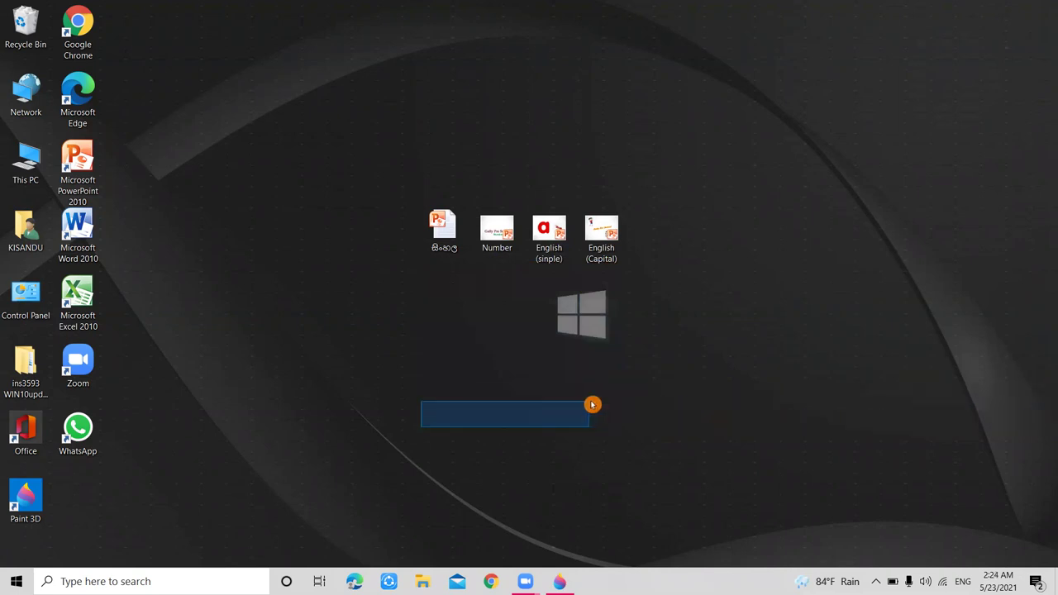
{"action": "mouse_move", "coordinate": [593, 404]}
{"action": "left_mouse_down"}
{"action": "mouse_move", "coordinate": [622, 282]}
{"action": "mouse_move", "coordinate": [604, 422]}
{"action": "left_mouse_up"}
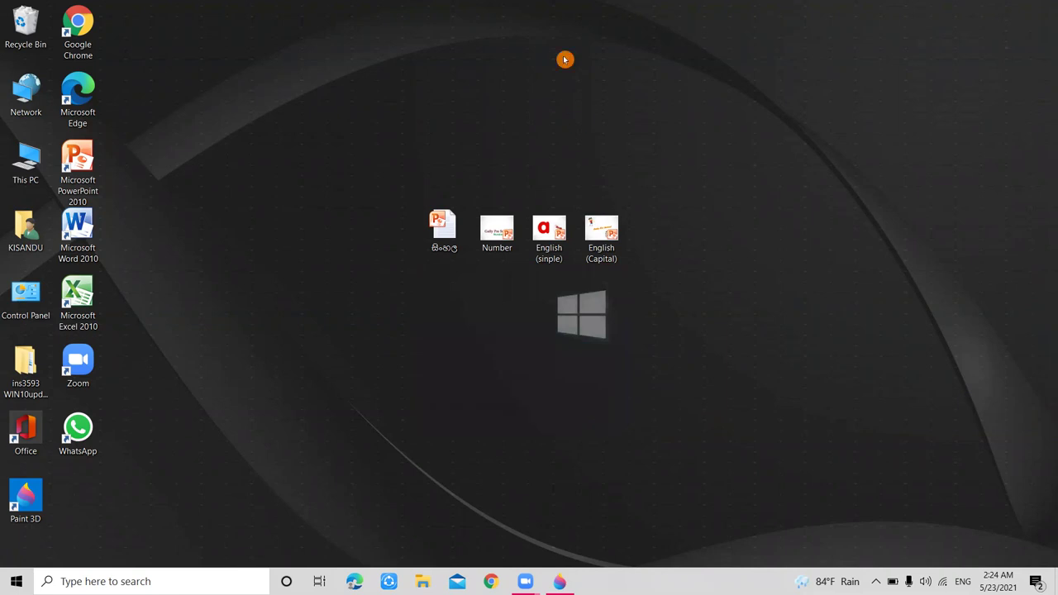